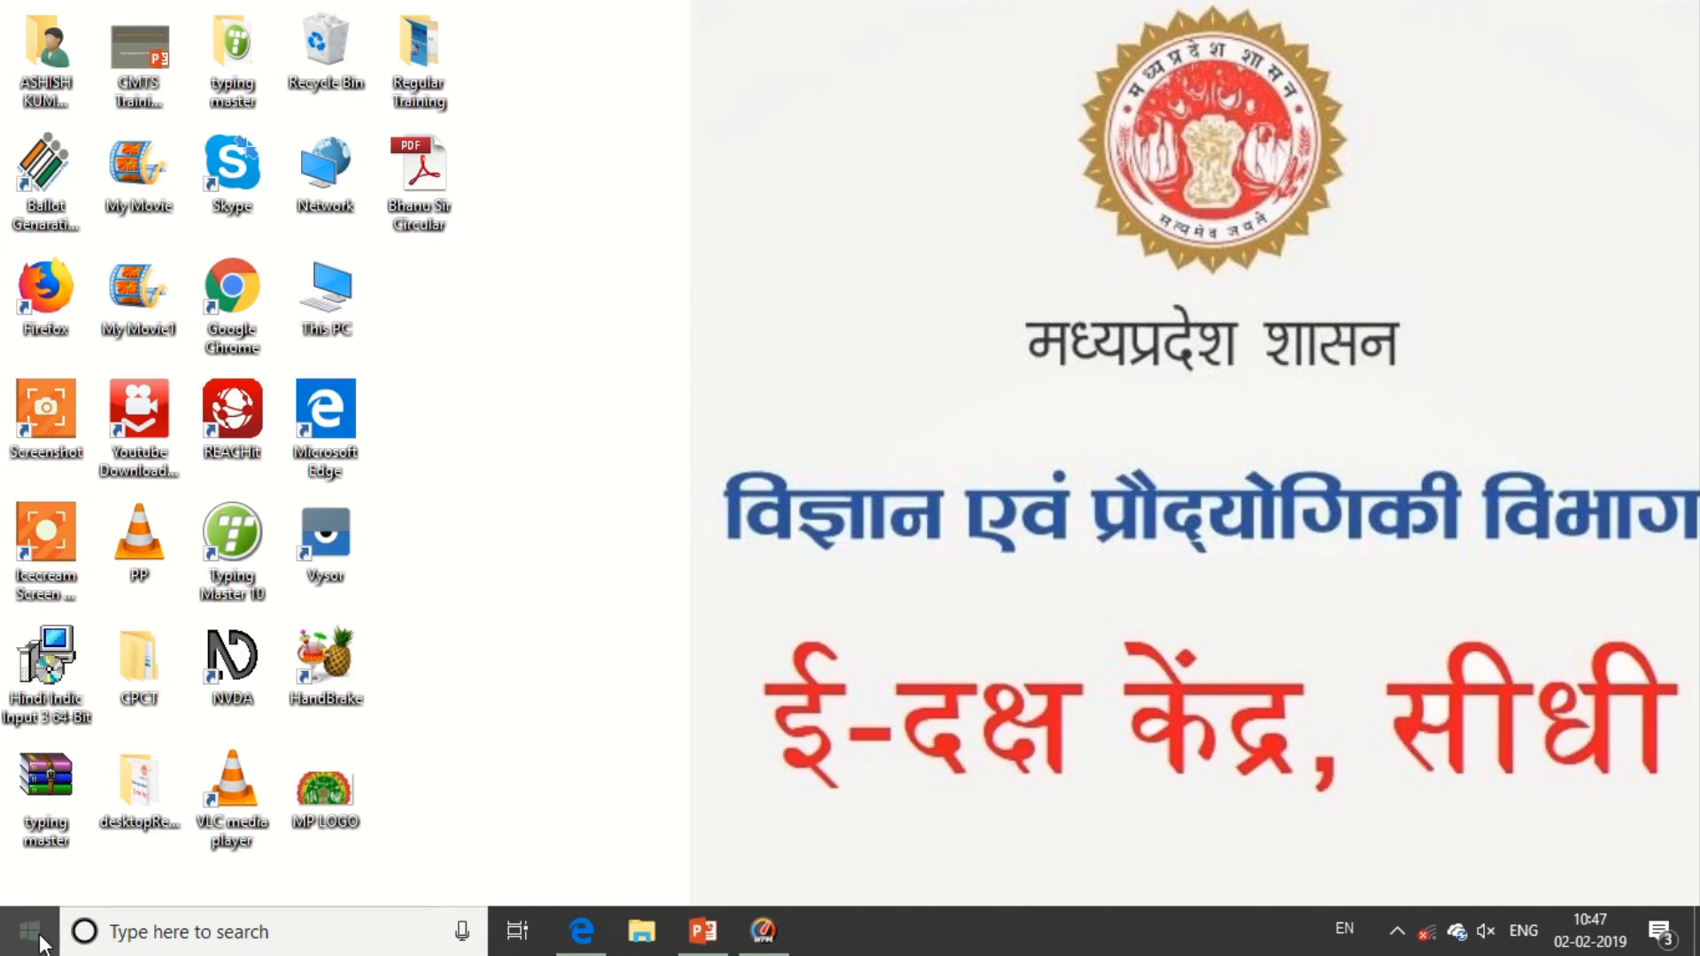
- Launch Excel 2016 and create a blank workbook
click(40, 940)
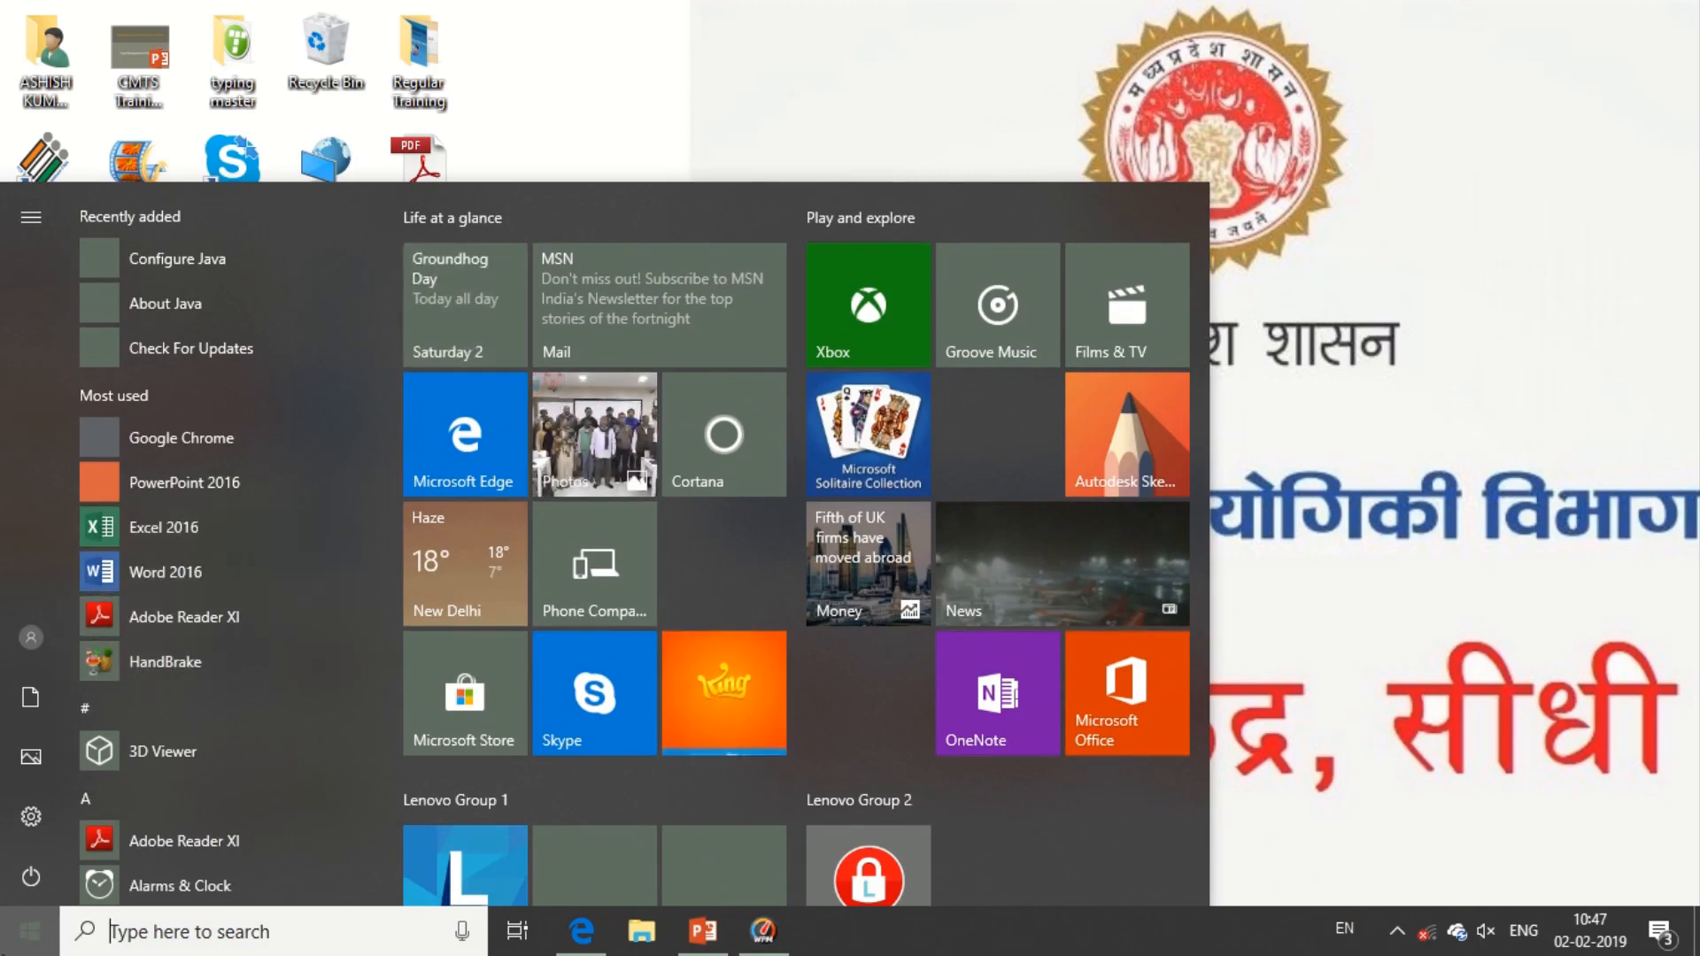
text(ex)
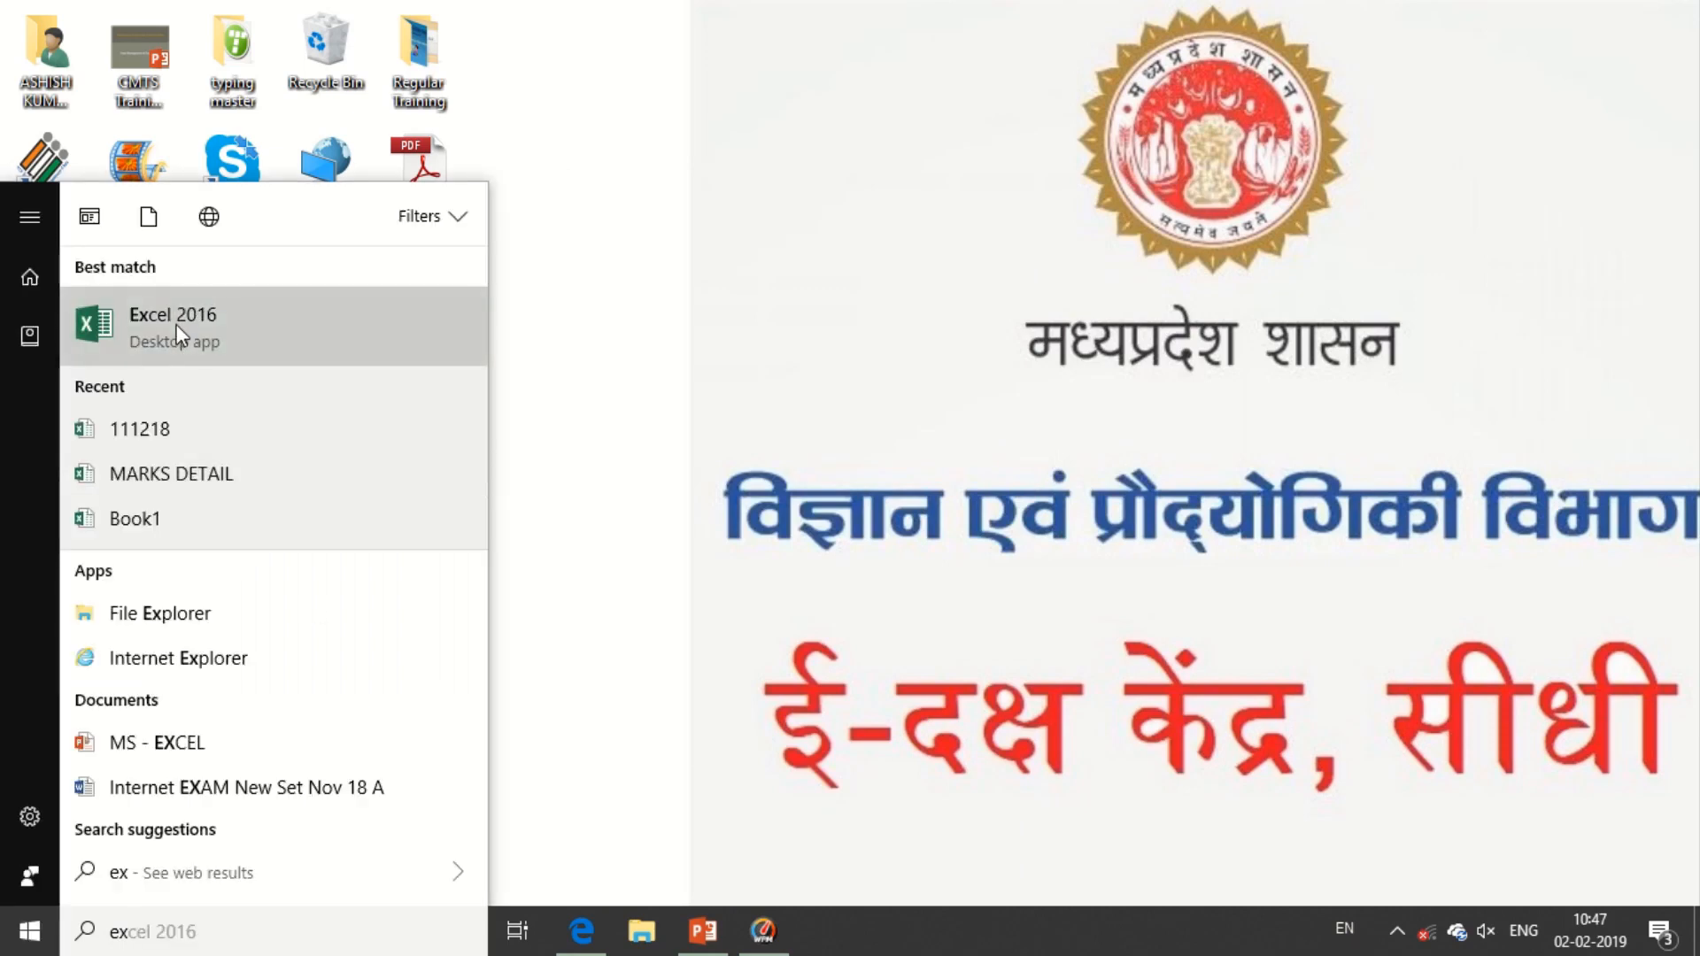
key(Return)
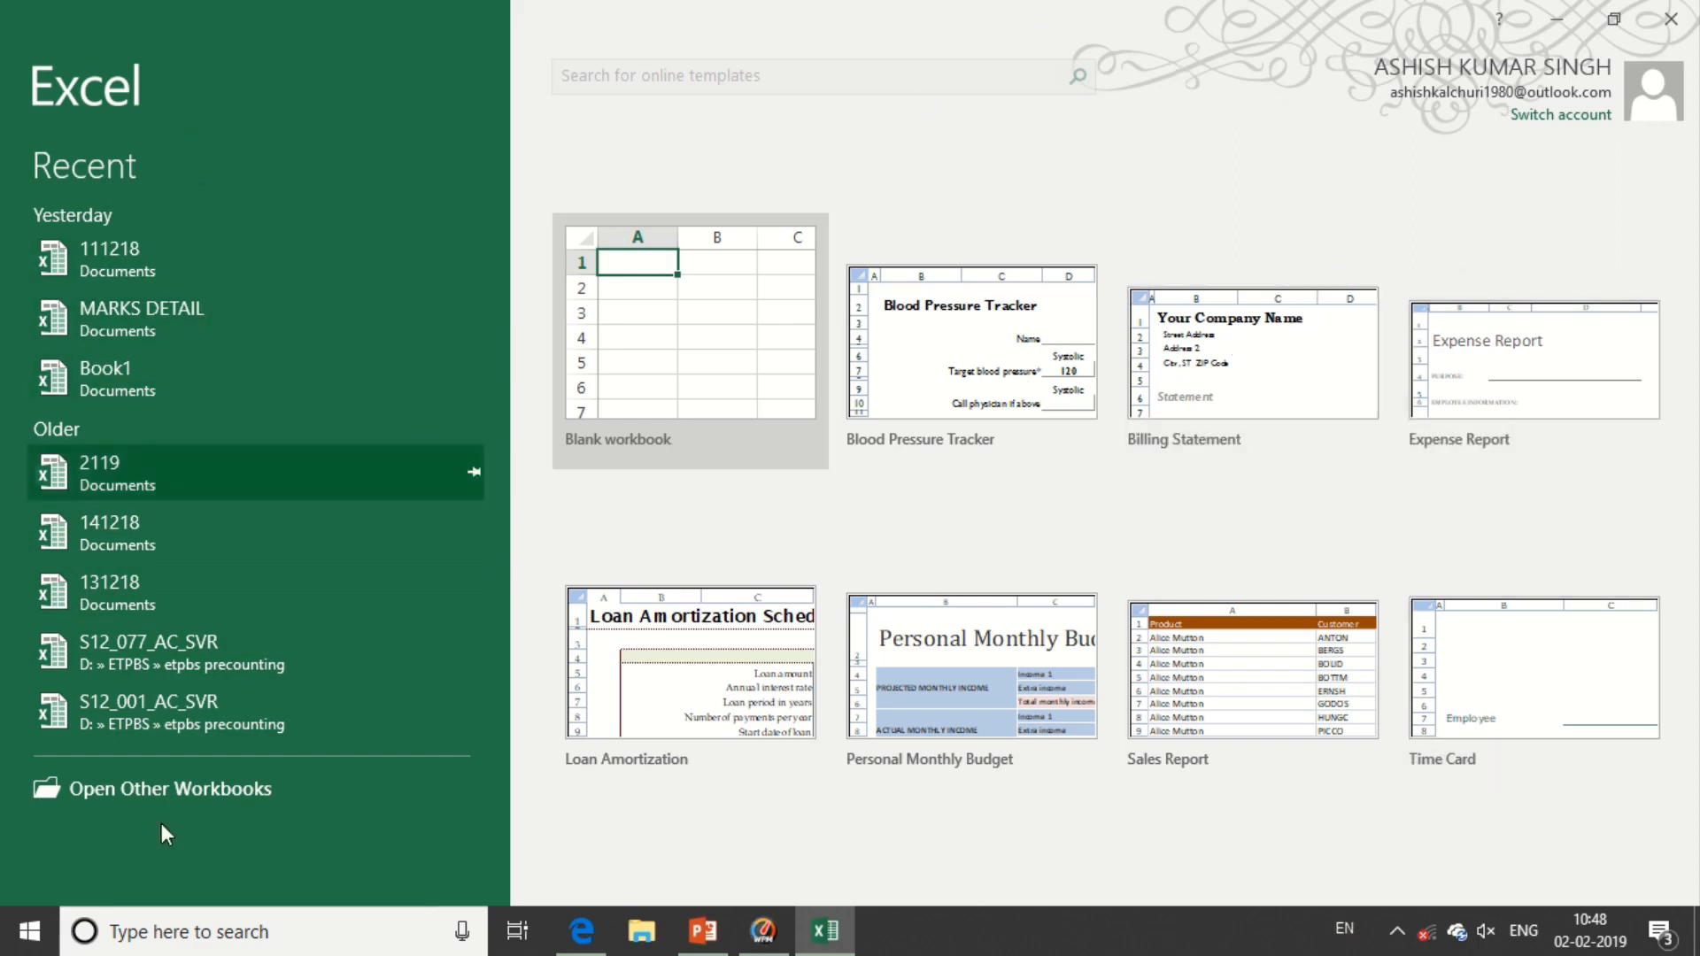
click(680, 368)
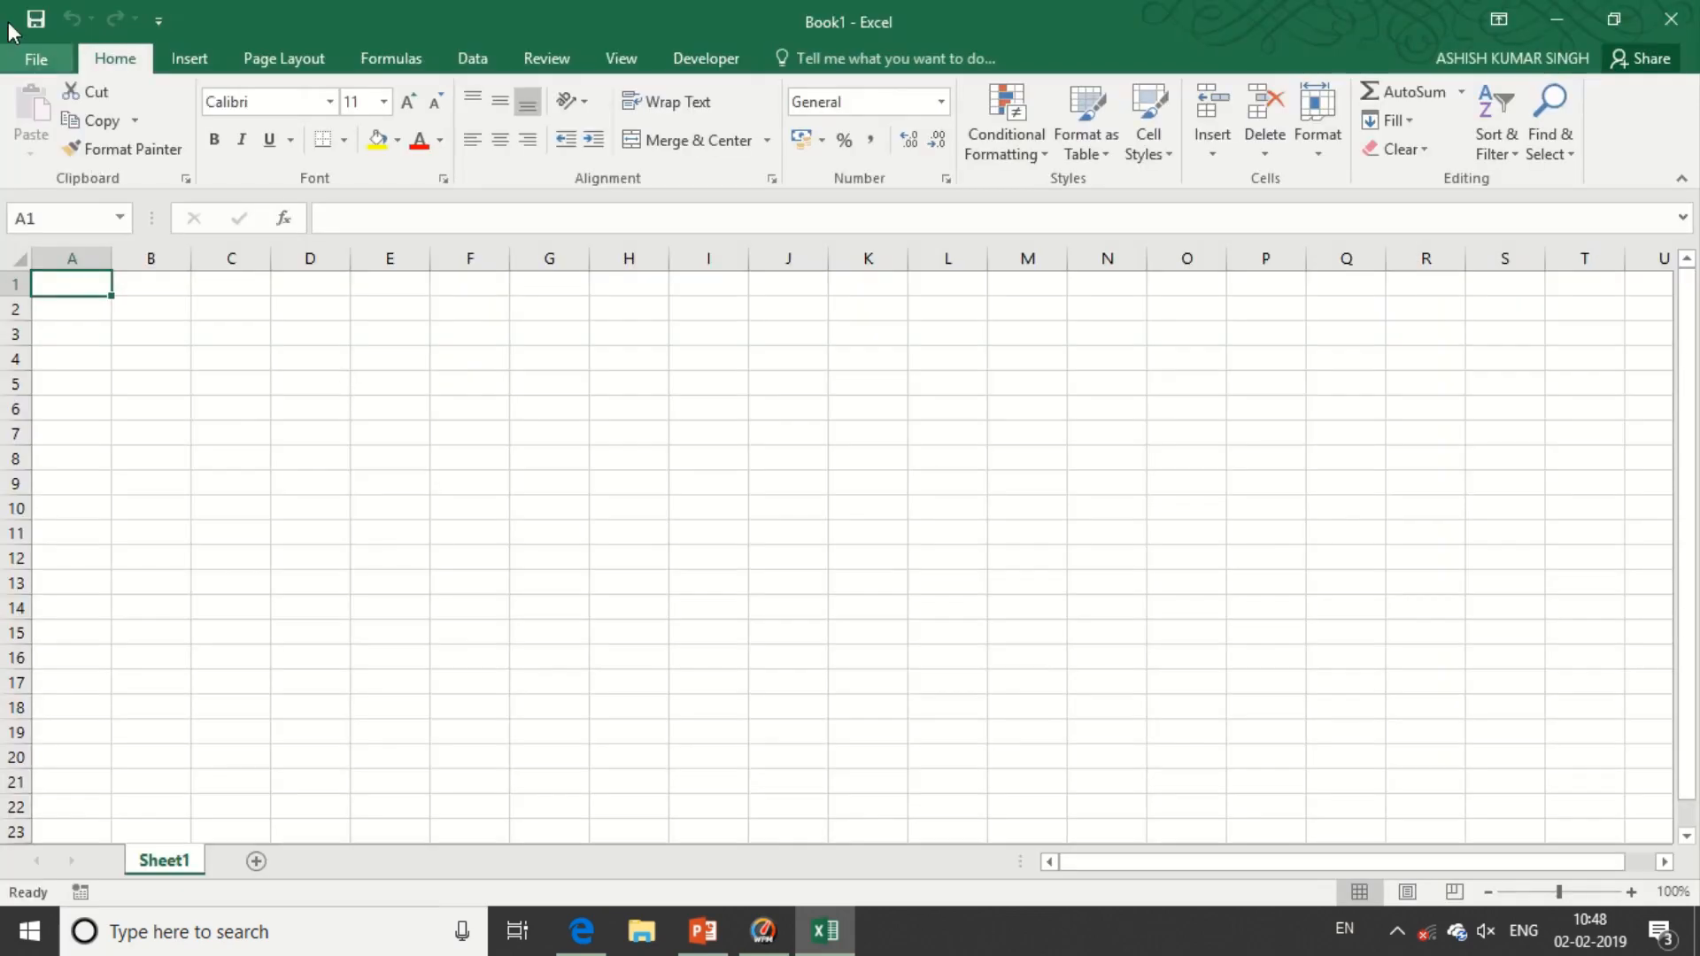
- Create a new workbook from the Loan Amortization template
click(41, 51)
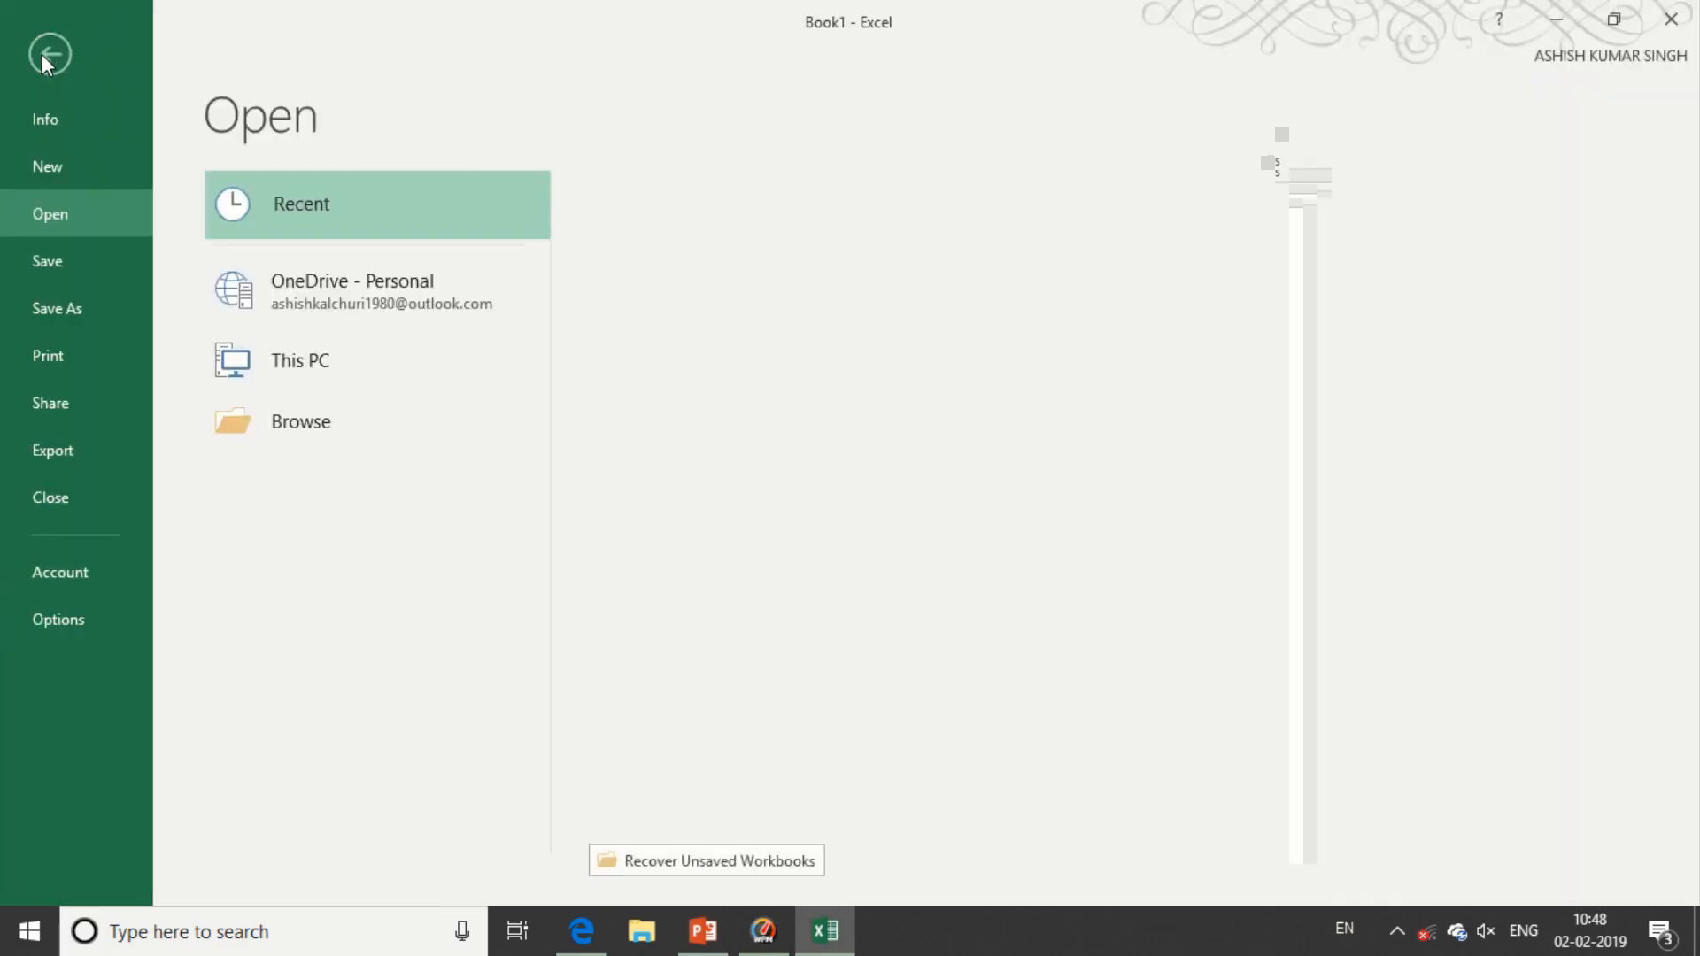
click(48, 117)
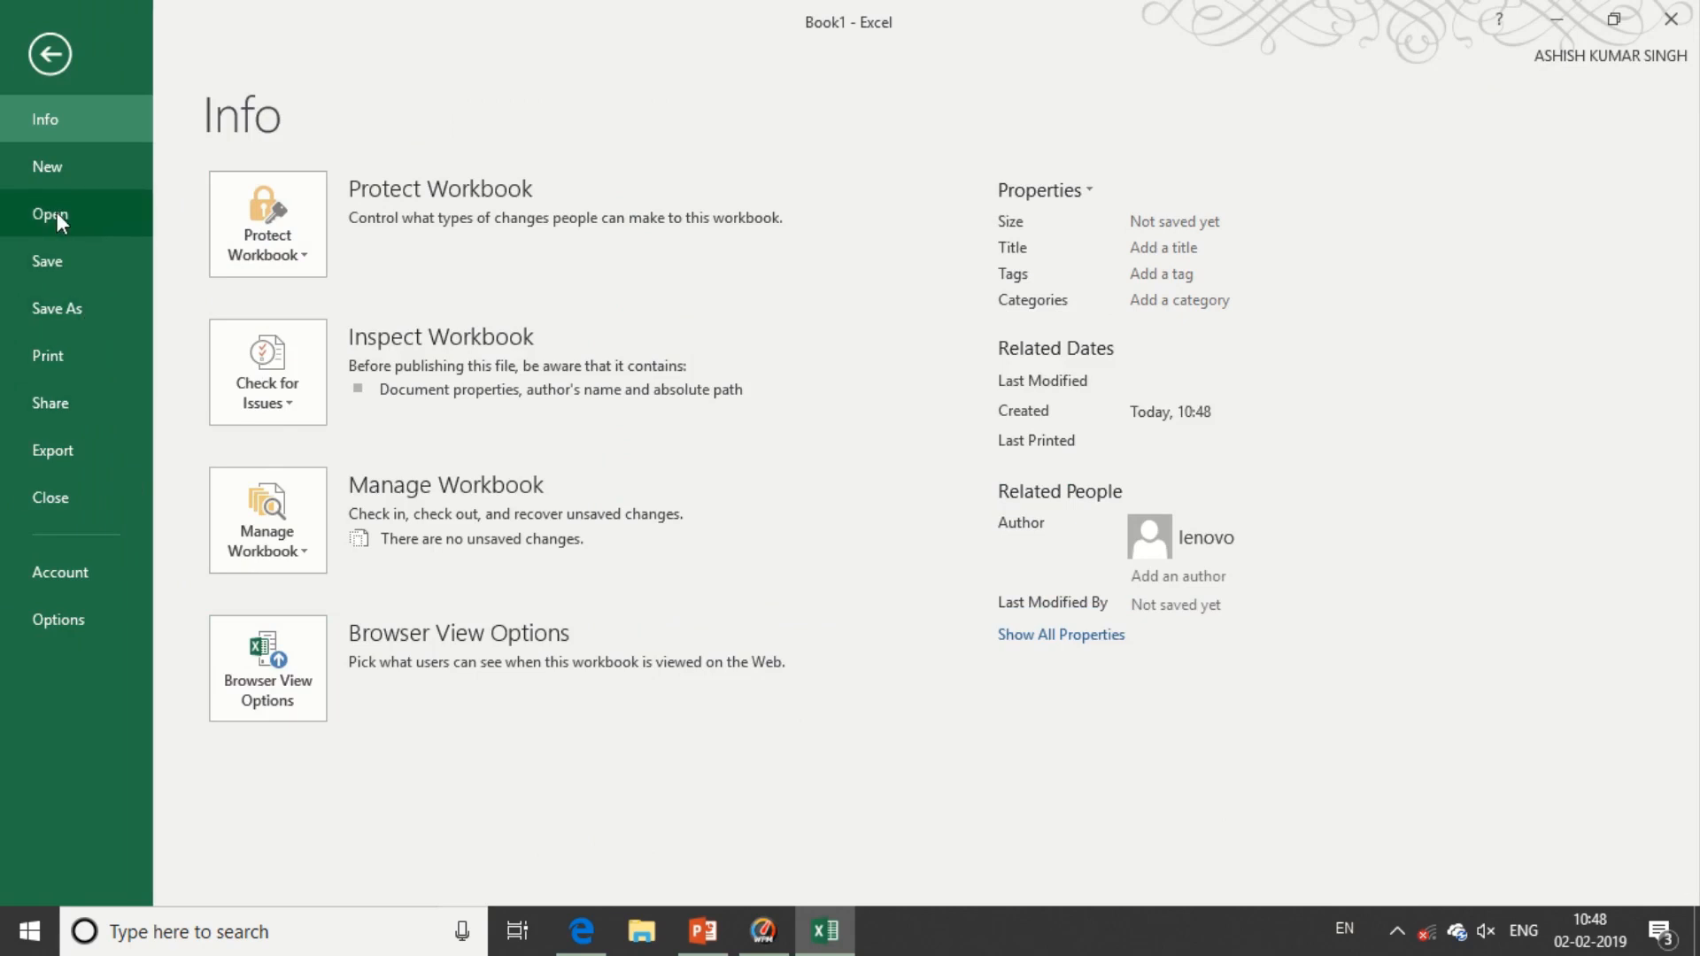
click(55, 160)
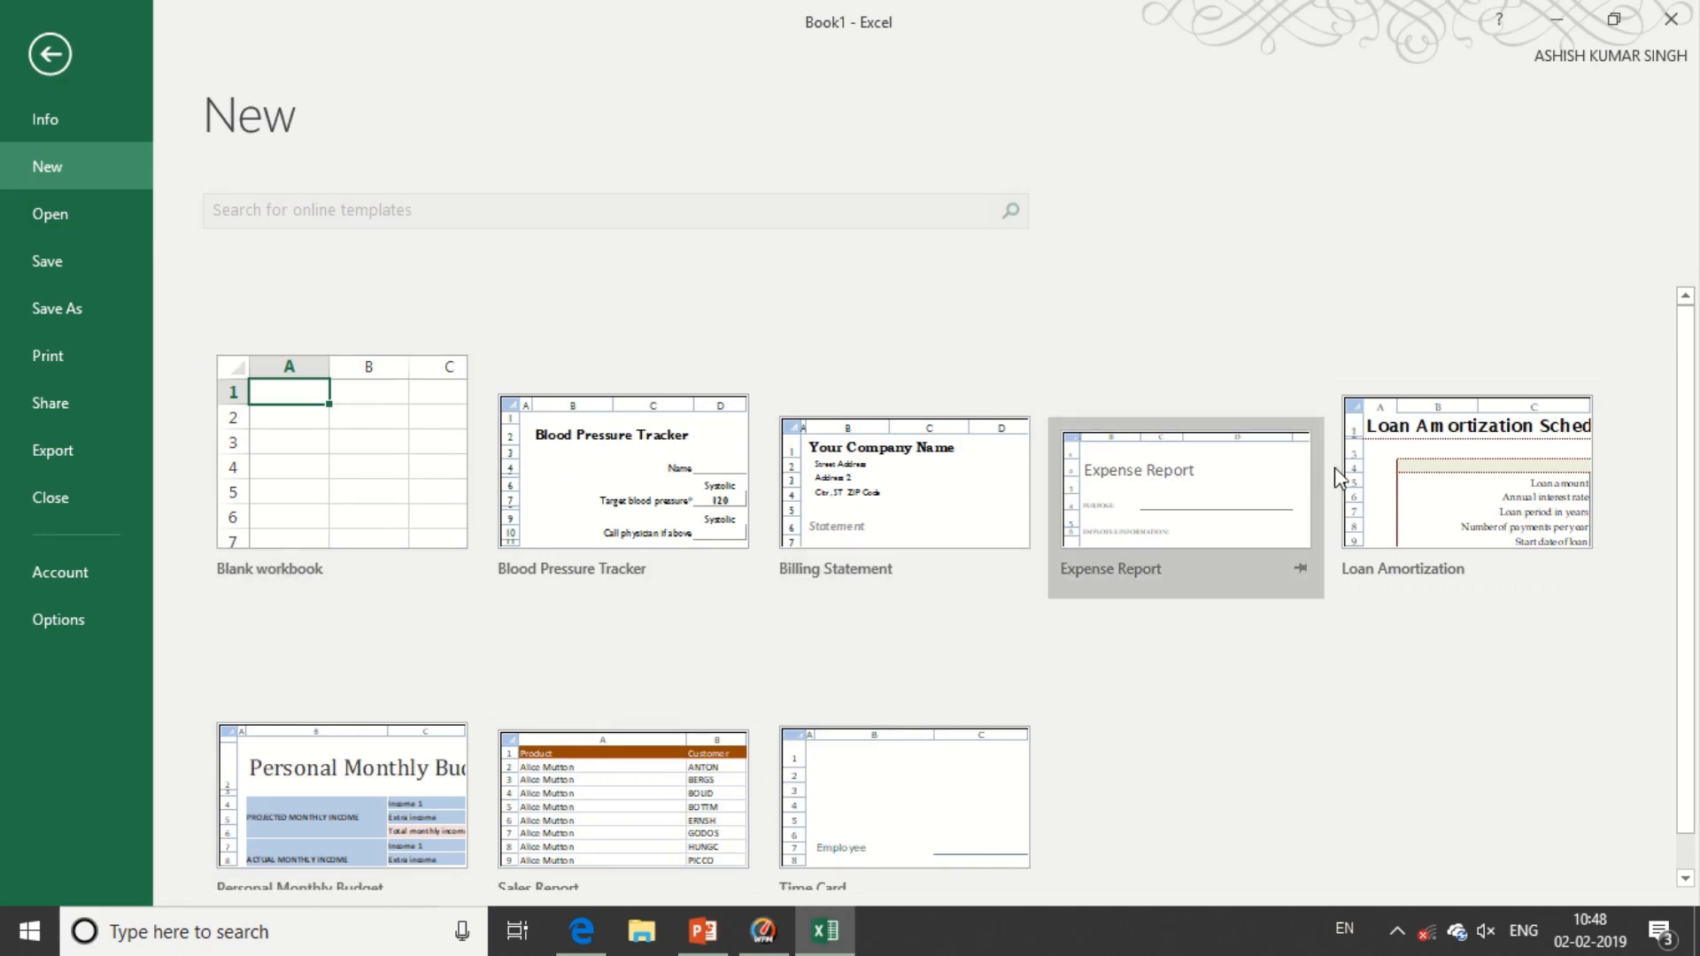
click(1457, 481)
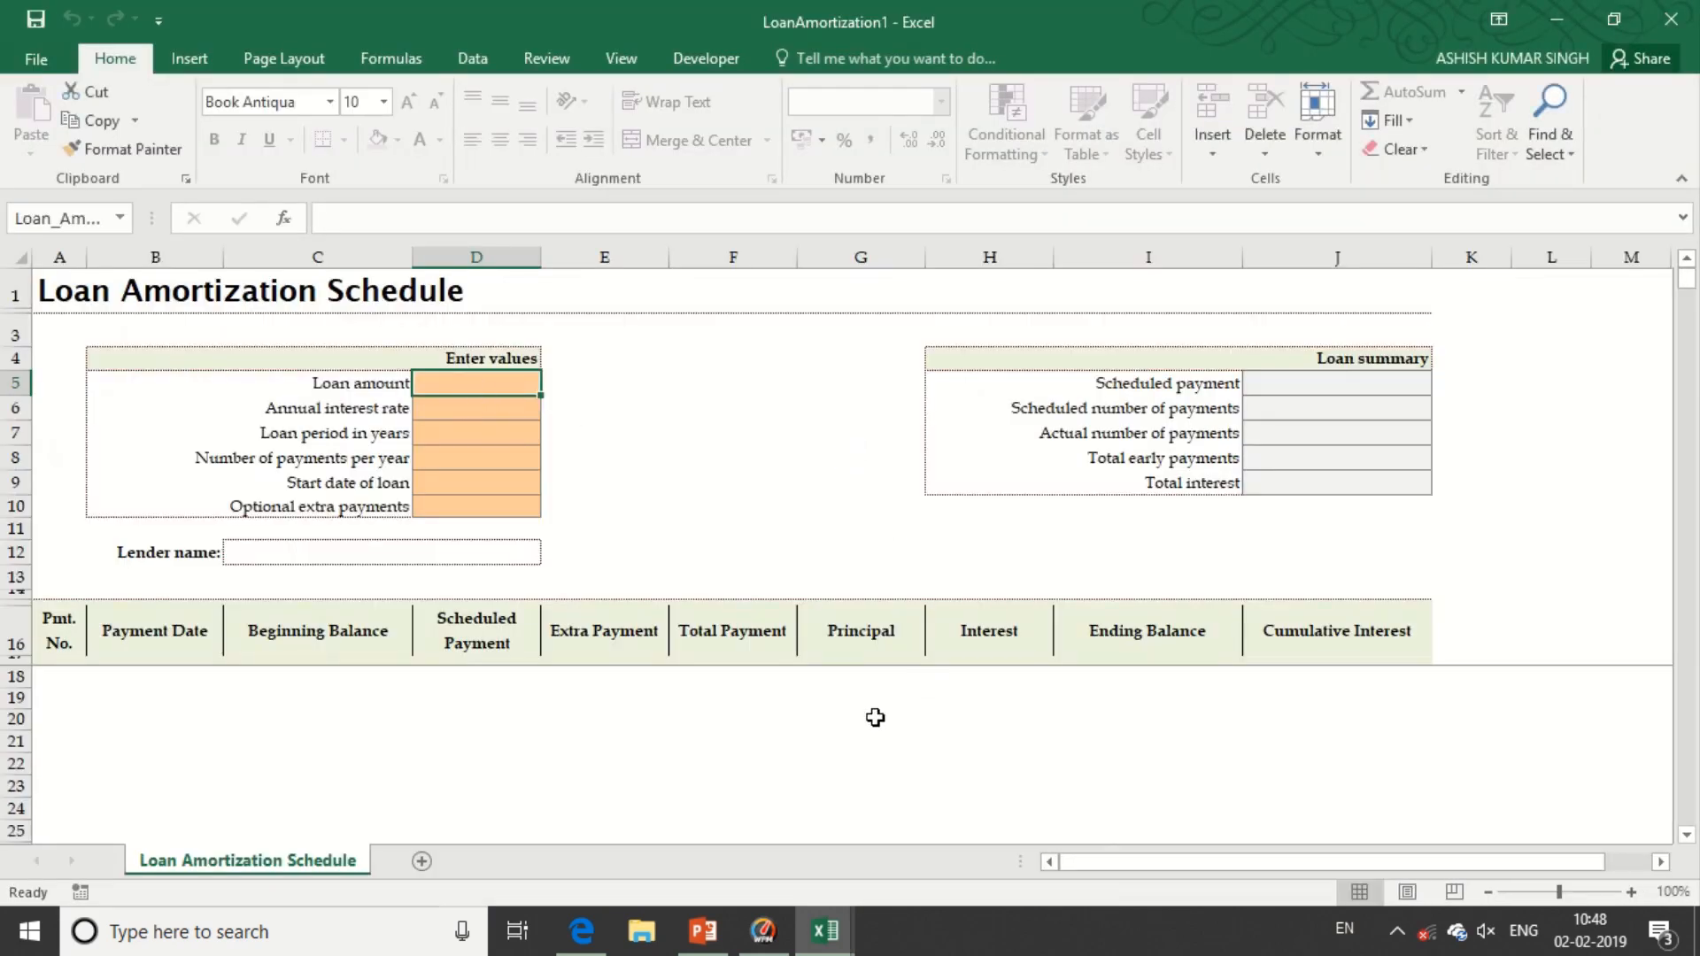
- Fill in the loan values: amount 1,00,000, annual interest rate 12%, period 5 years, 12 payments per year, start date 02-02-2019
text(1,0)
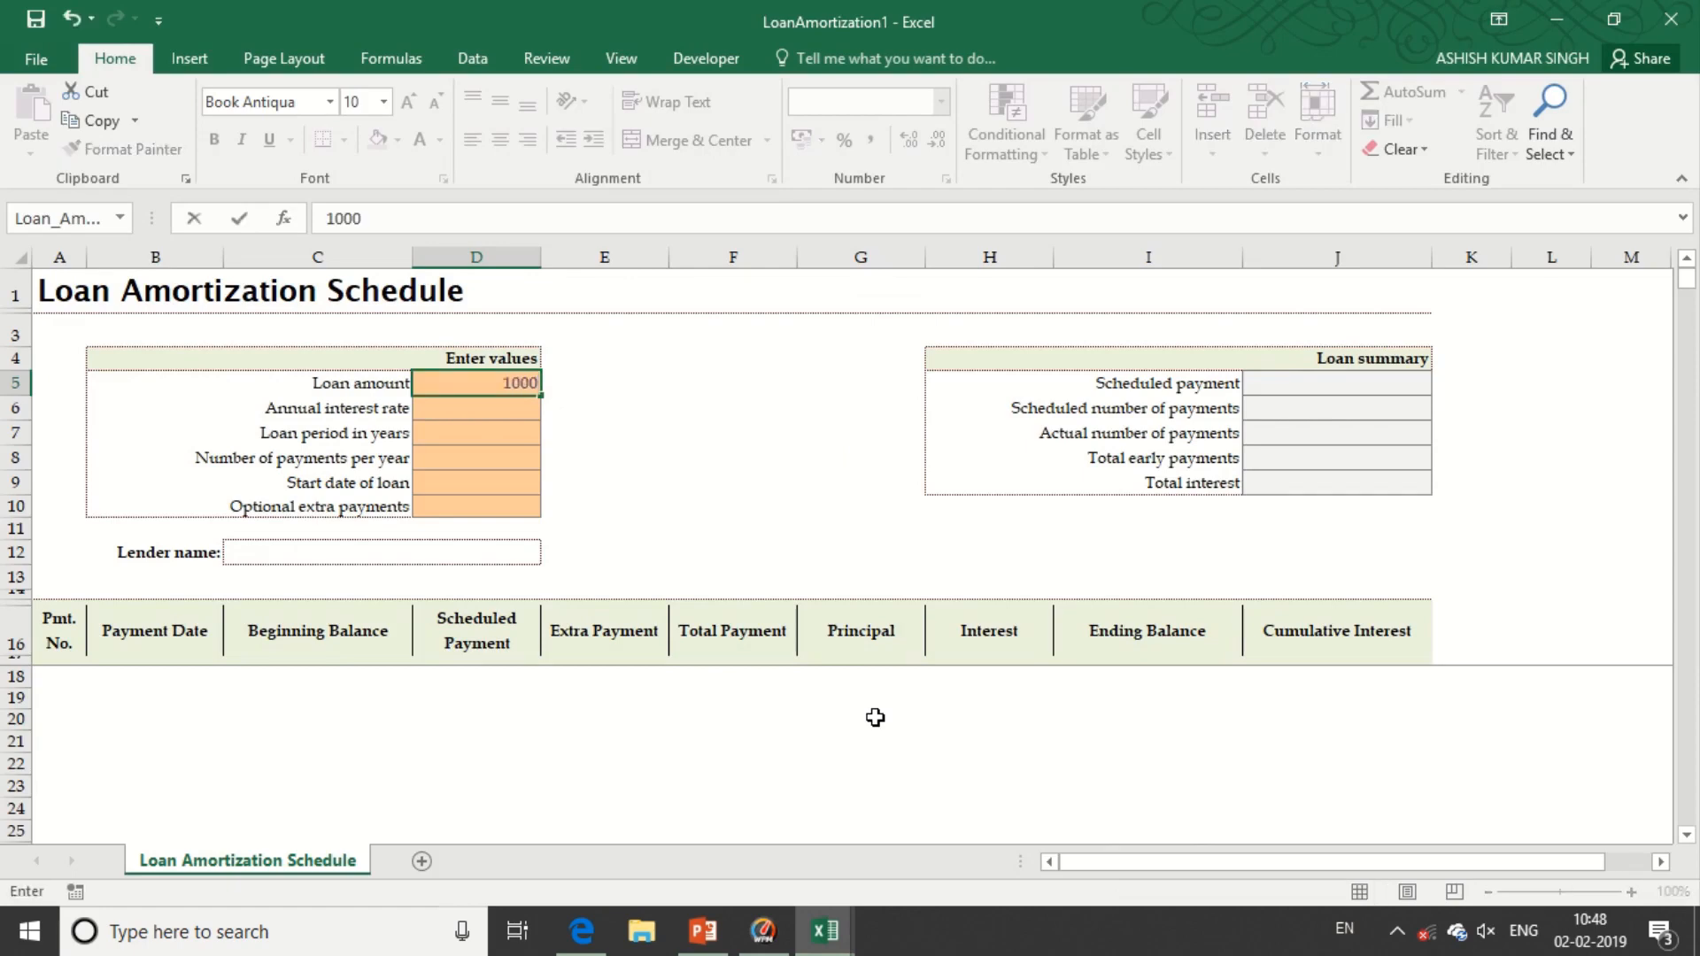
text(0,000)
key(Return)
text(12)
key(Return)
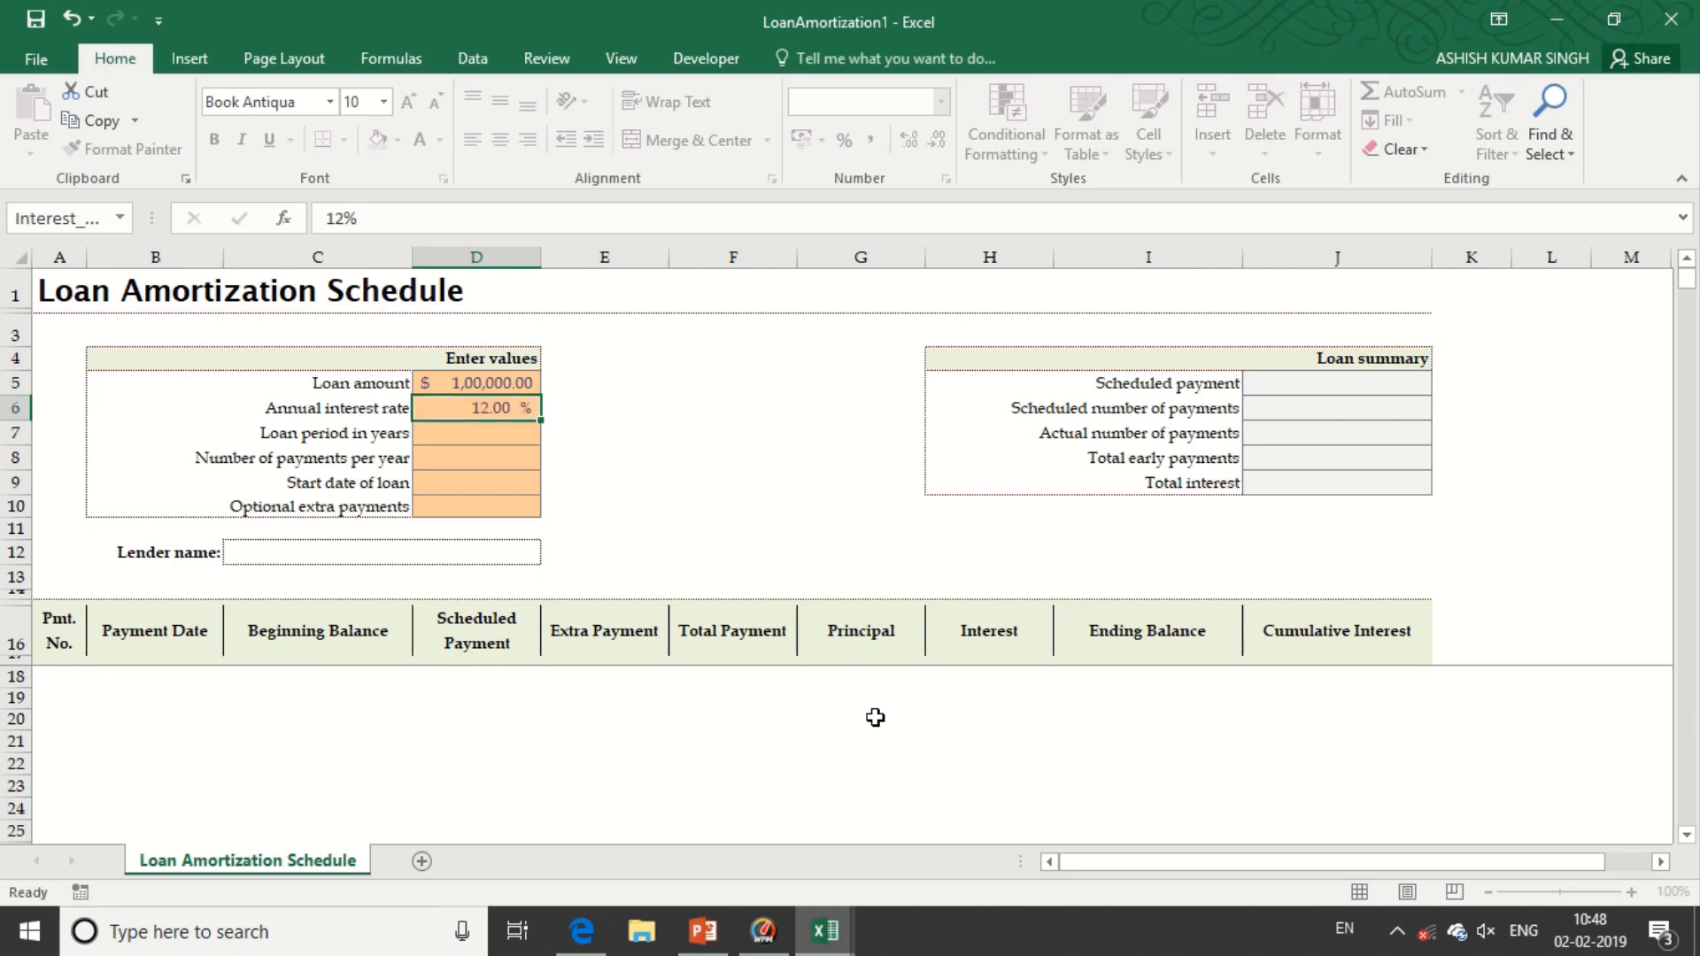
text(5)
key(Return)
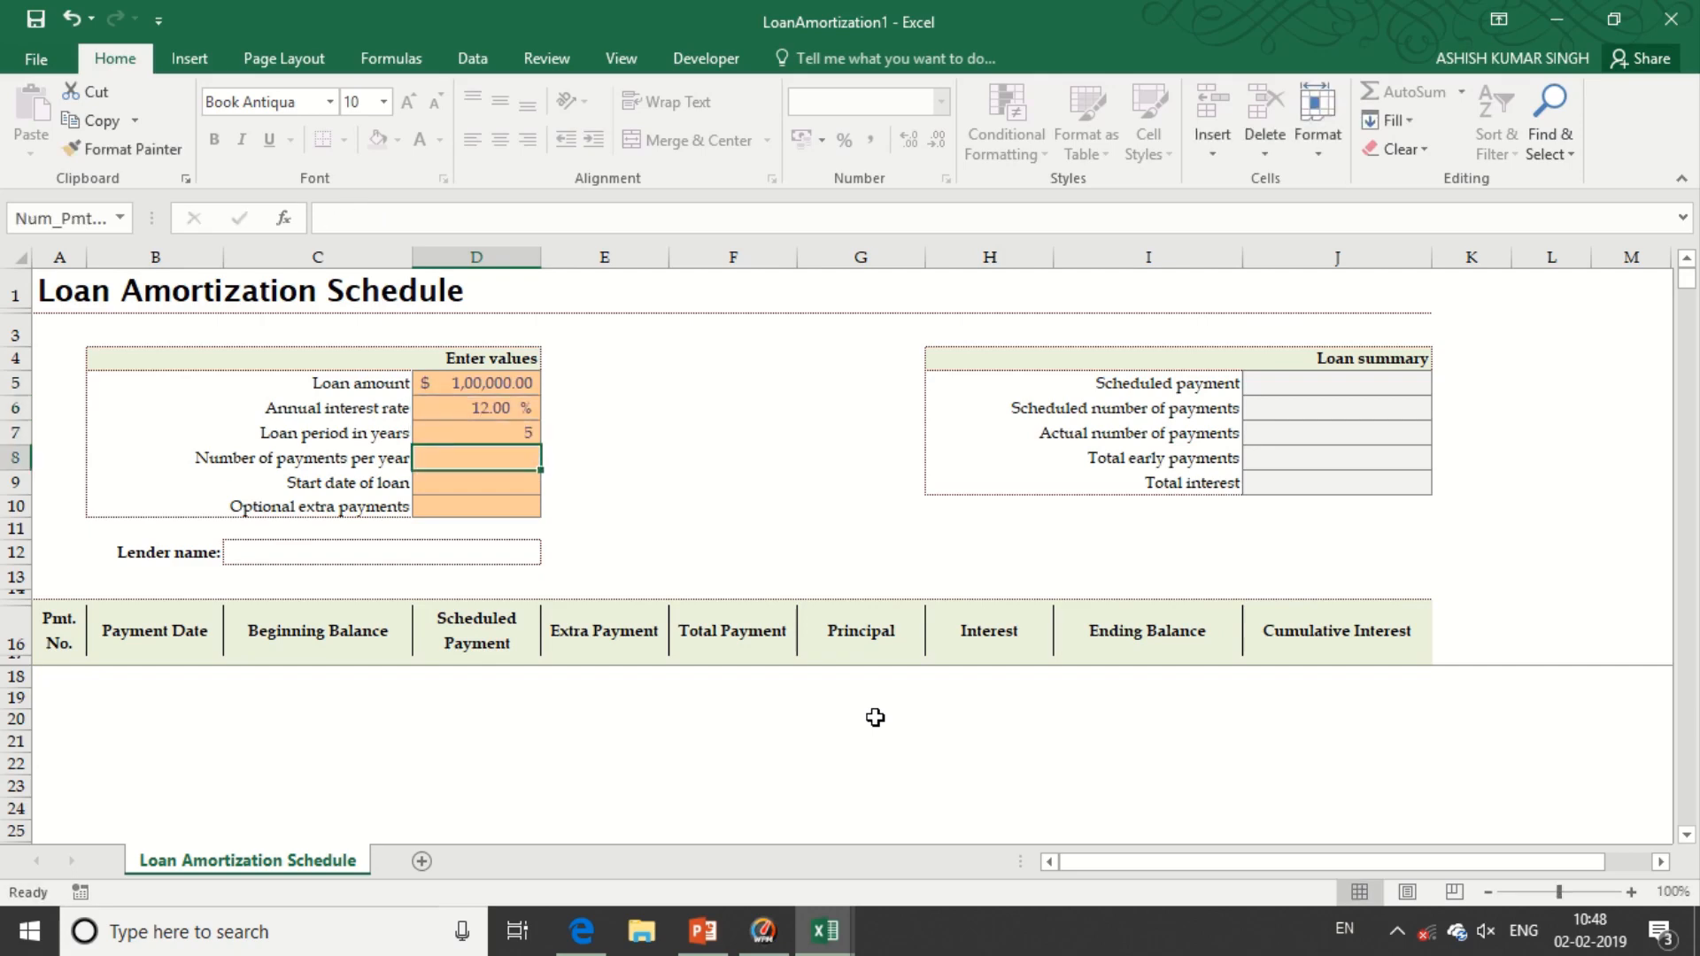
text(12)
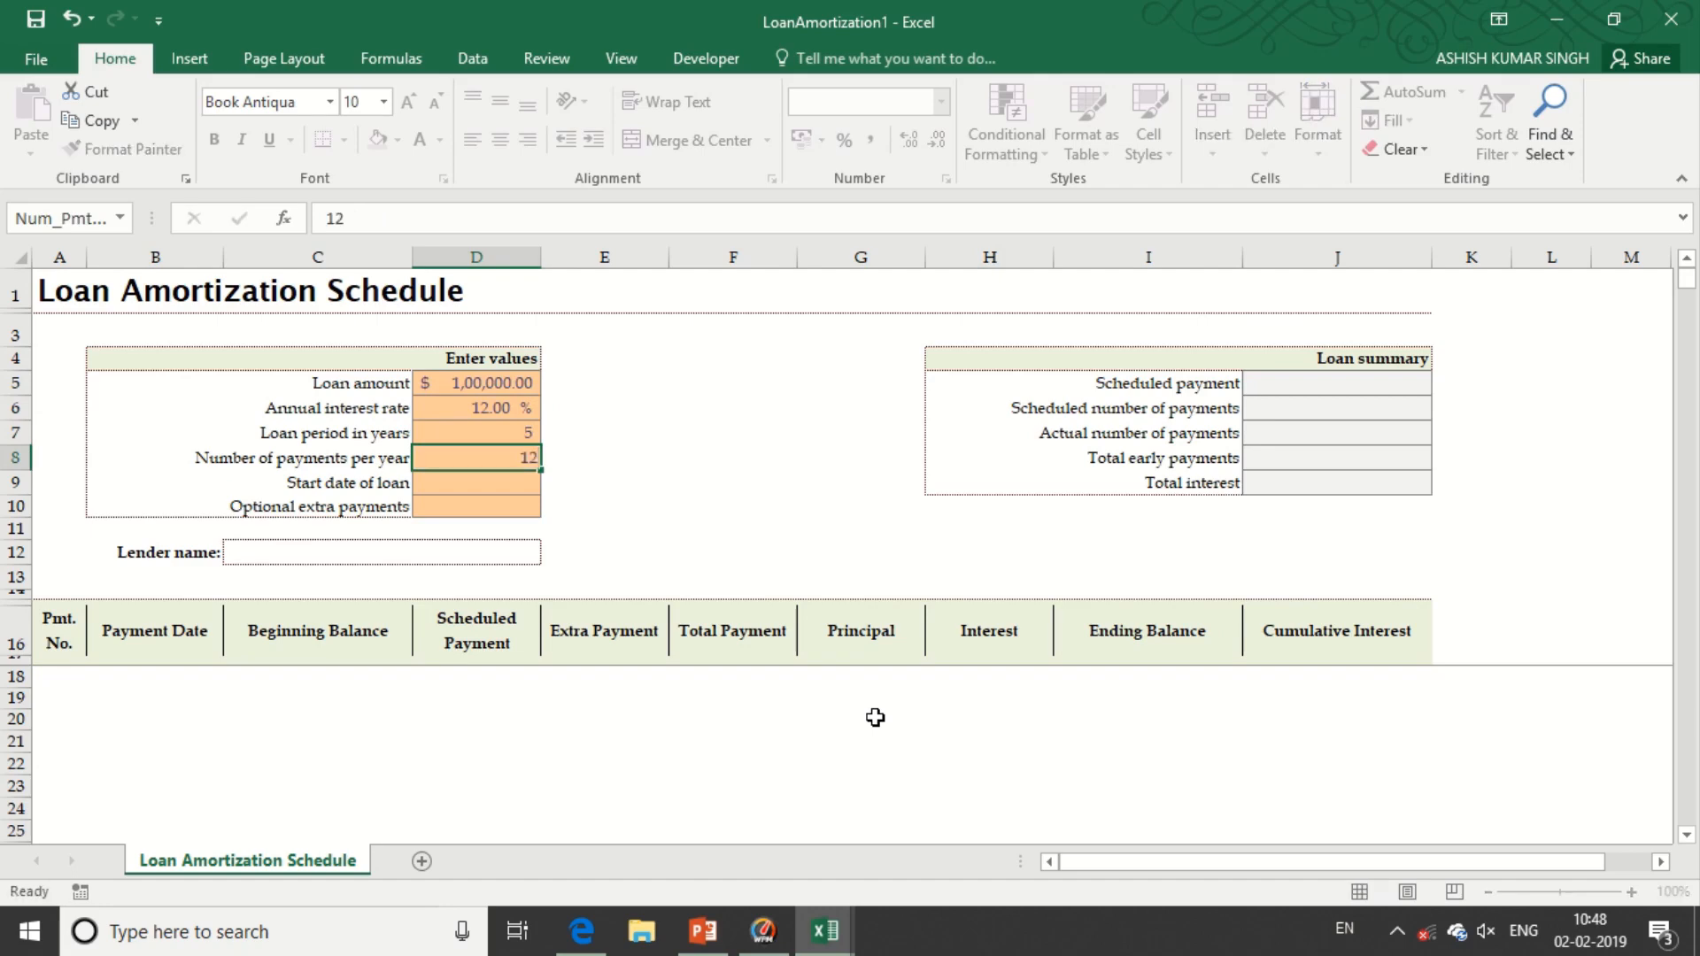
key(Return)
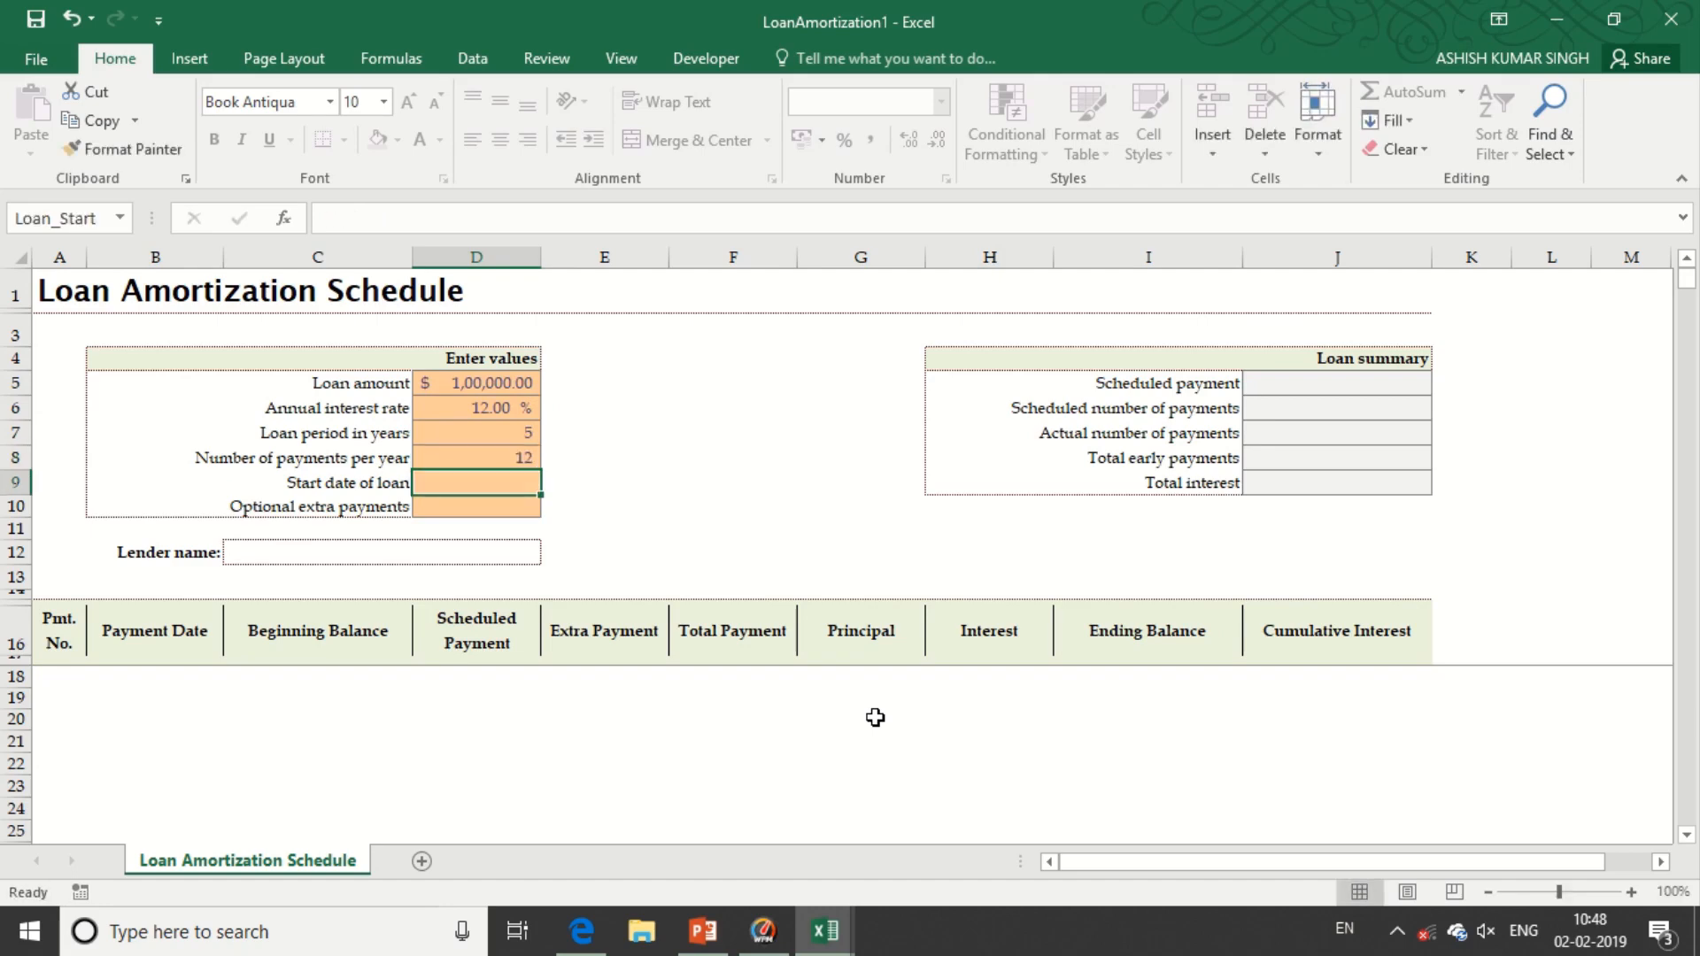
text(02-02-2019)
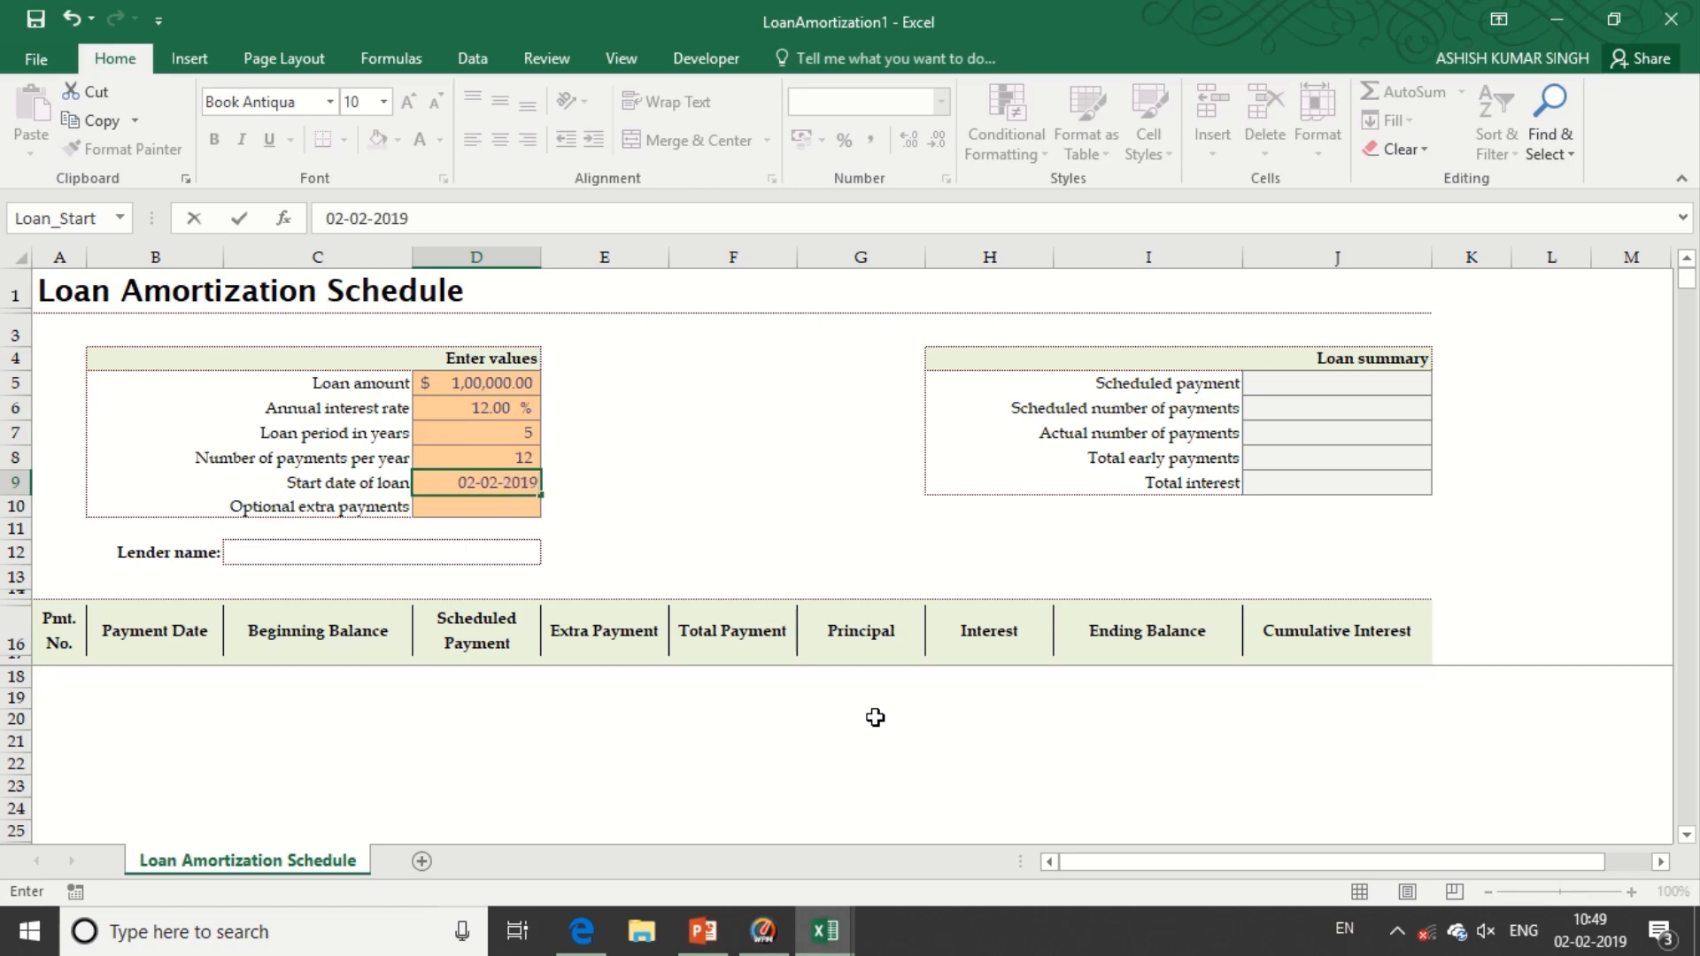
key(Return)
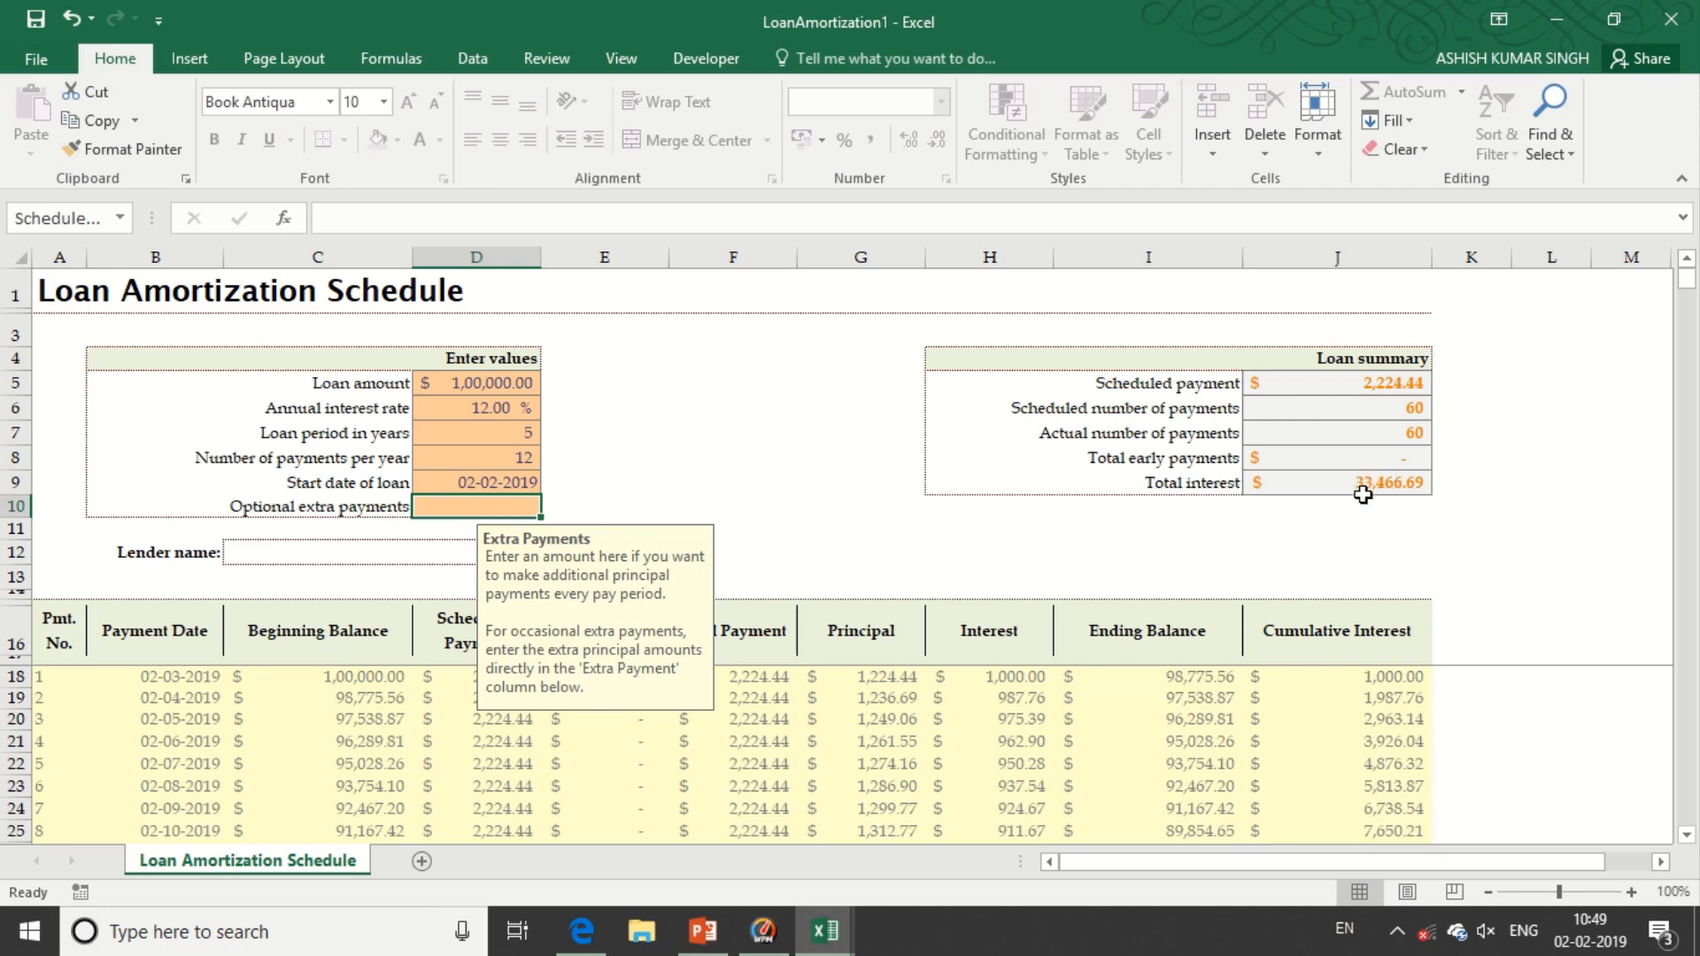
- Look through the payment schedule and close the loan amortization workbook without saving the changes
scroll(922, 496, down, 1)
scroll(708, 721, down, 1)
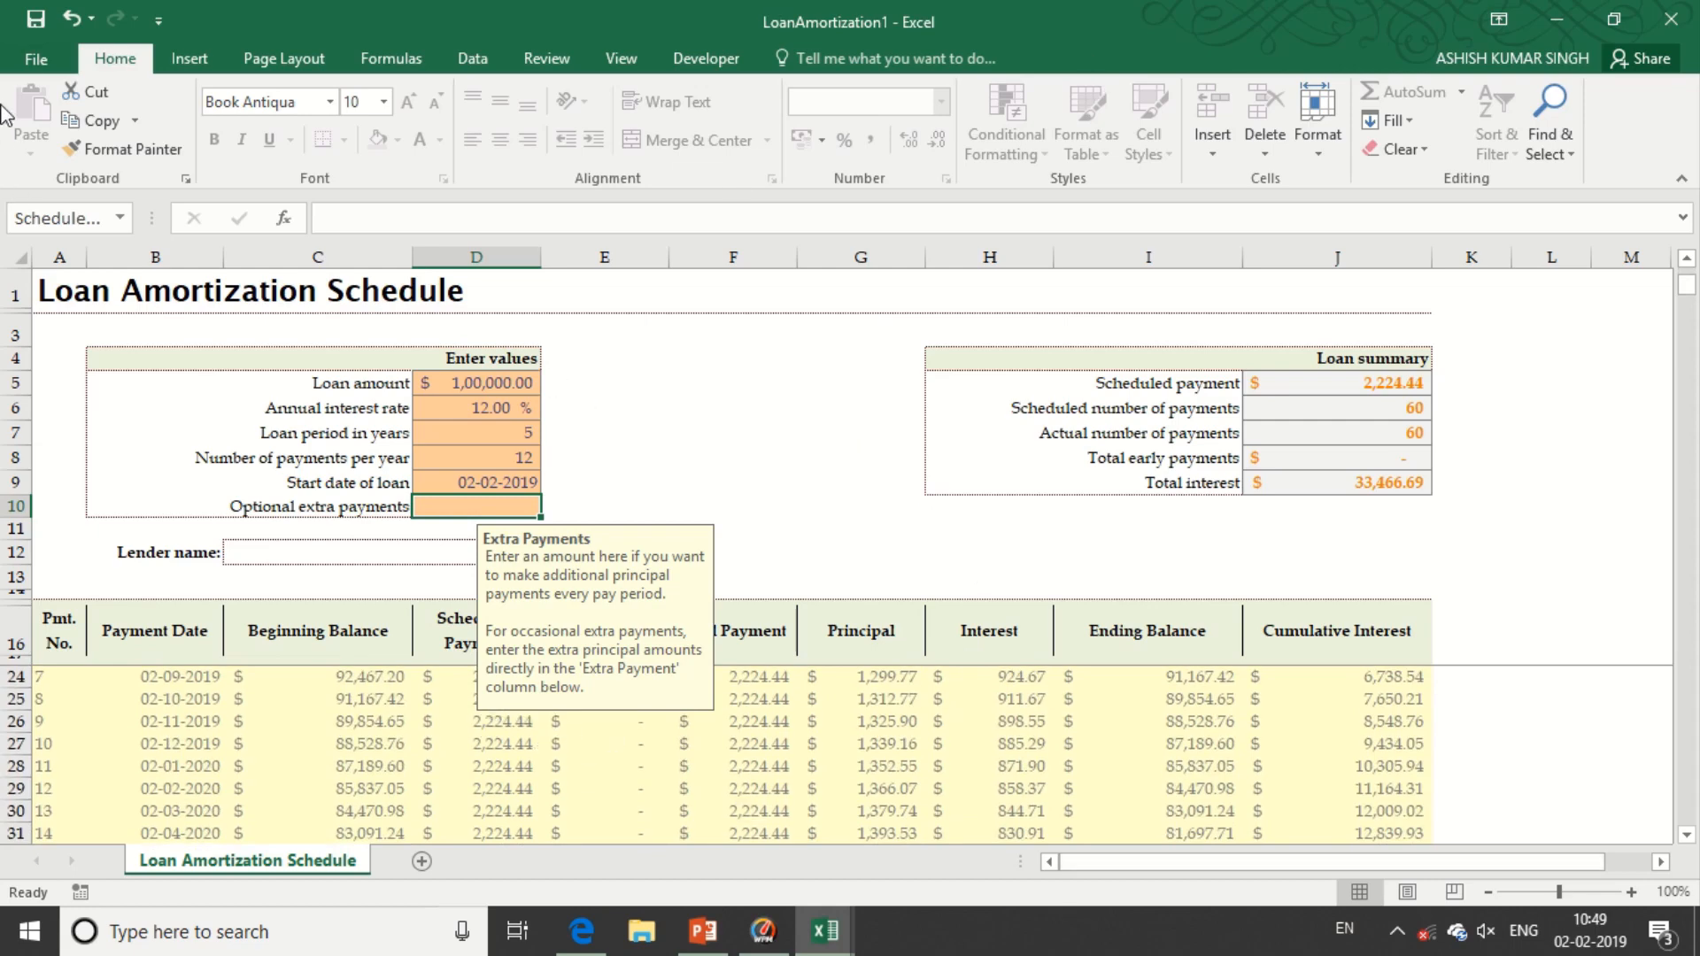
click(27, 62)
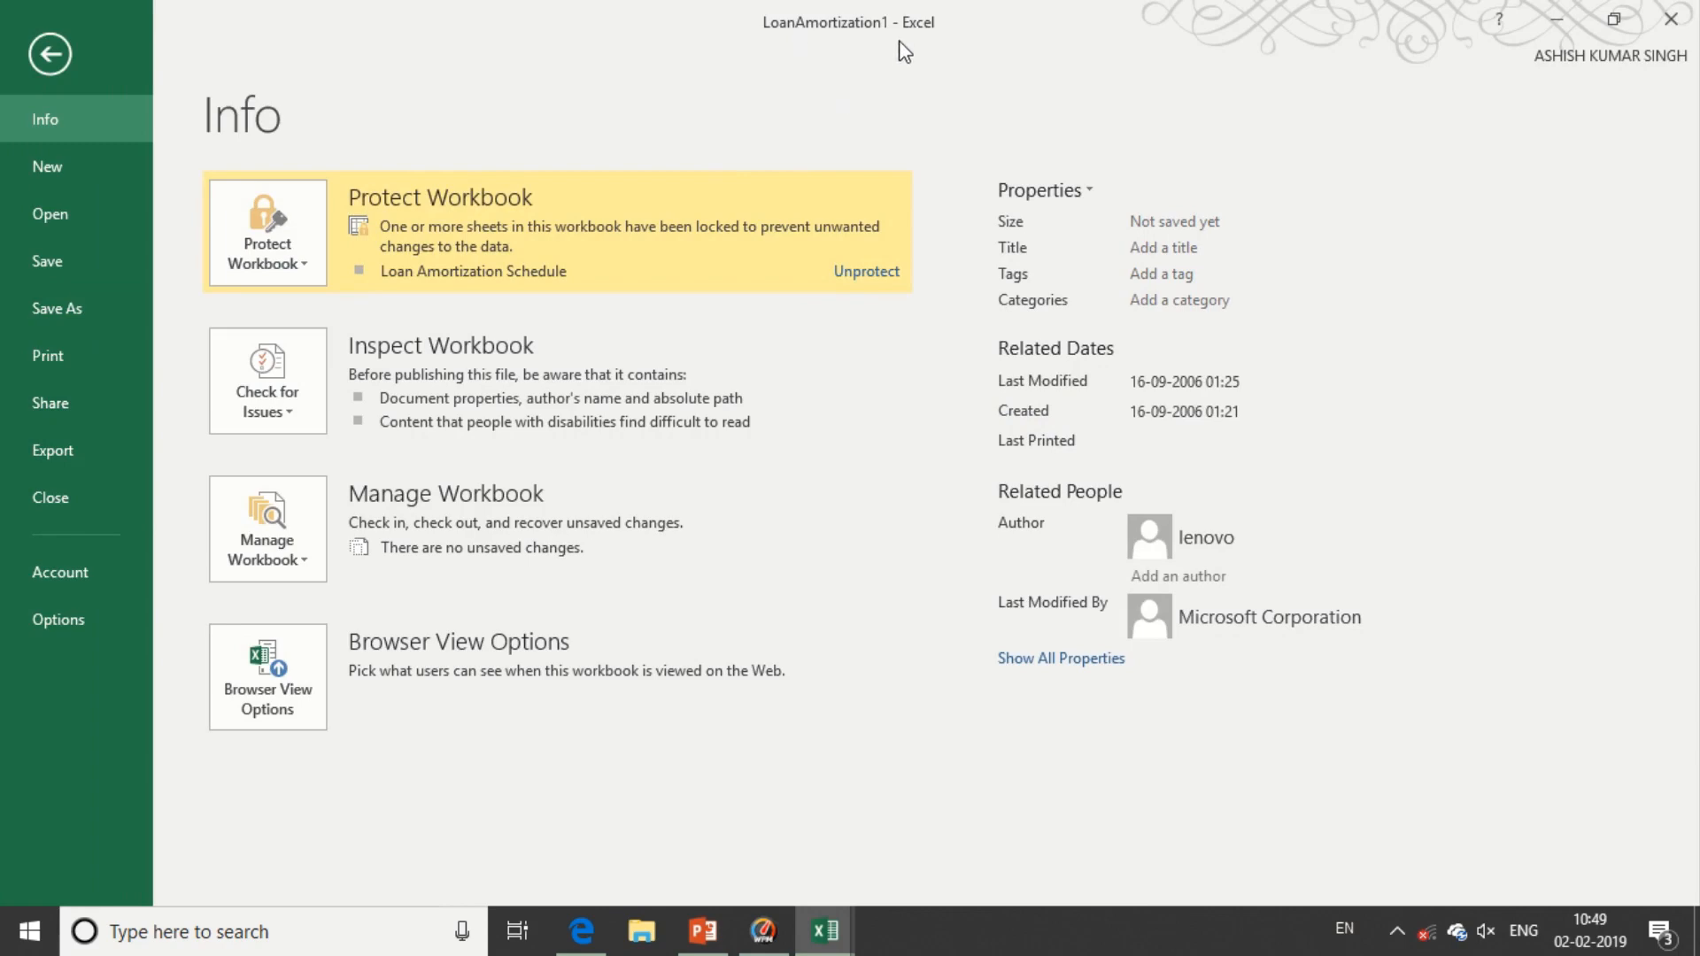
click(60, 497)
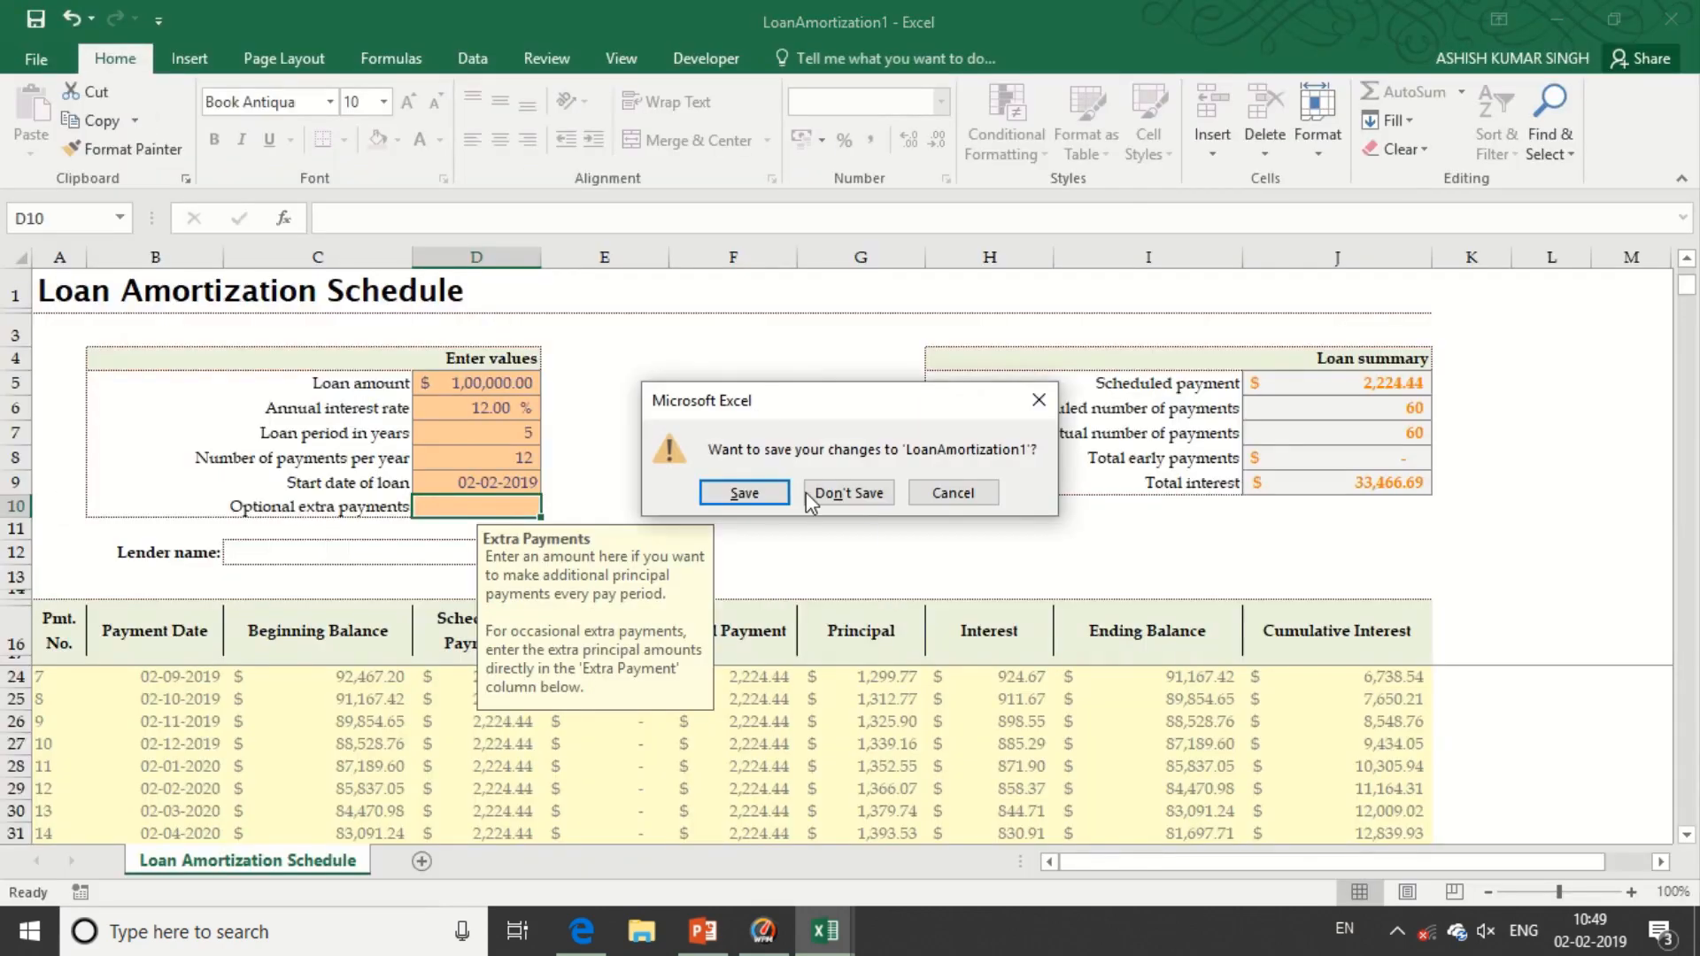
click(865, 501)
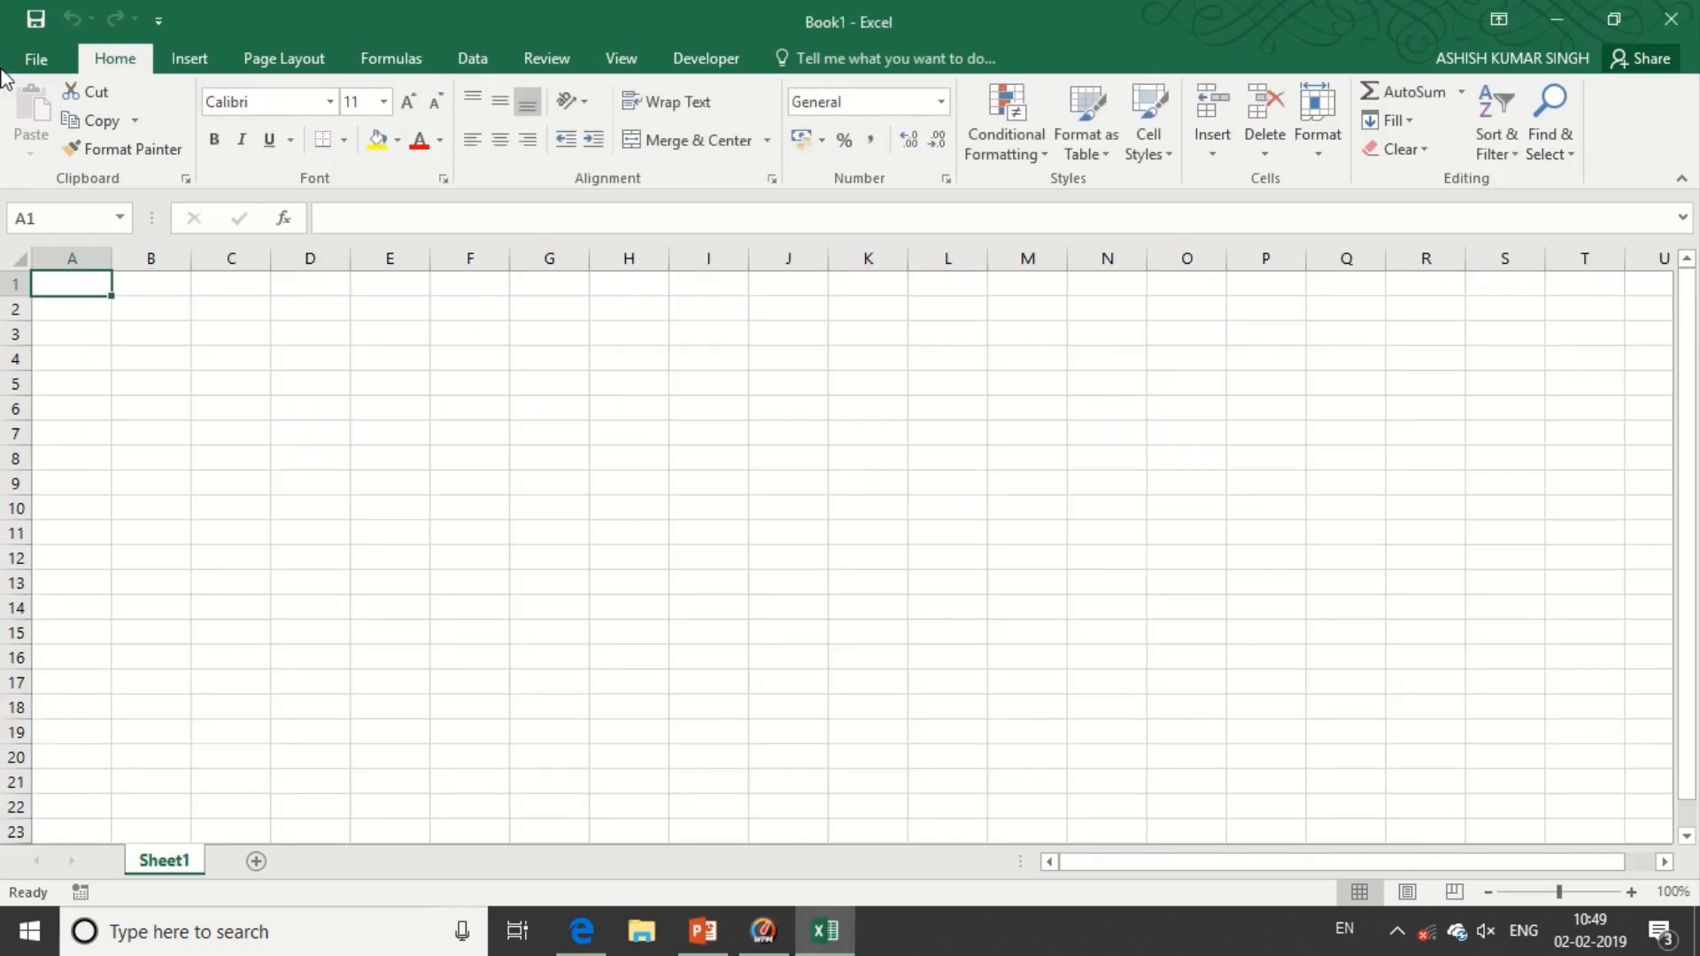
- Open the recently used workbook S12_077_AC_SVR from the etpbs precounting folder
click(40, 58)
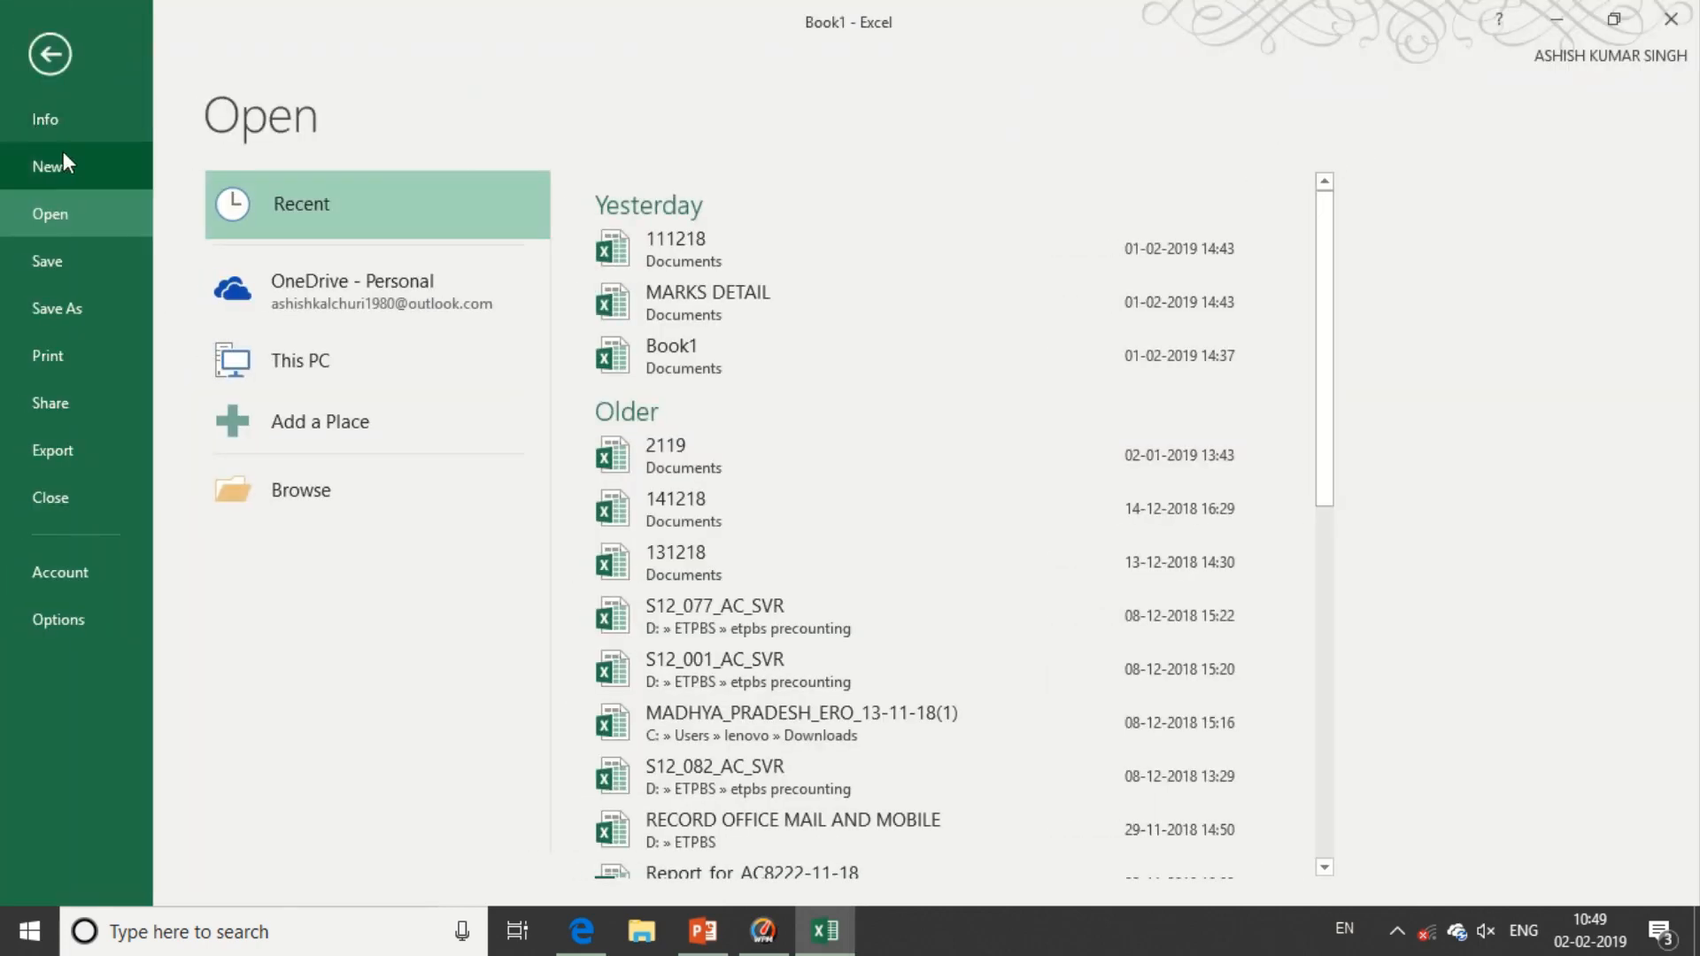
click(57, 165)
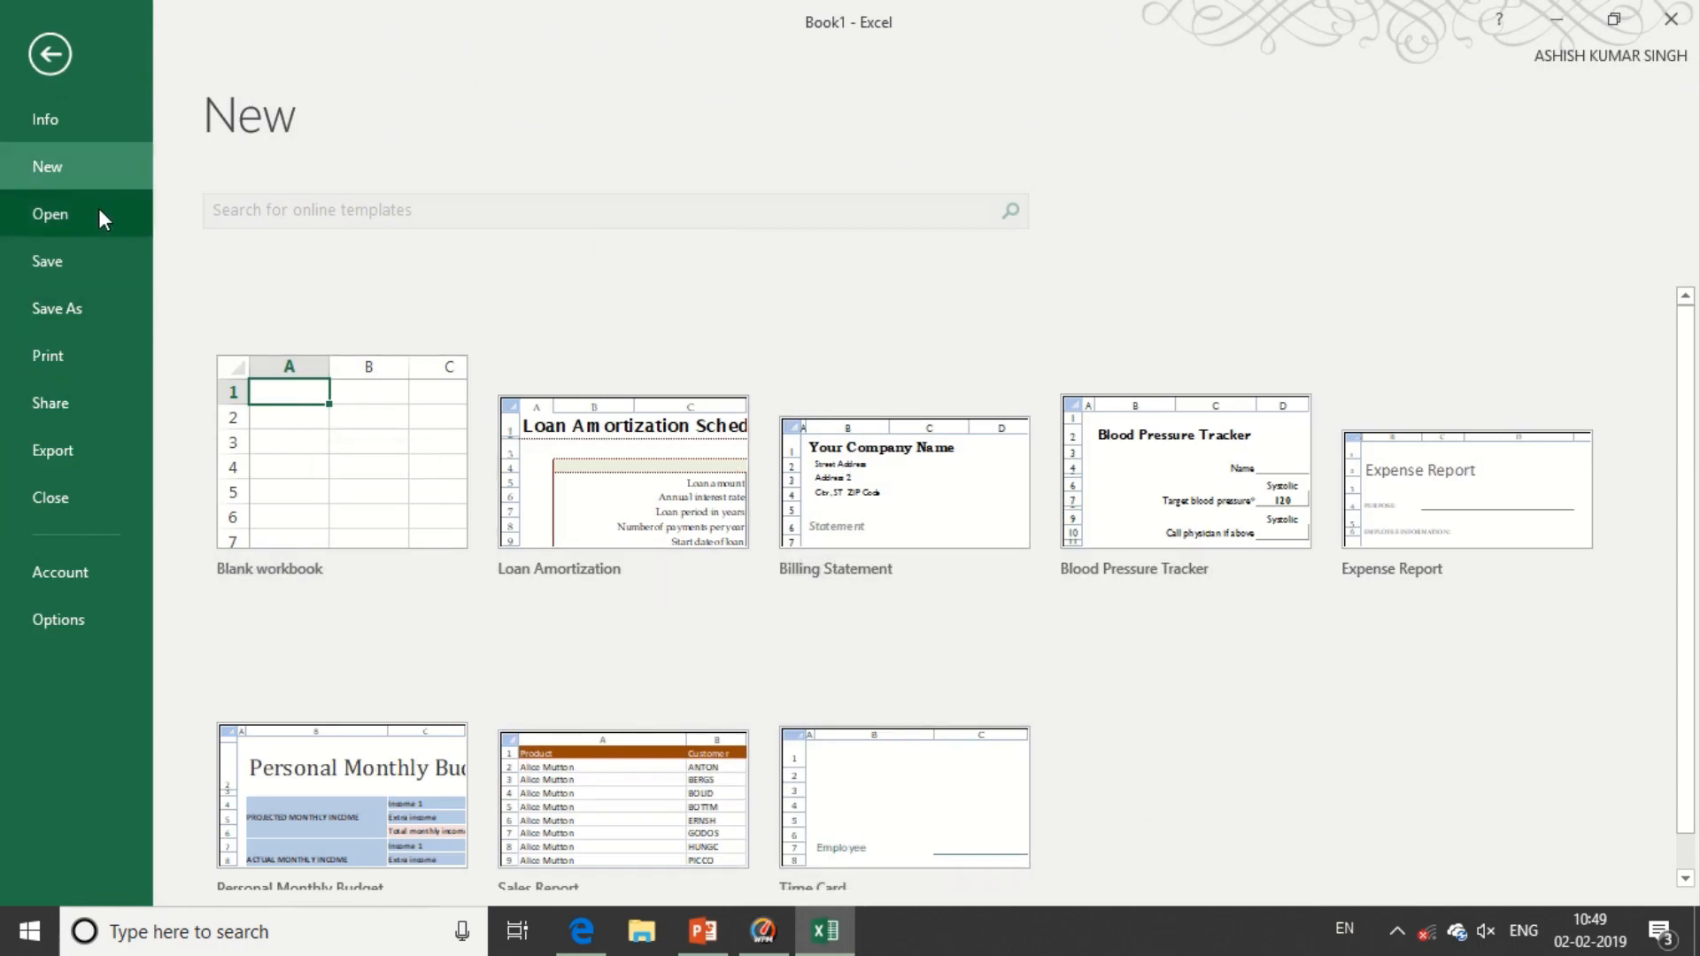
click(67, 214)
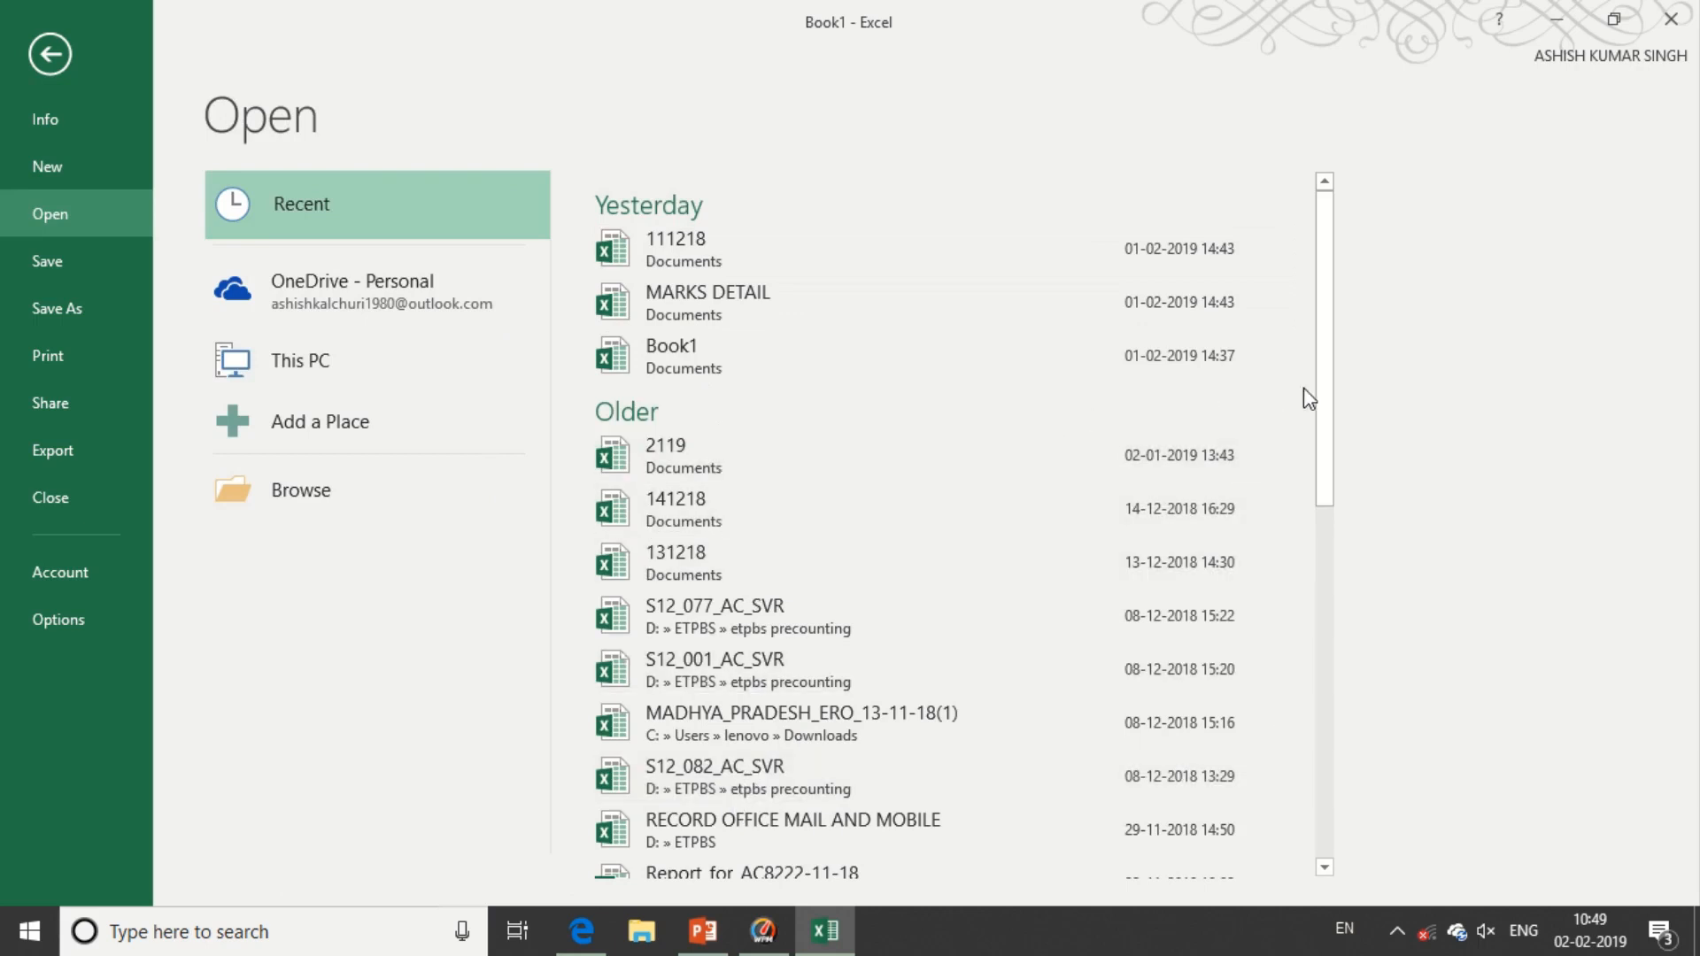
click(724, 616)
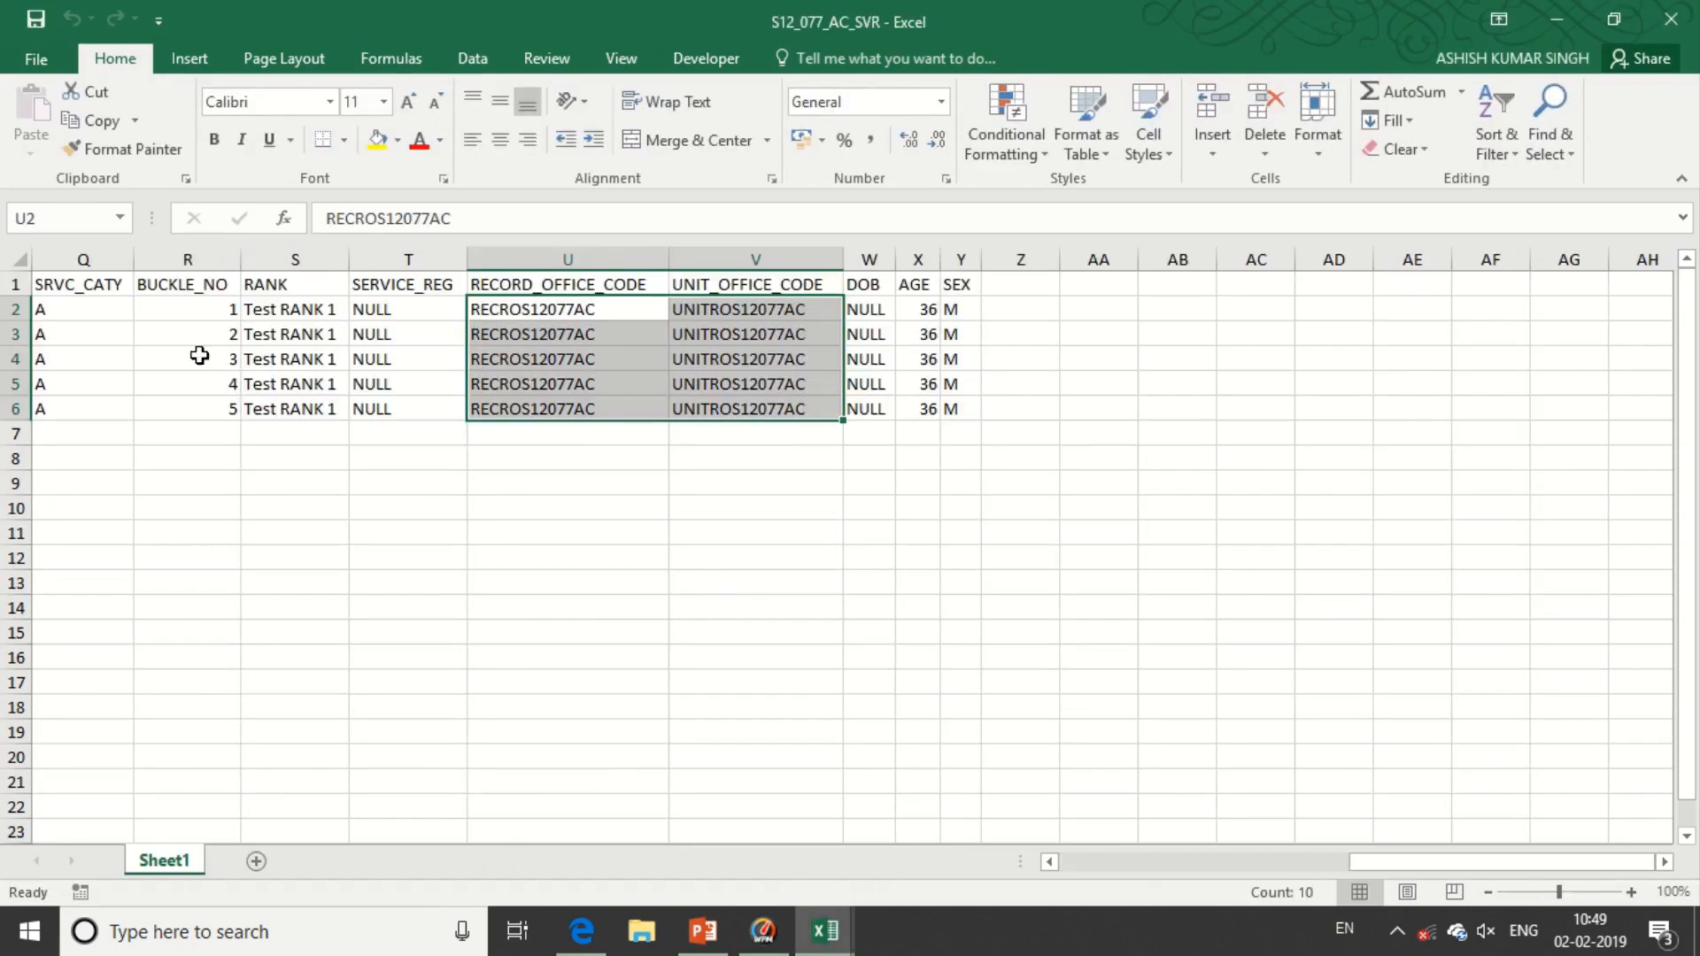
- Look through the recent workbooks and the Documents folder without opening a file, and close the S12_077_AC_SVR workbook
click(30, 53)
click(36, 213)
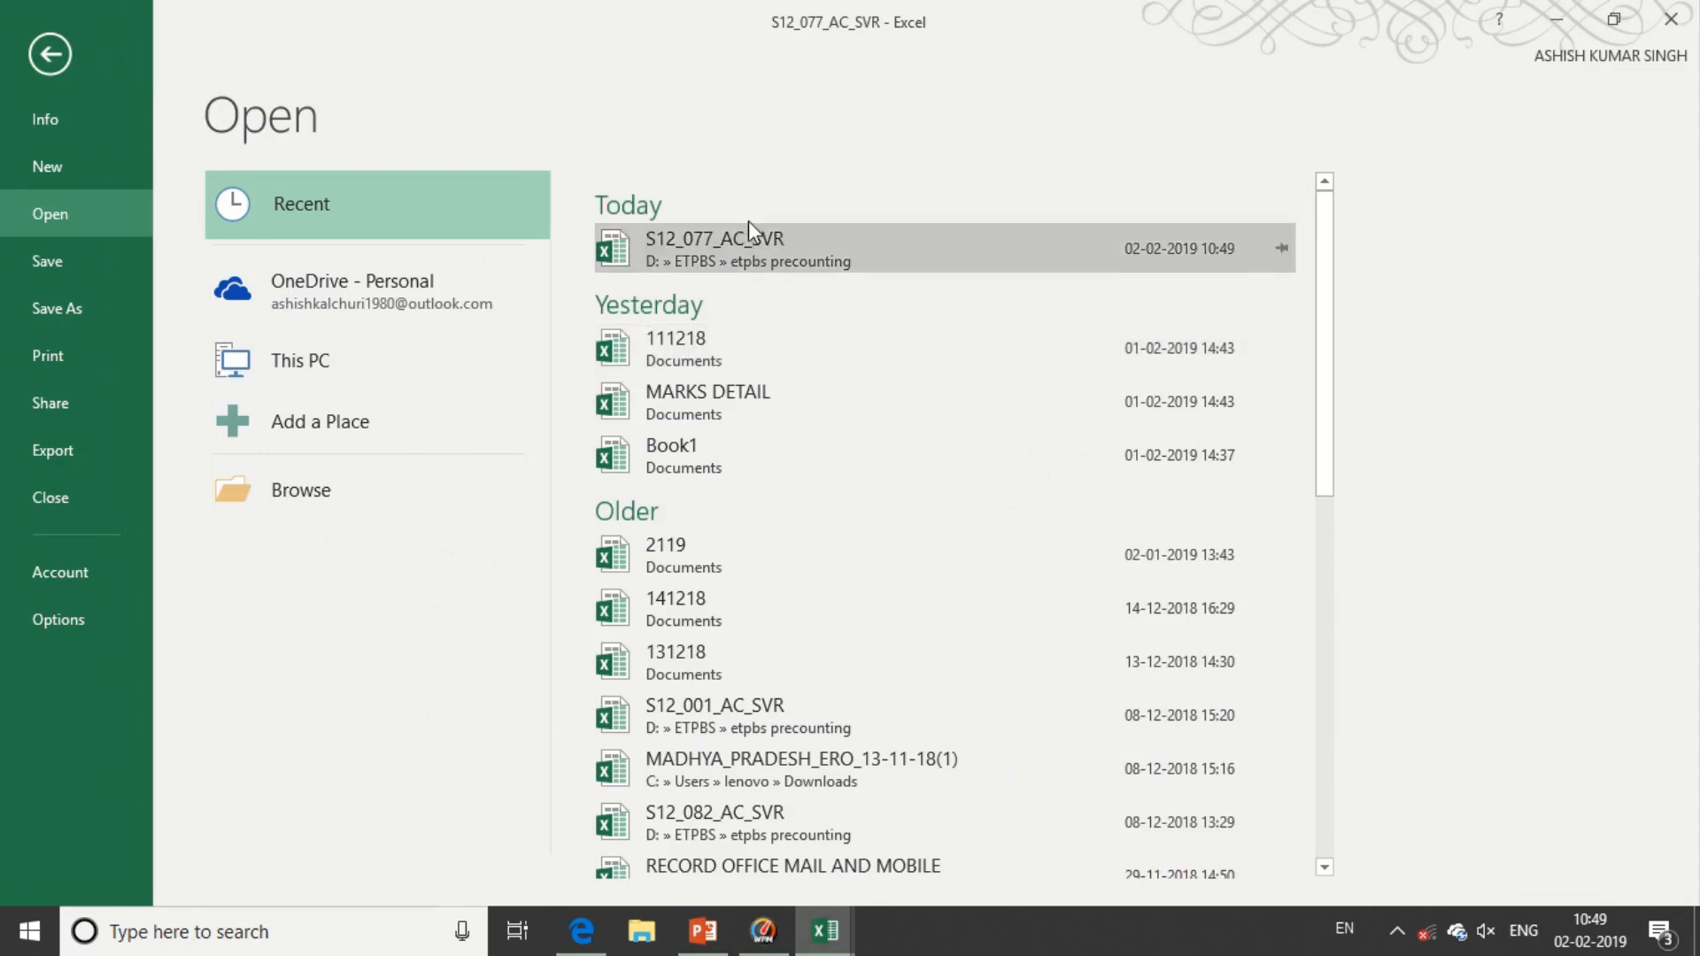
drag(1334, 442, 1328, 859)
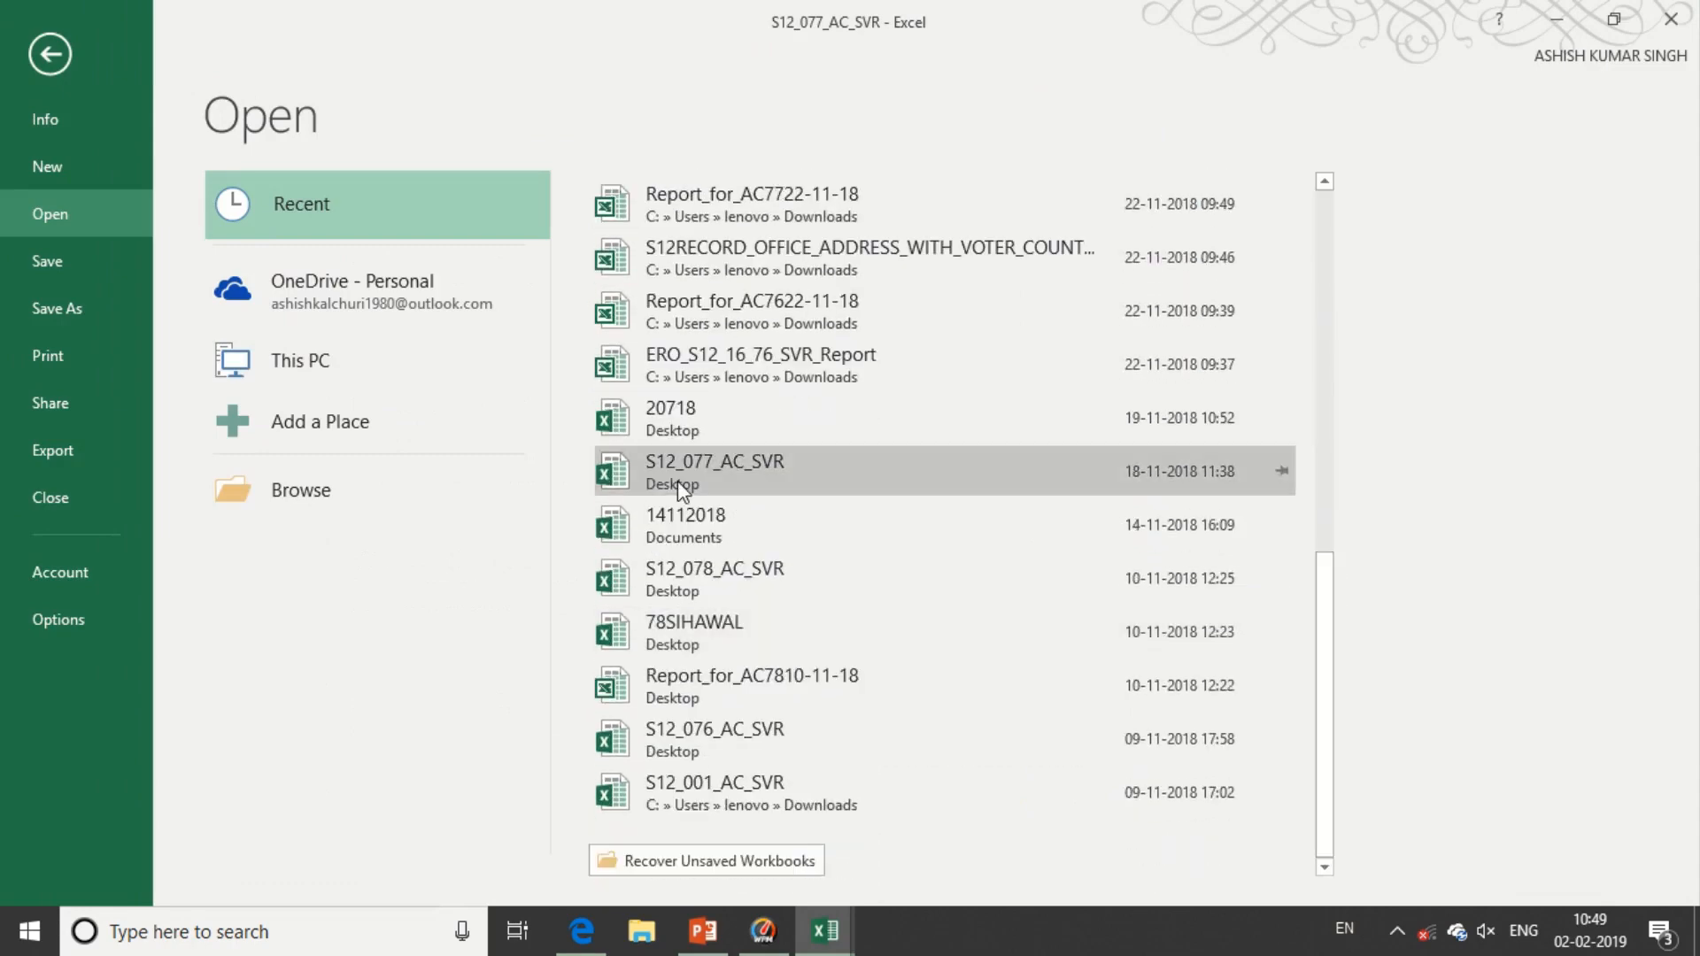
click(294, 496)
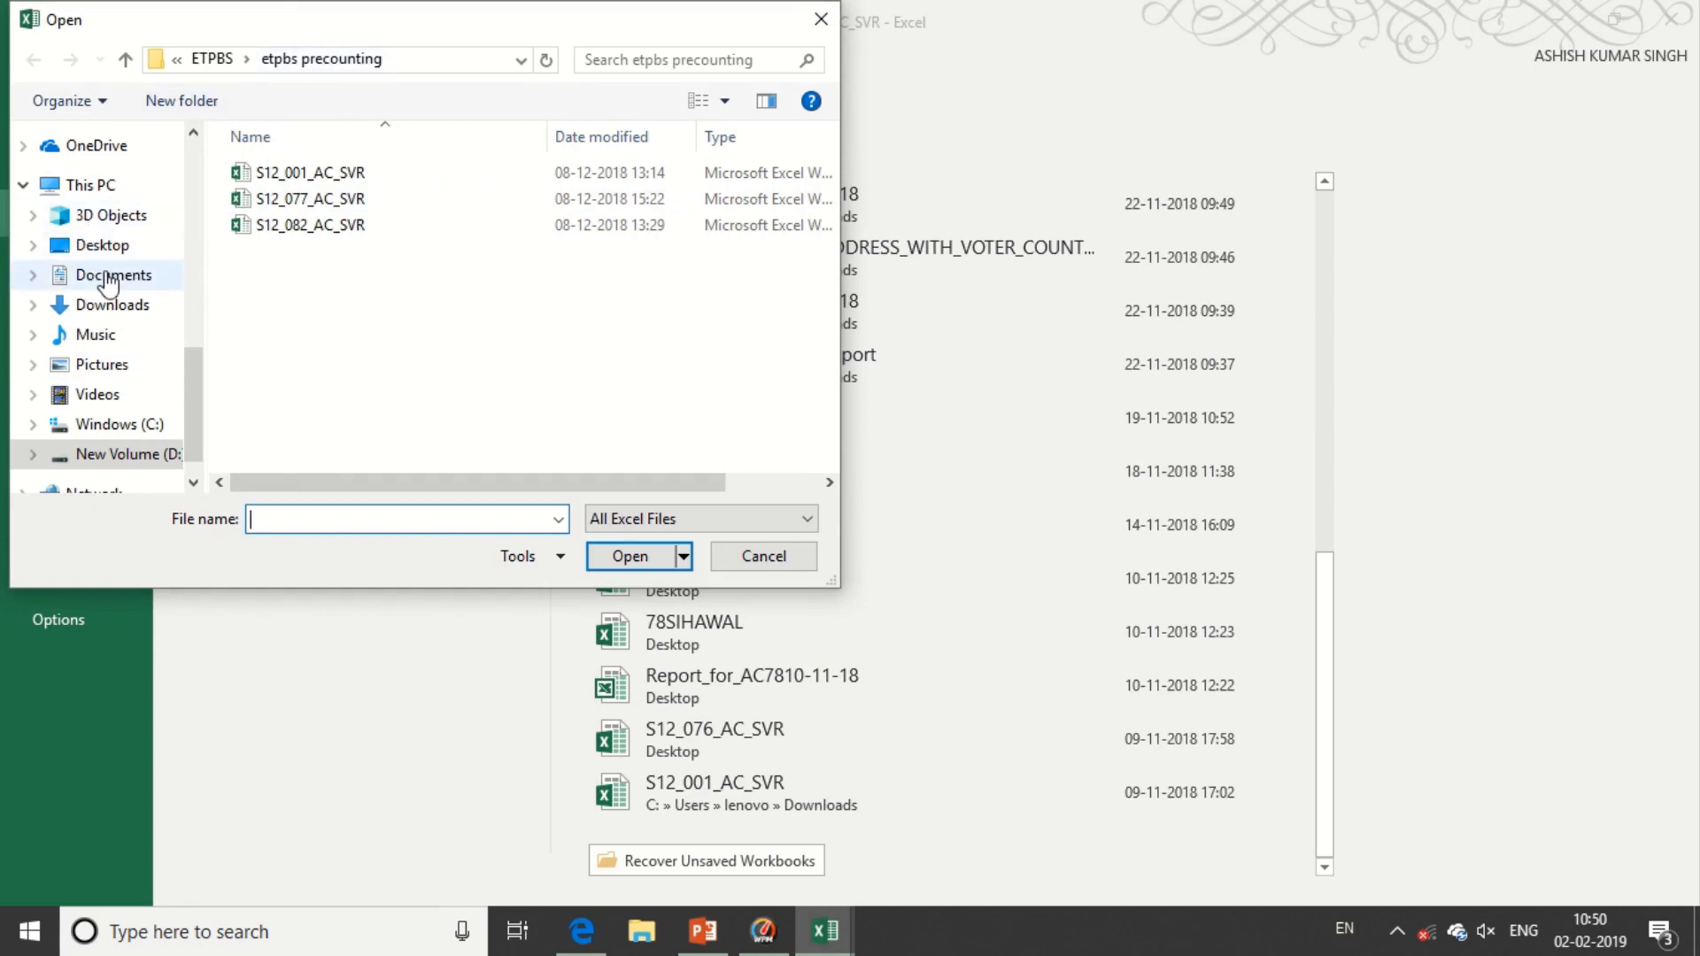
click(106, 276)
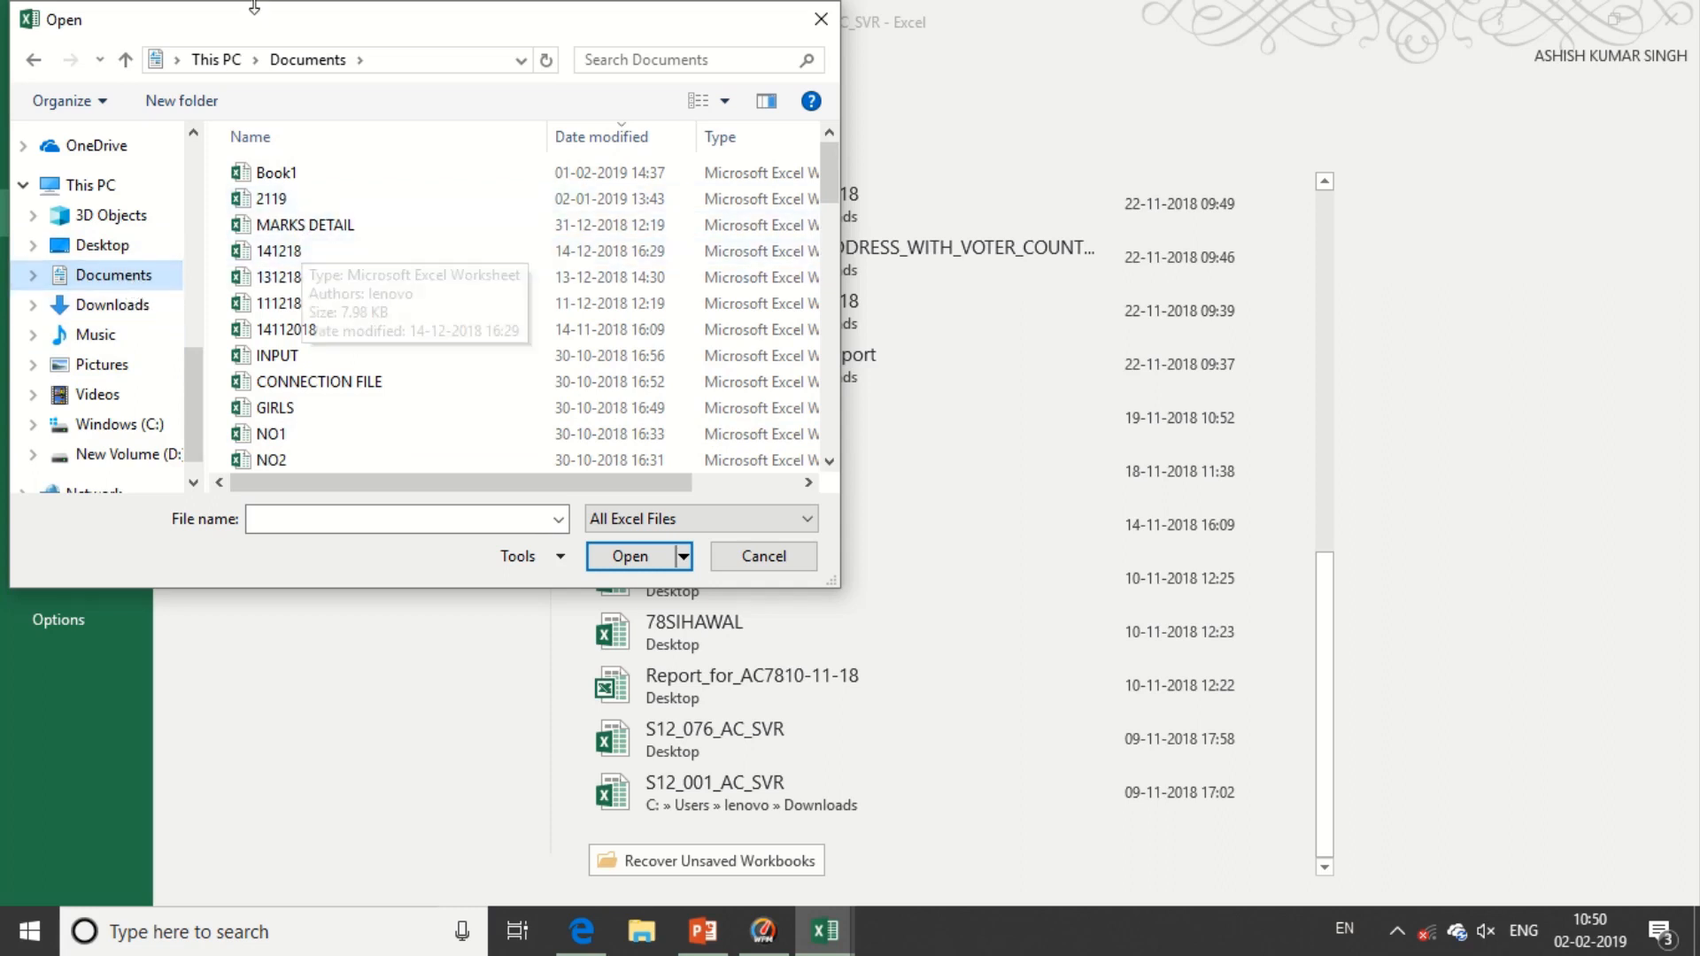
click(752, 553)
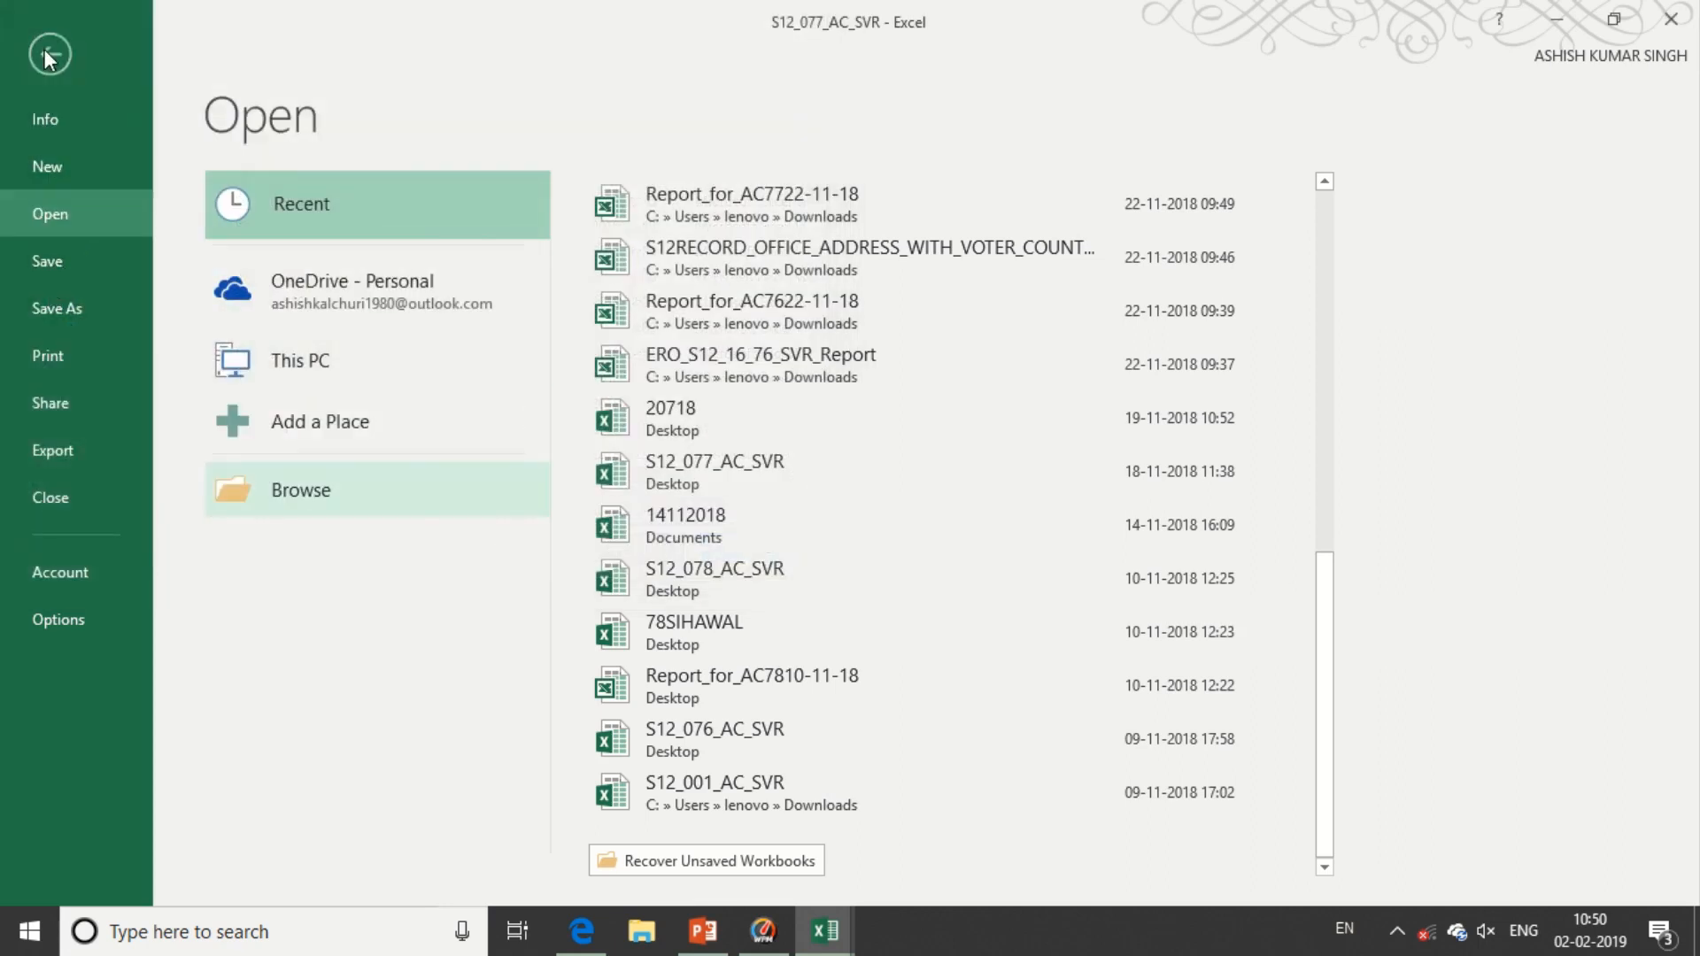
click(45, 496)
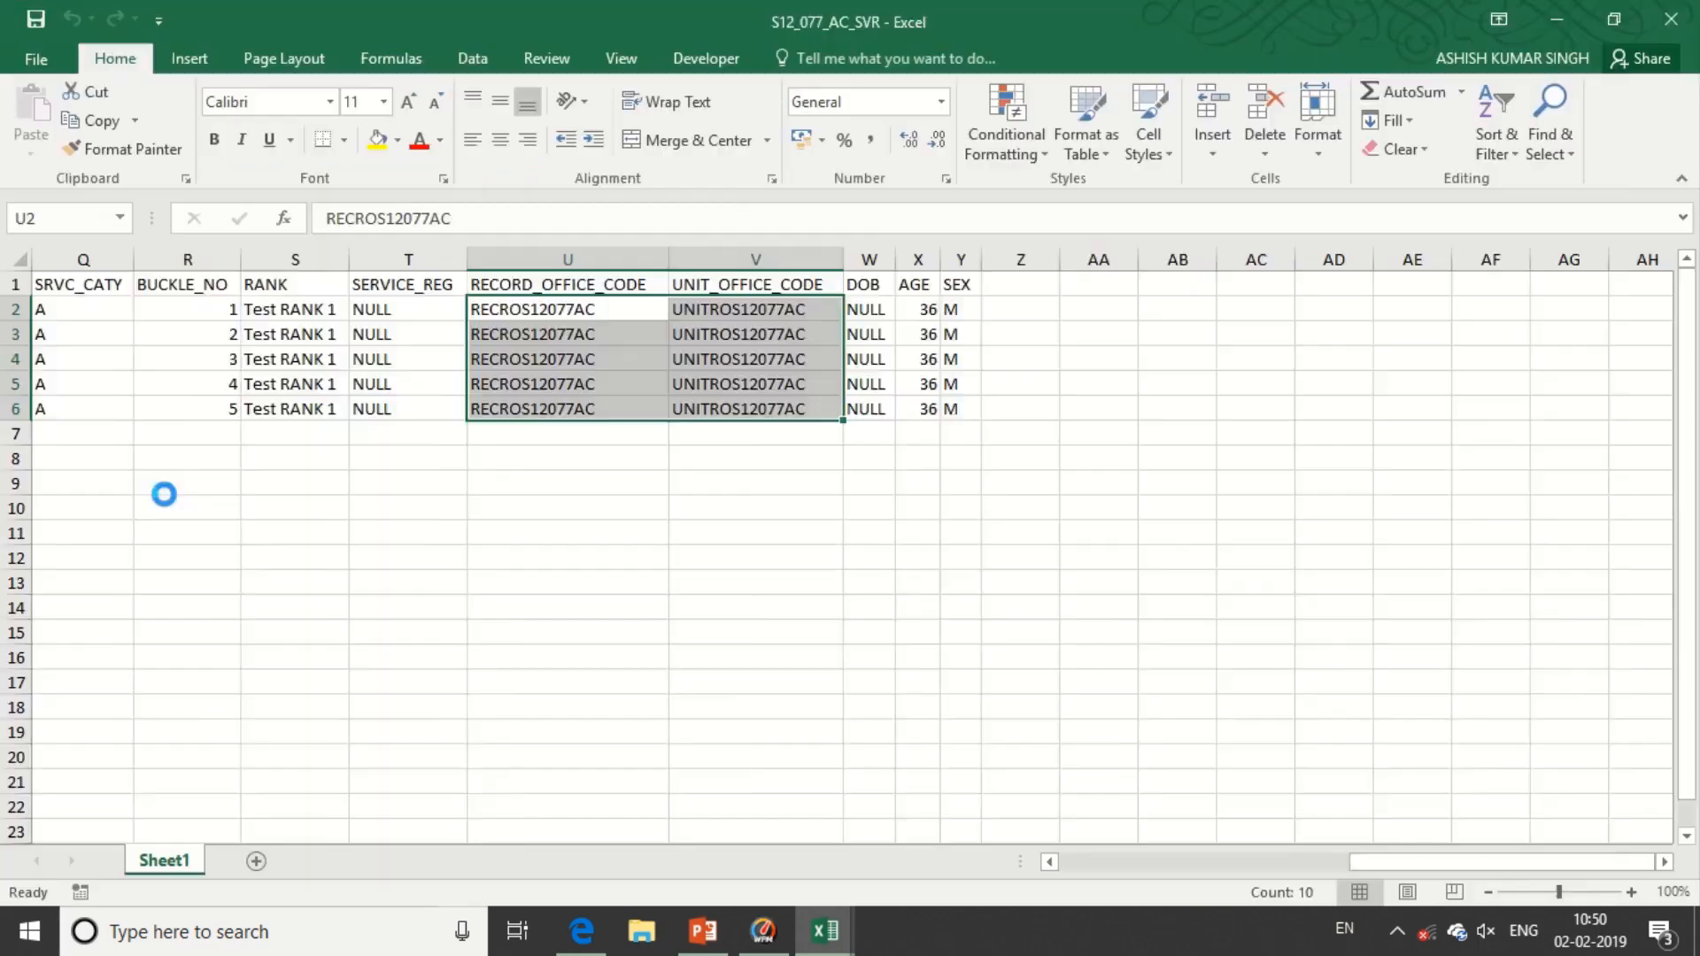
- Enter 12 in B1 and 13 in B2 and extend the number series down to B14
click(146, 289)
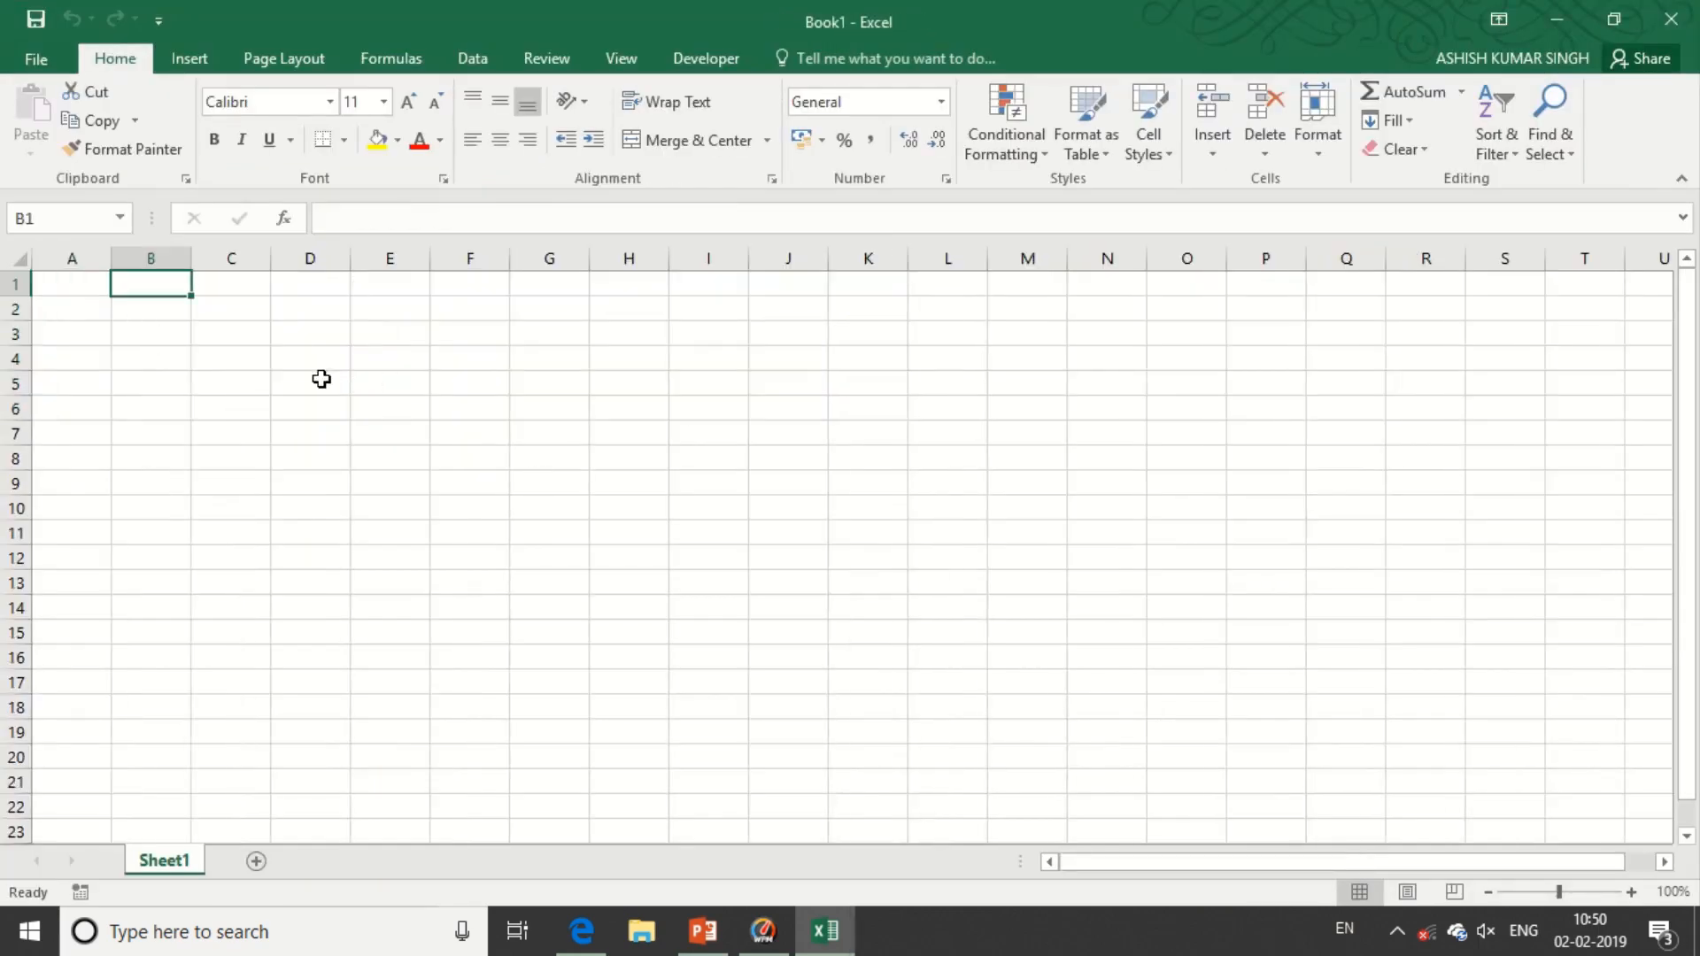
text(12)
key(Return)
text(13)
key(Tab)
drag(144, 278, 158, 315)
drag(189, 321, 195, 617)
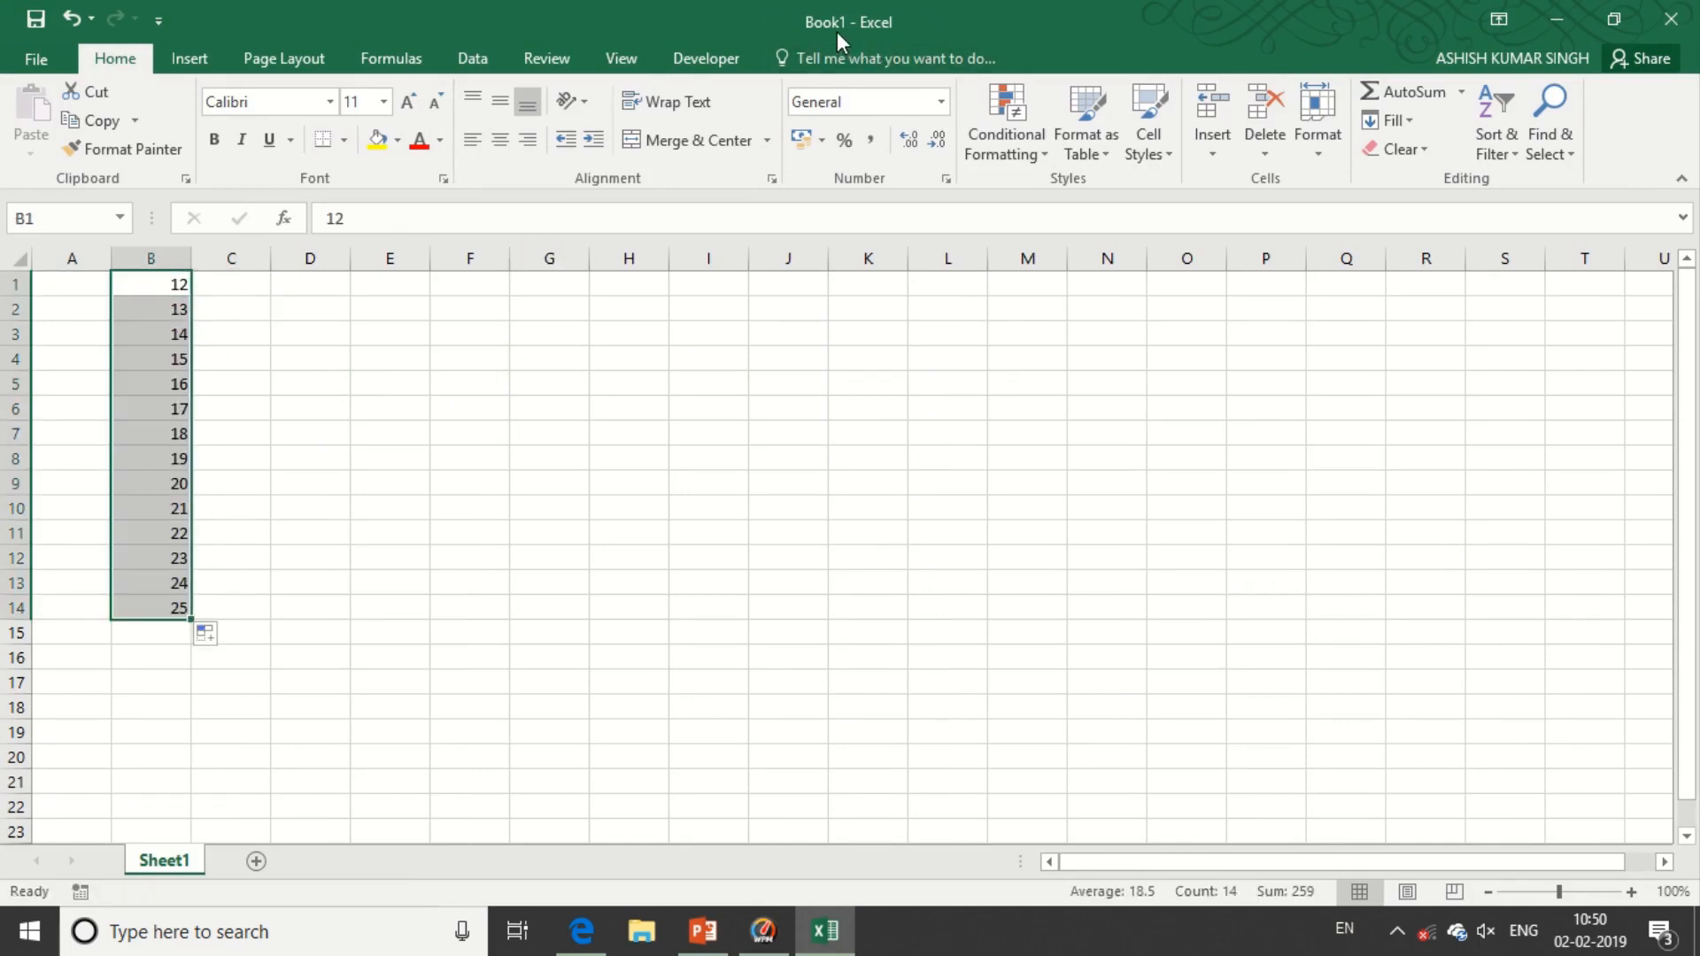
- Save the workbook as Book1 in the Documents folder, replacing the existing file of that name
click(34, 60)
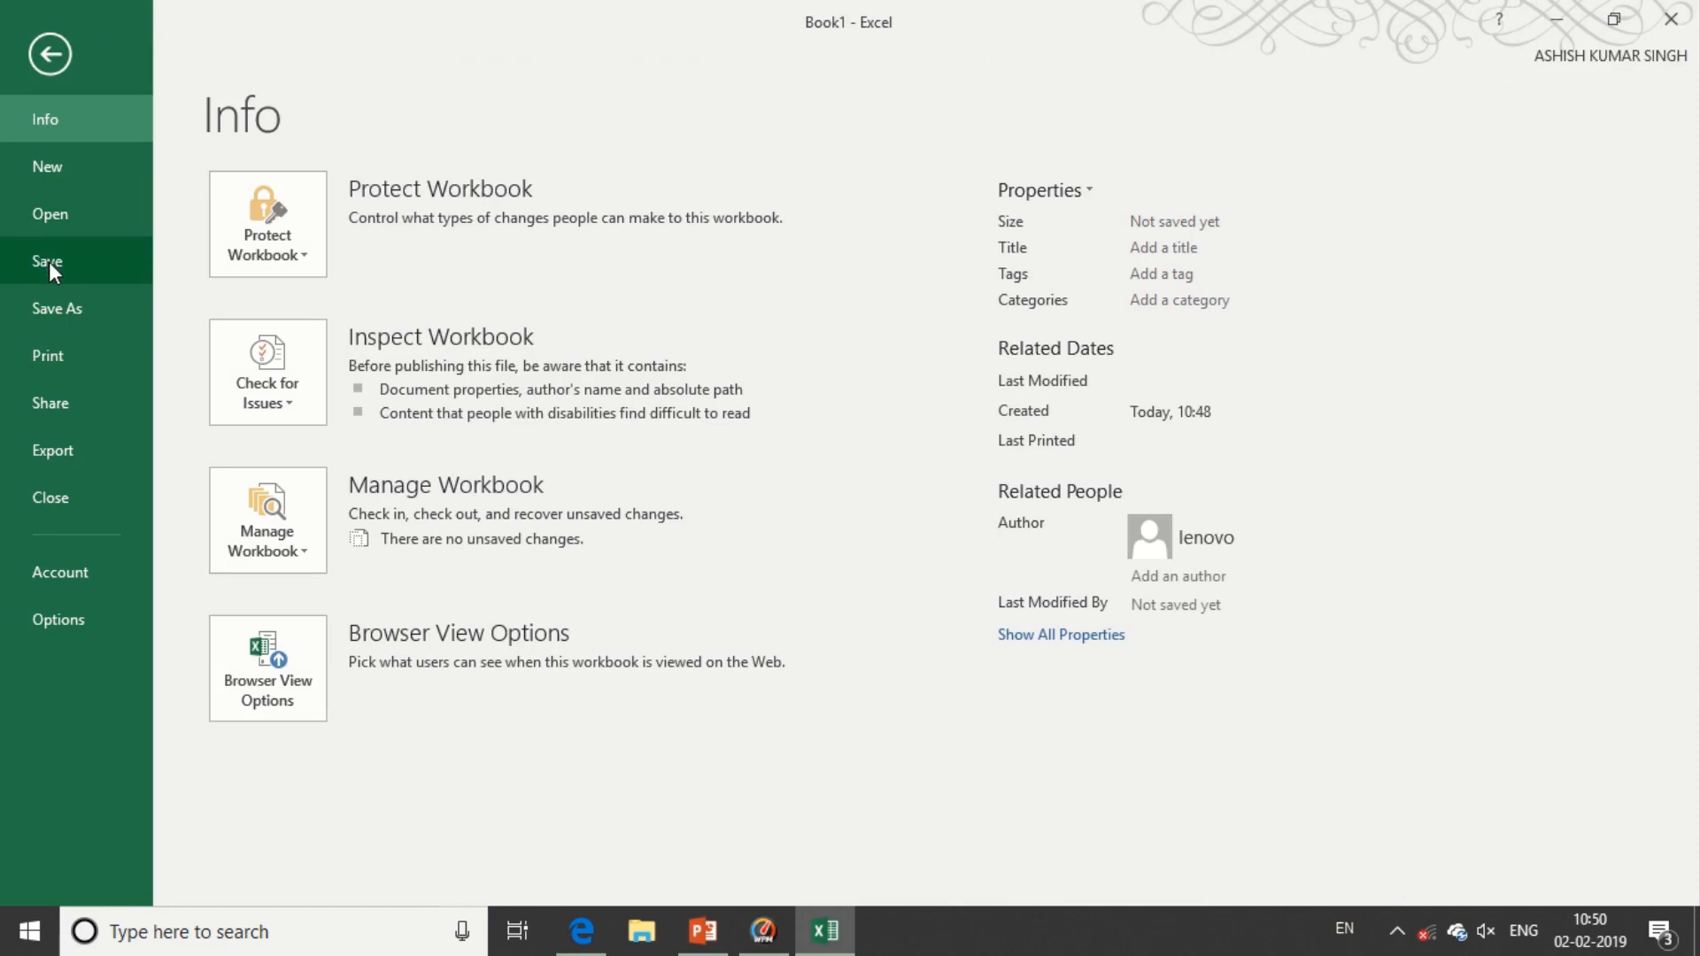
click(50, 262)
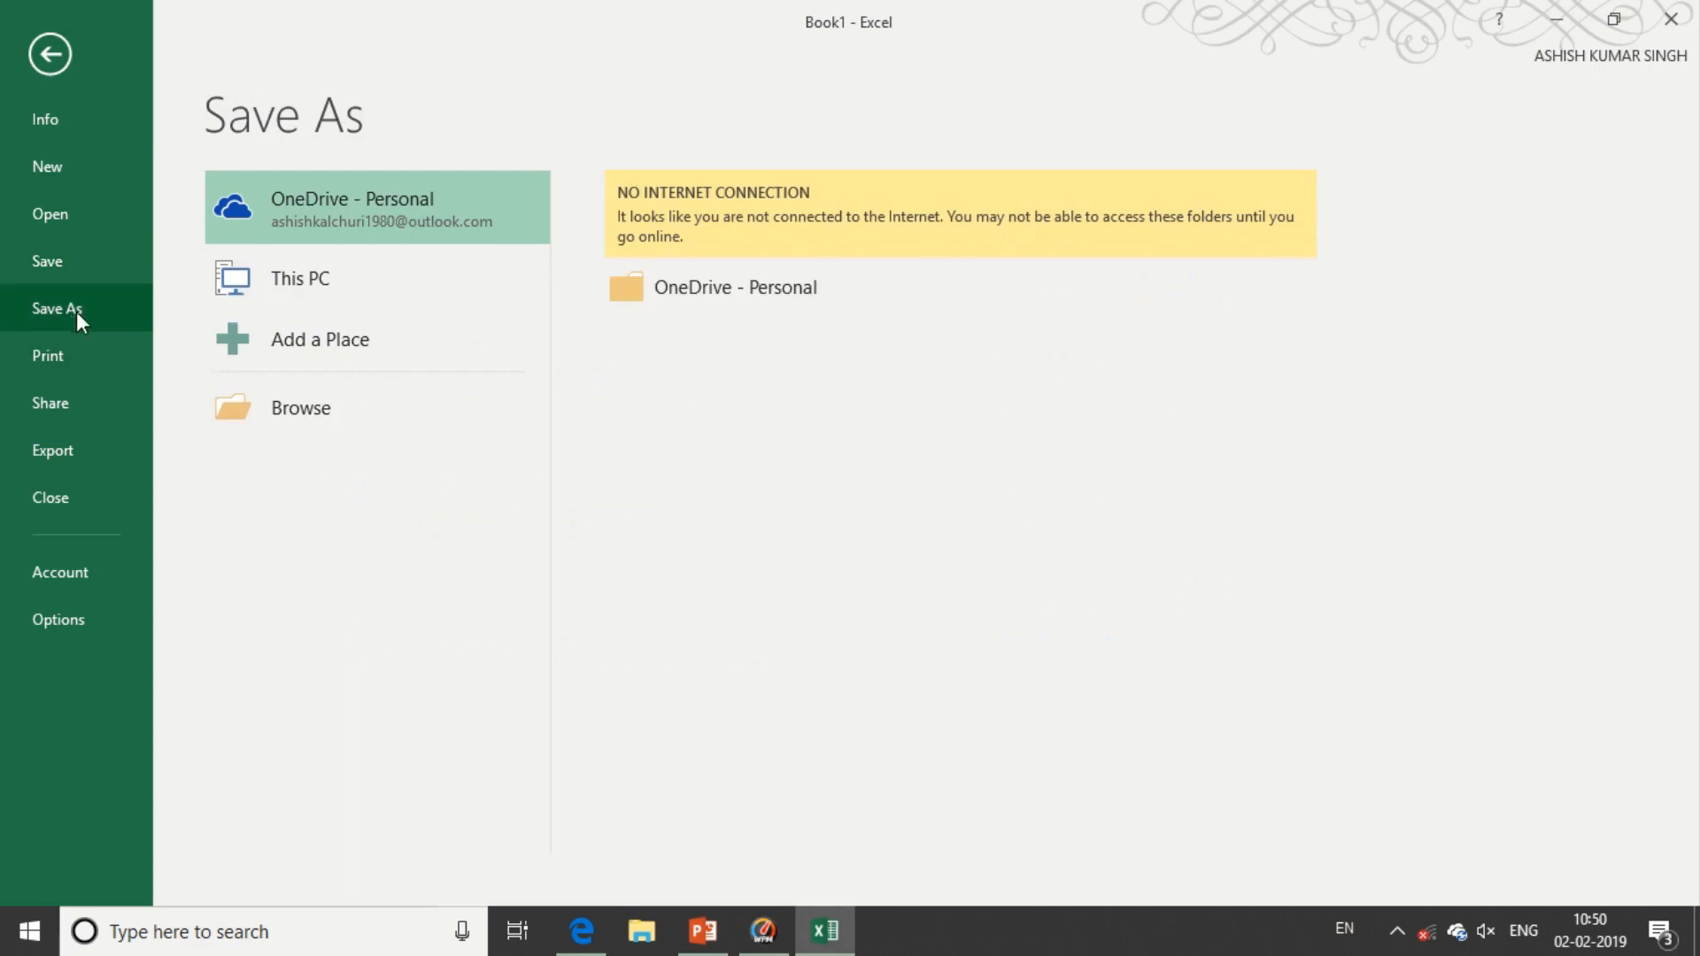
click(266, 407)
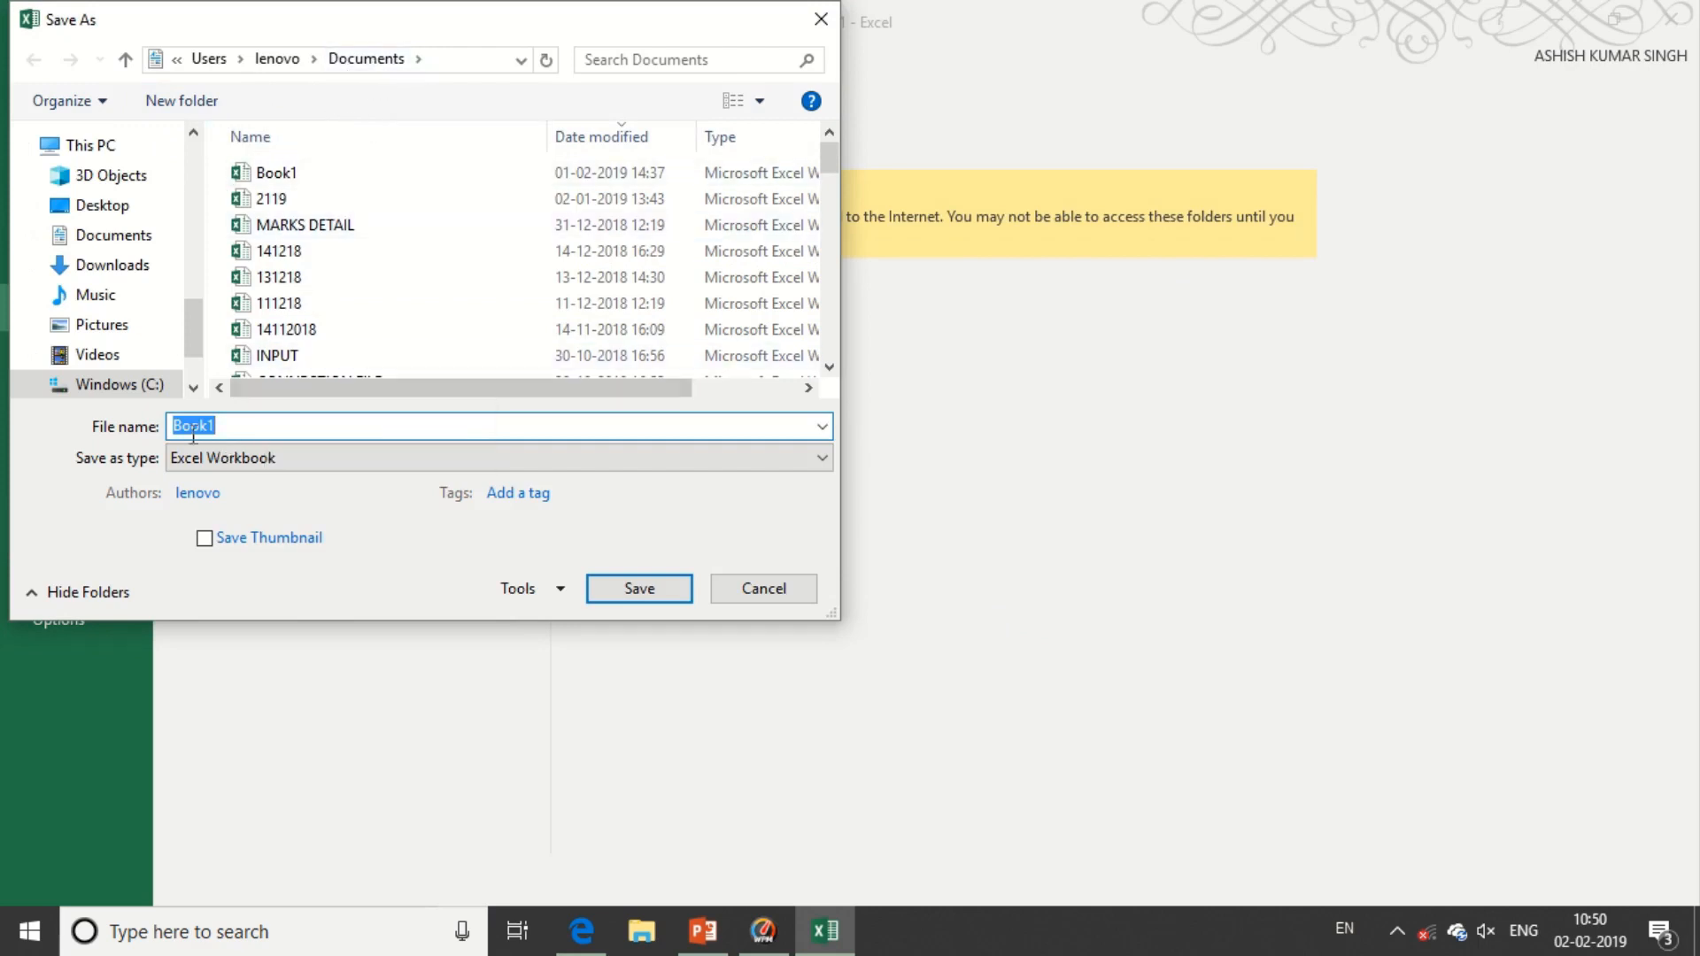
click(637, 589)
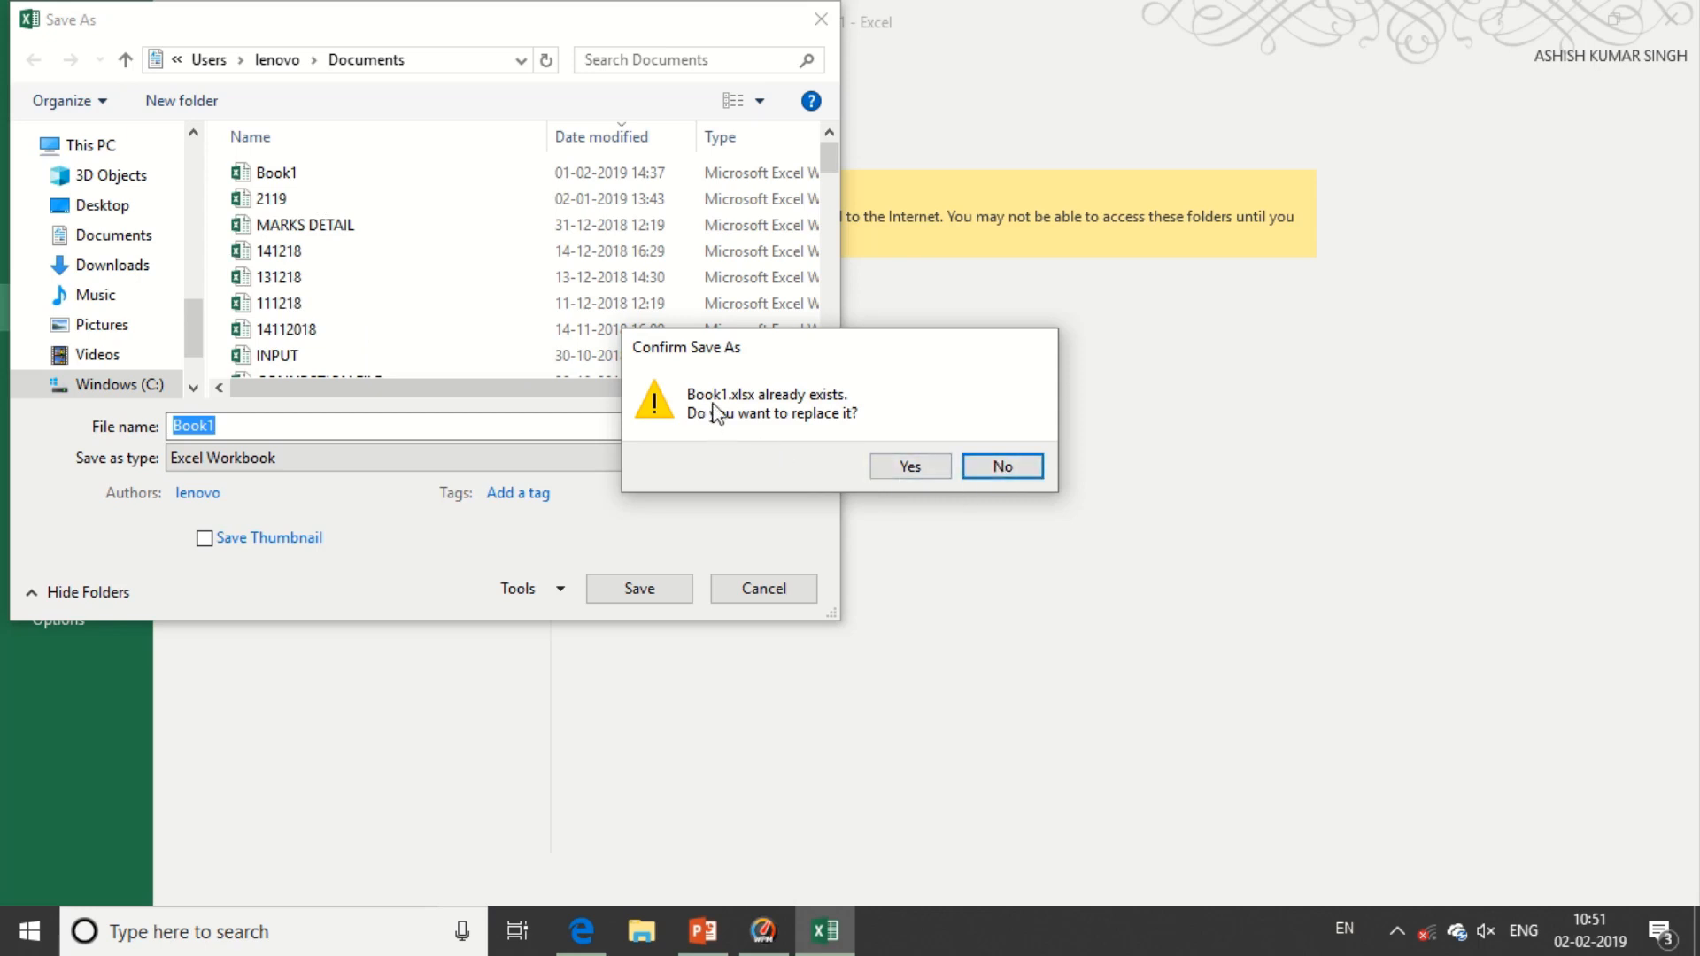
click(901, 469)
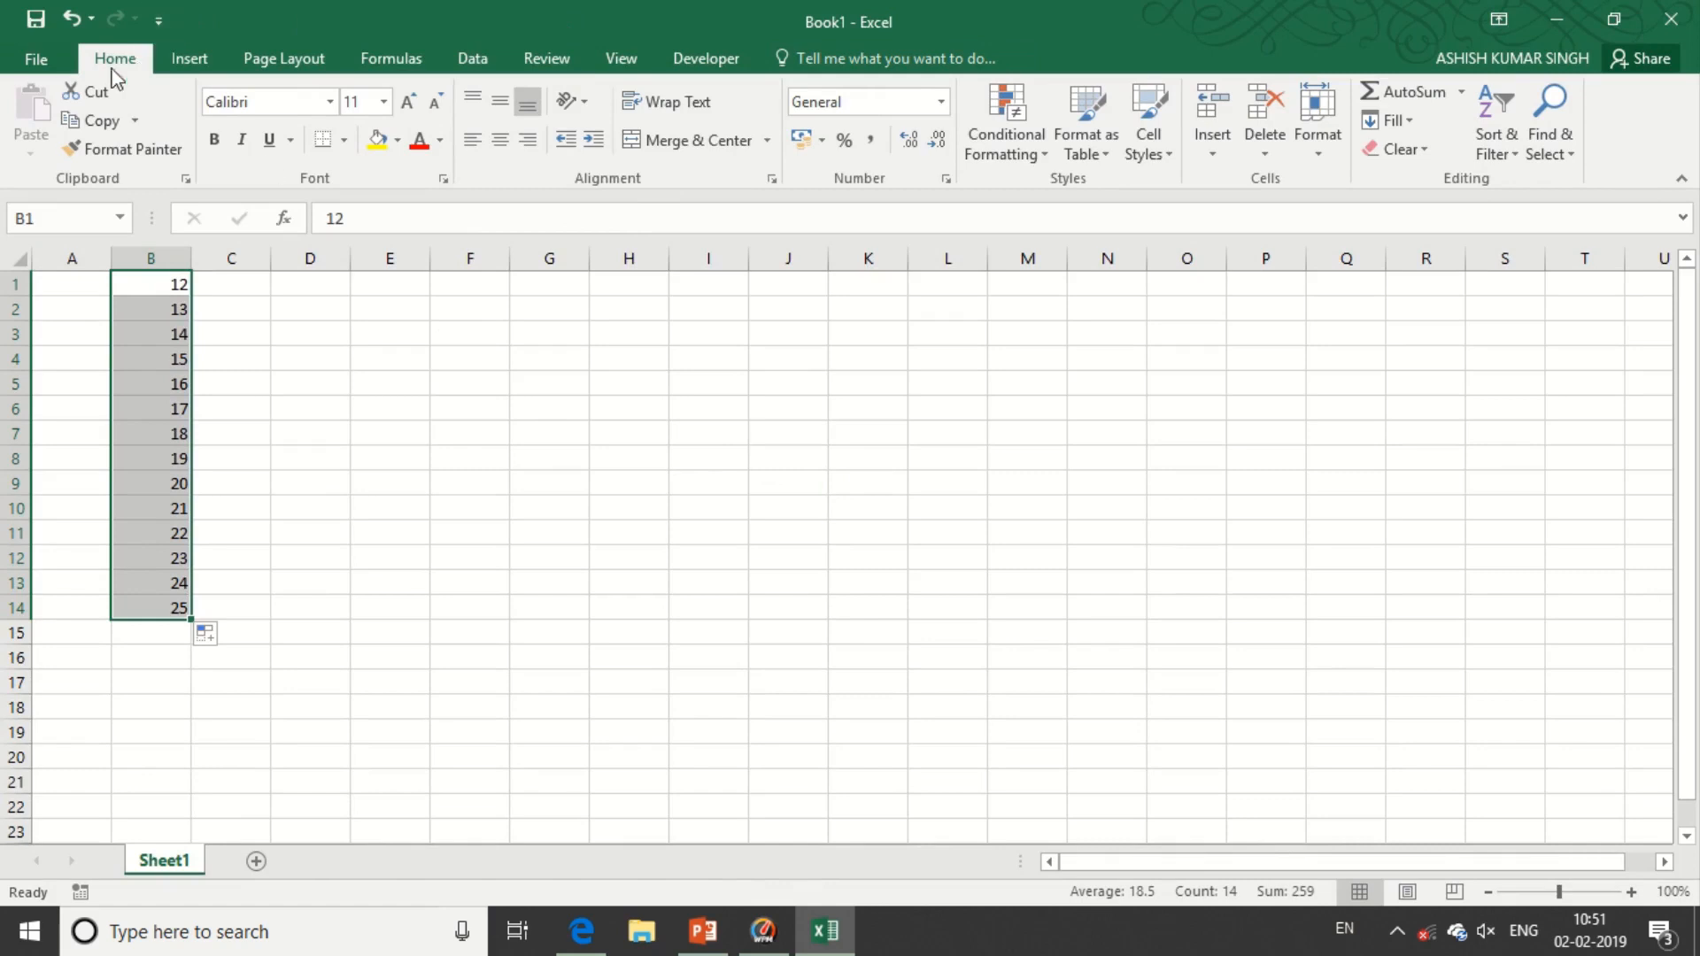
- Enter 23 in D2 and D3 and extend the value down to D10
click(311, 310)
text(23)
key(Return)
text(23)
key(Return)
drag(316, 313, 337, 521)
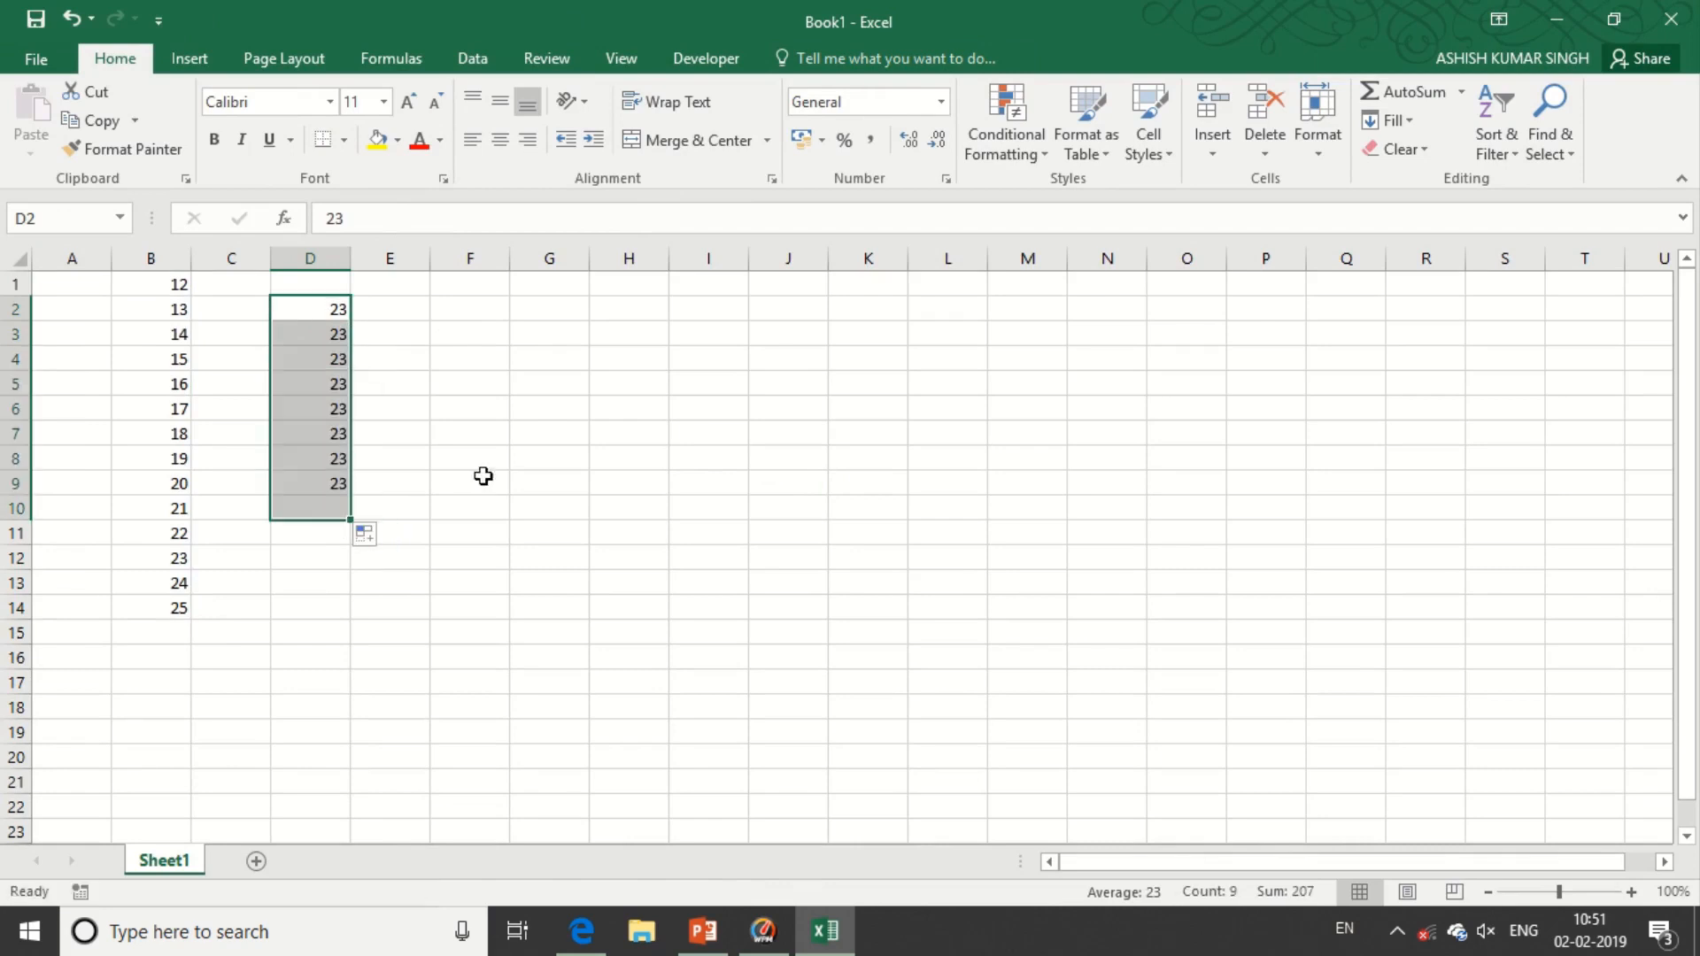
- Highlight the range D2:D10 with a yellow fill color
drag(479, 420, 509, 433)
drag(313, 311, 320, 495)
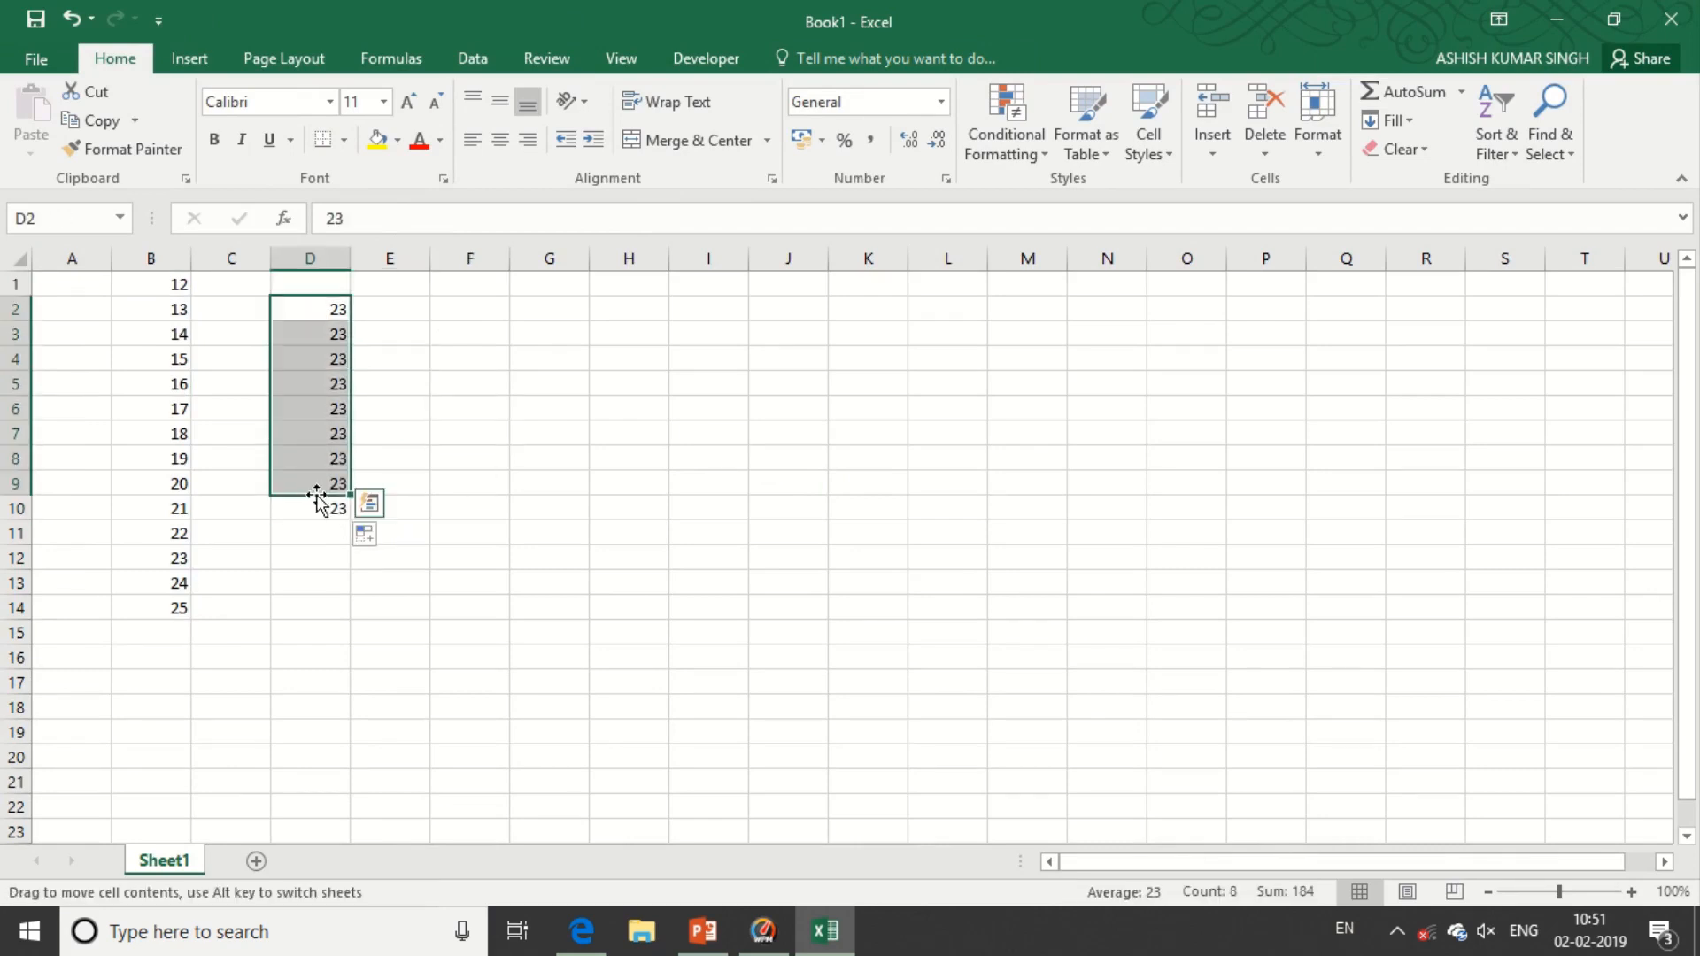
click(472, 410)
drag(334, 310, 327, 510)
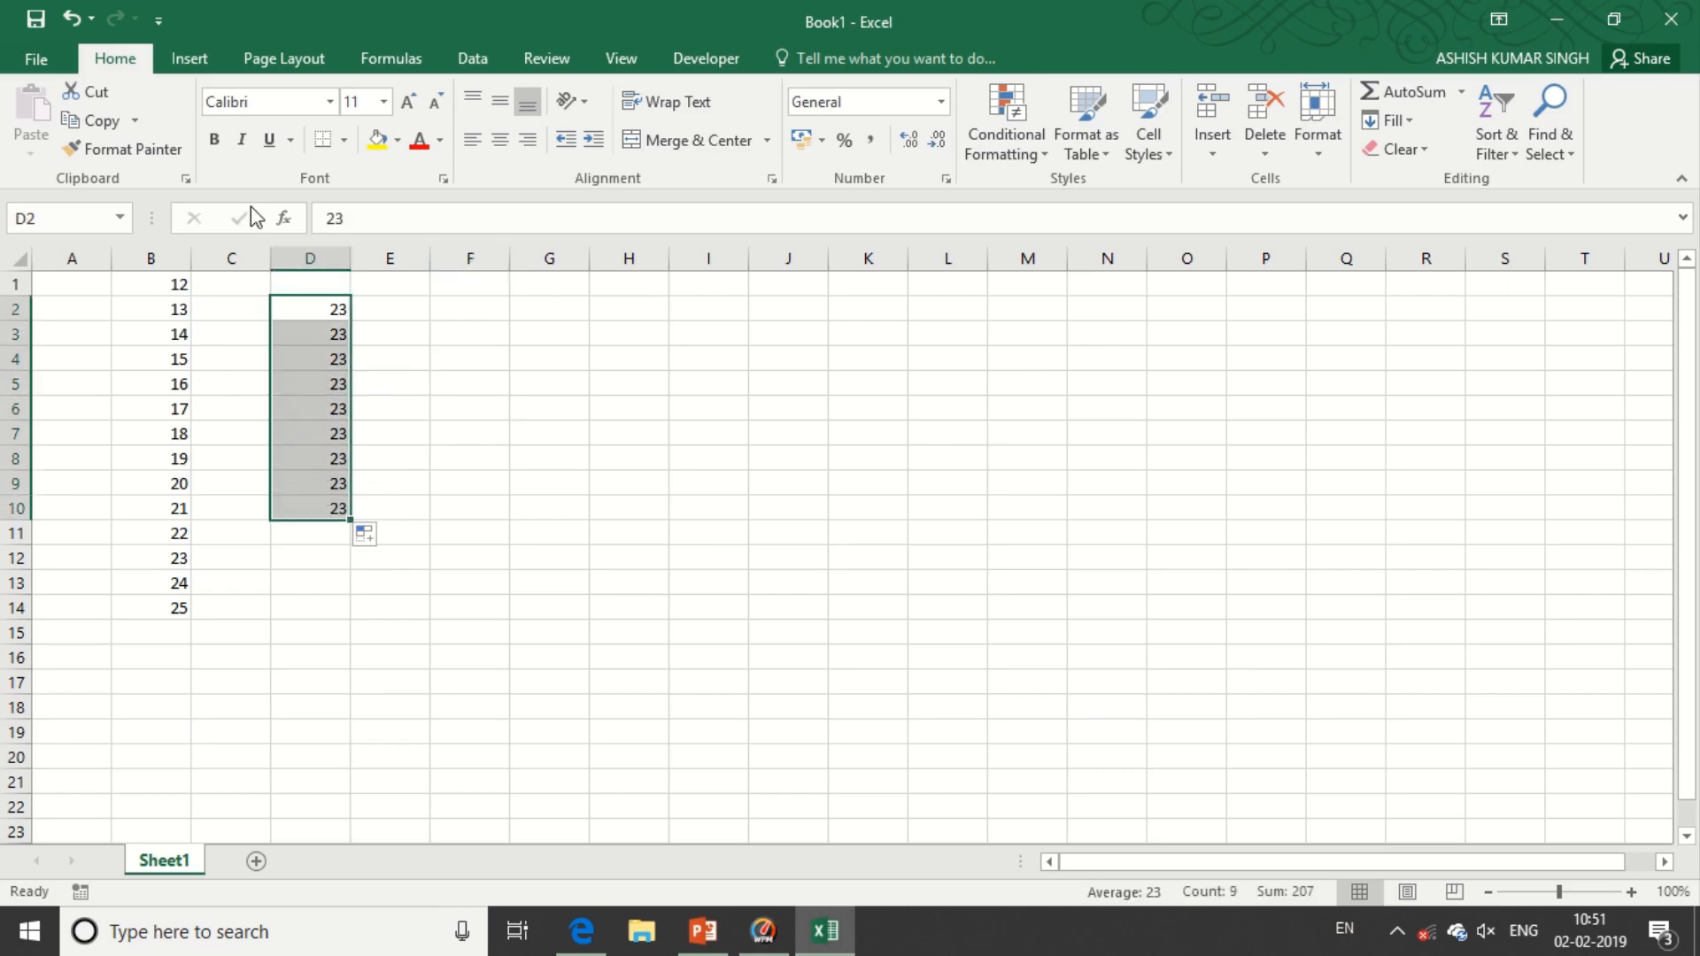
click(378, 139)
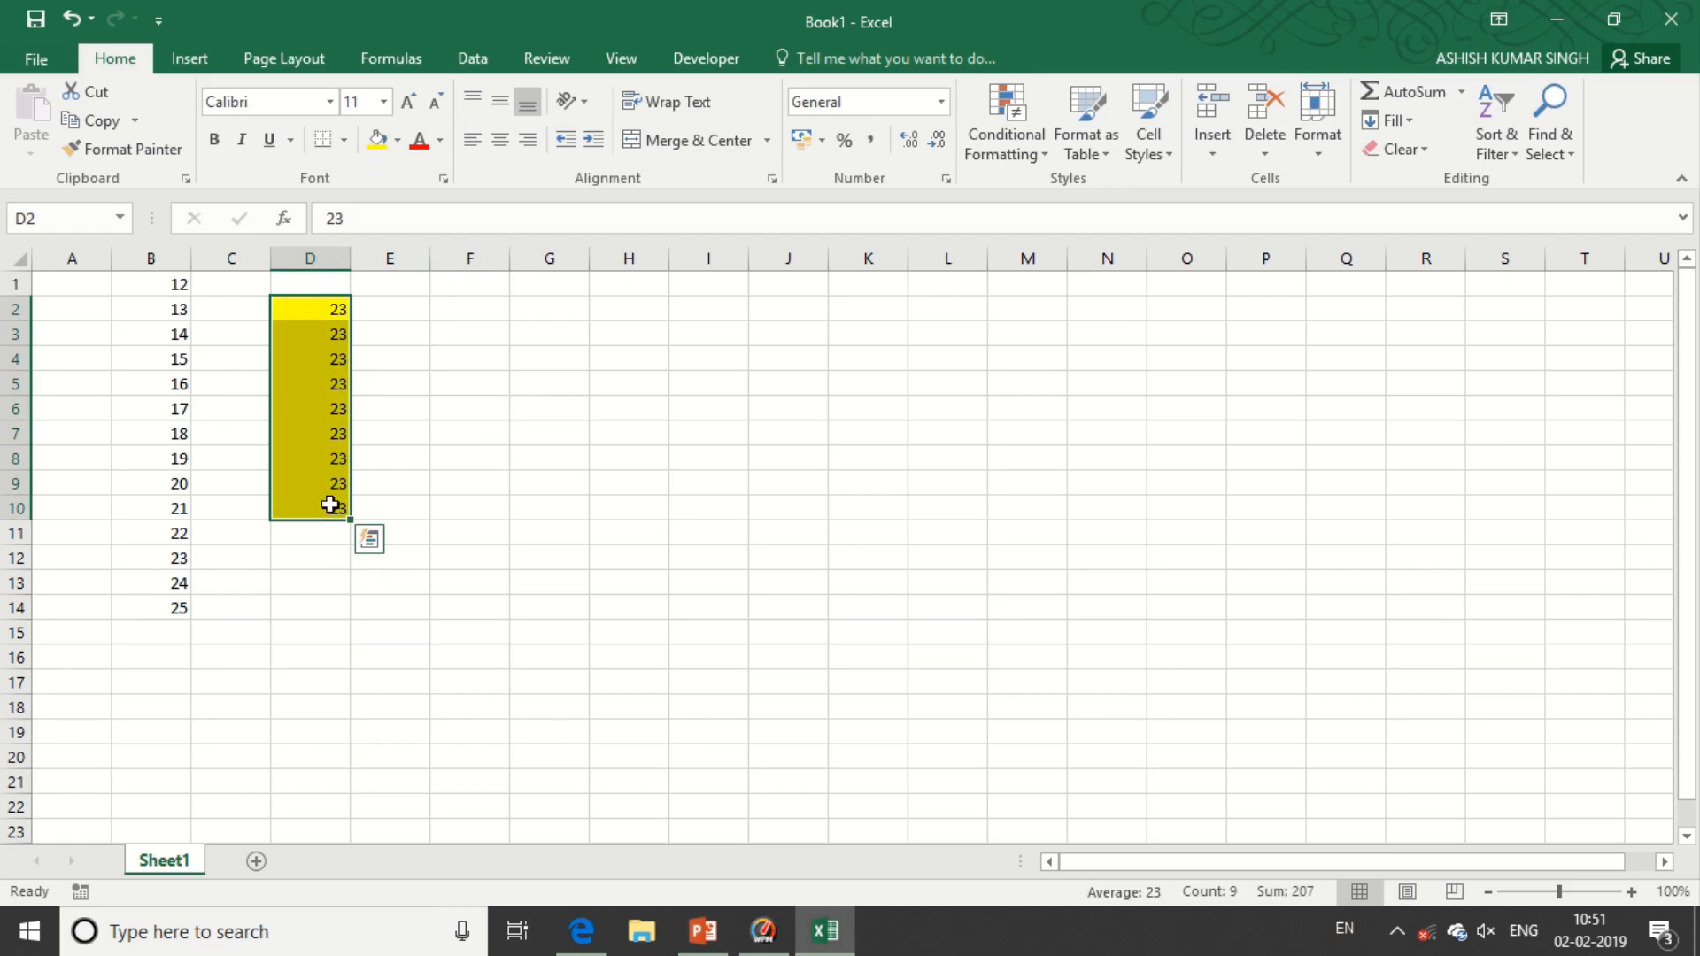
- Save a copy of the workbook under the new name Book12 in the Documents folder
click(40, 64)
key(Escape)
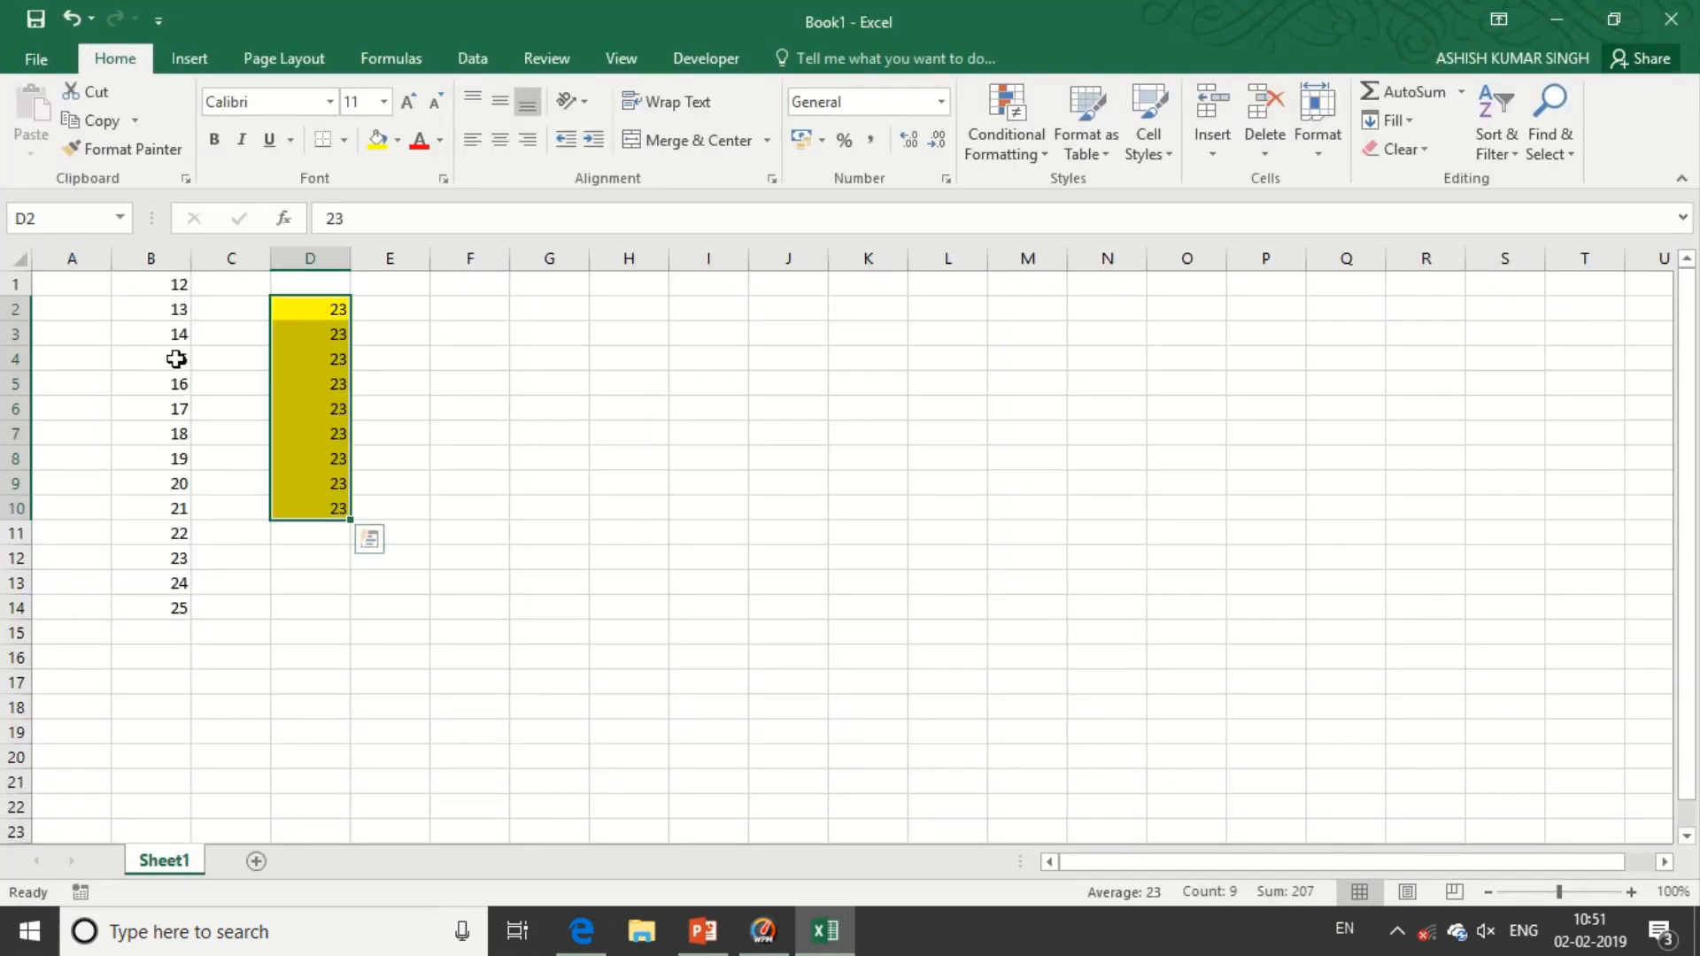
mouse_move(660, 7)
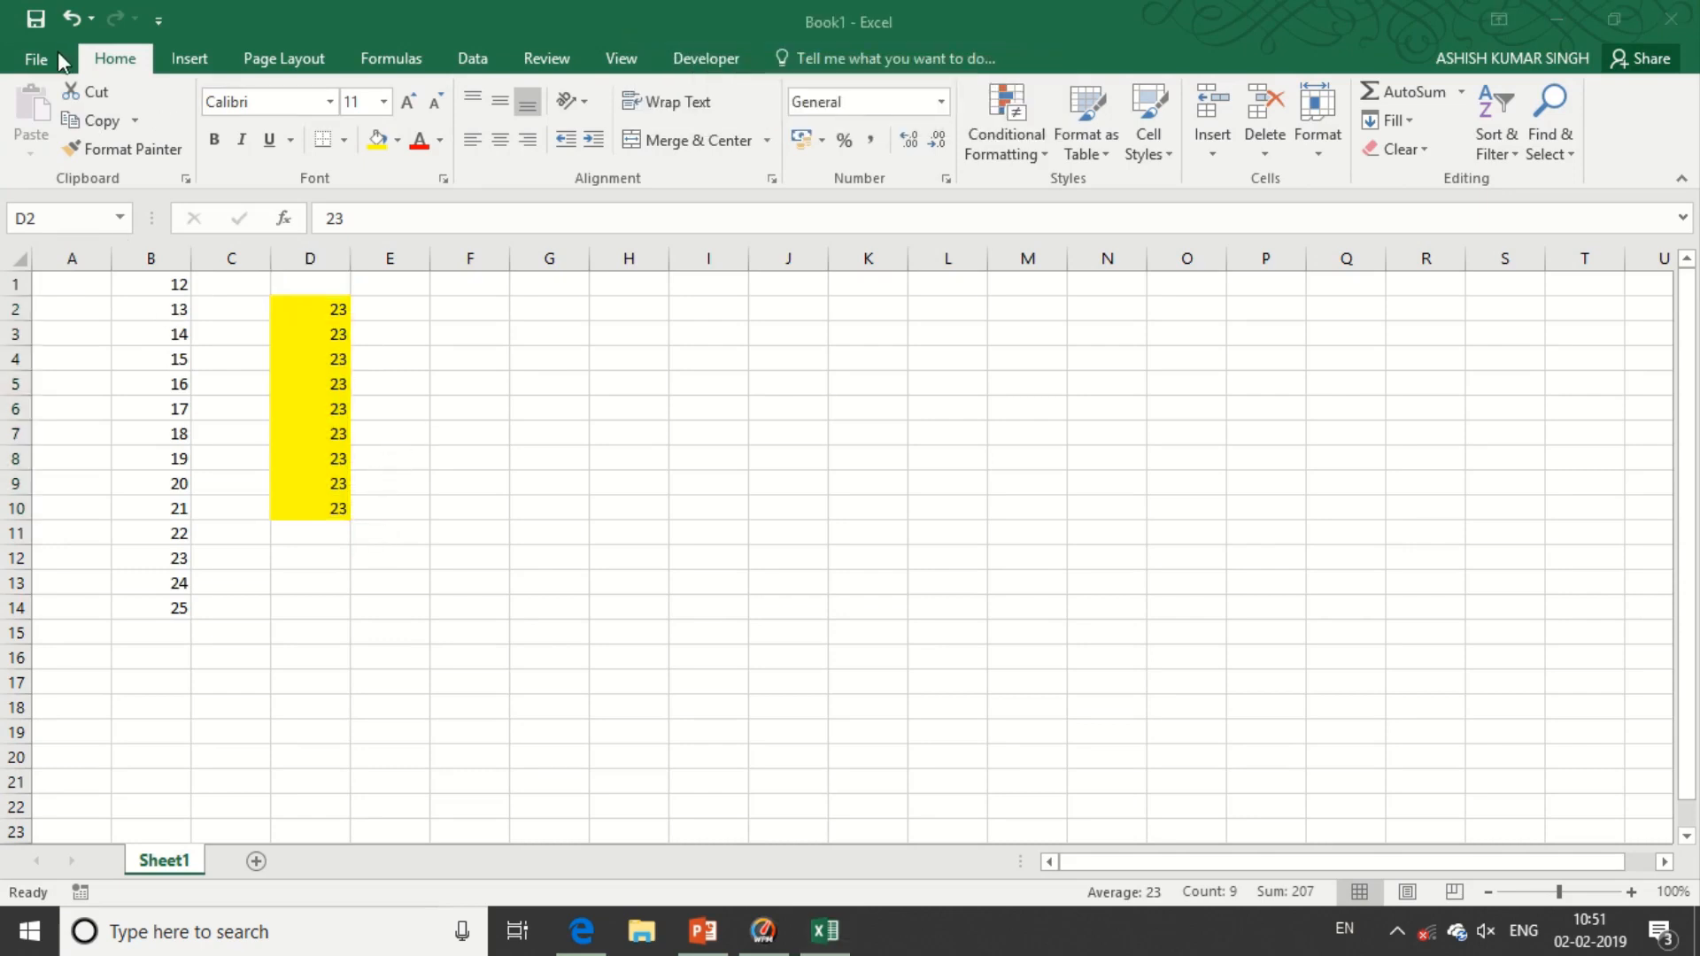
click(37, 61)
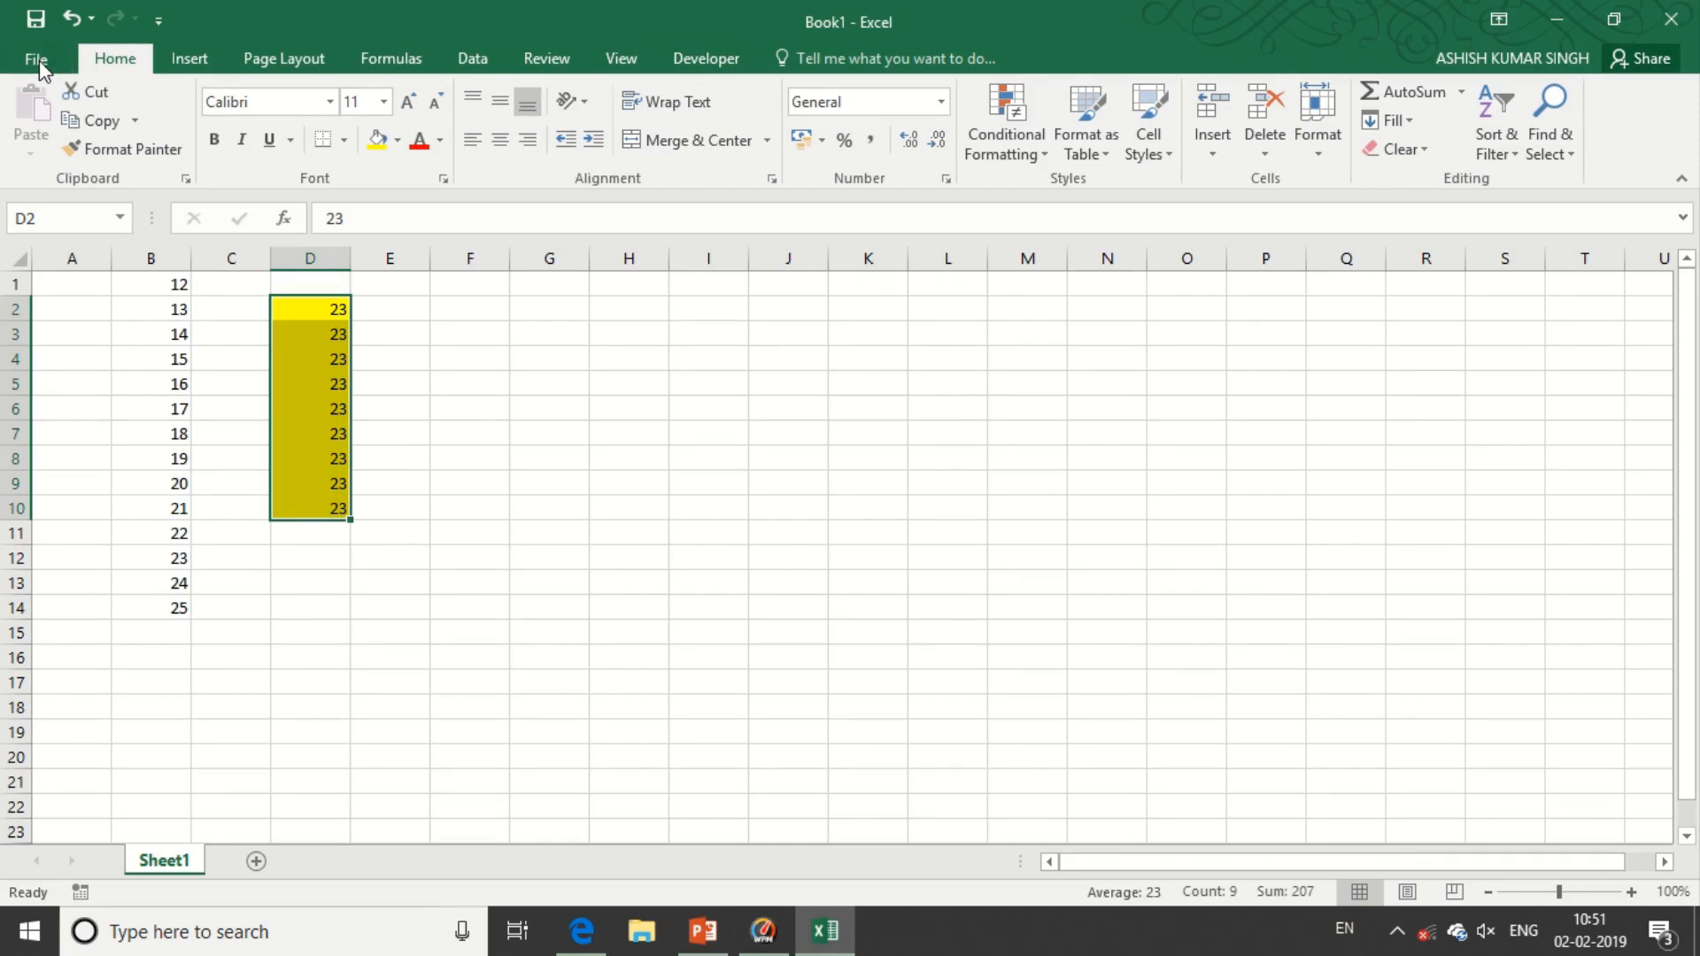
click(52, 310)
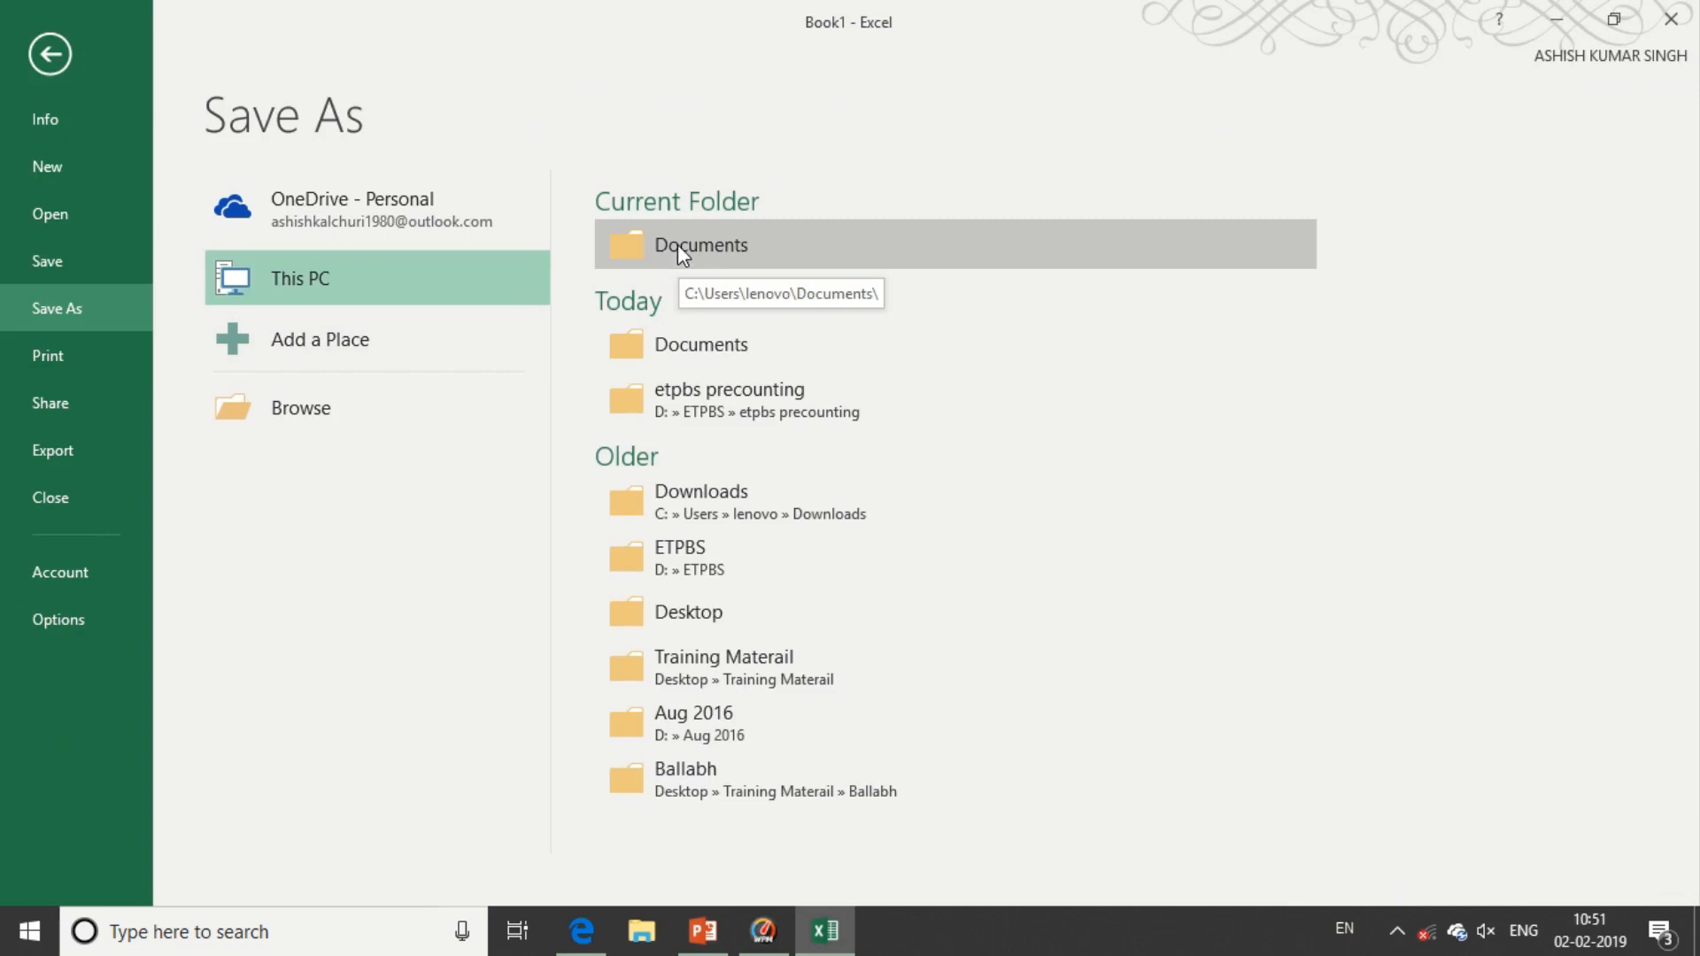
click(681, 253)
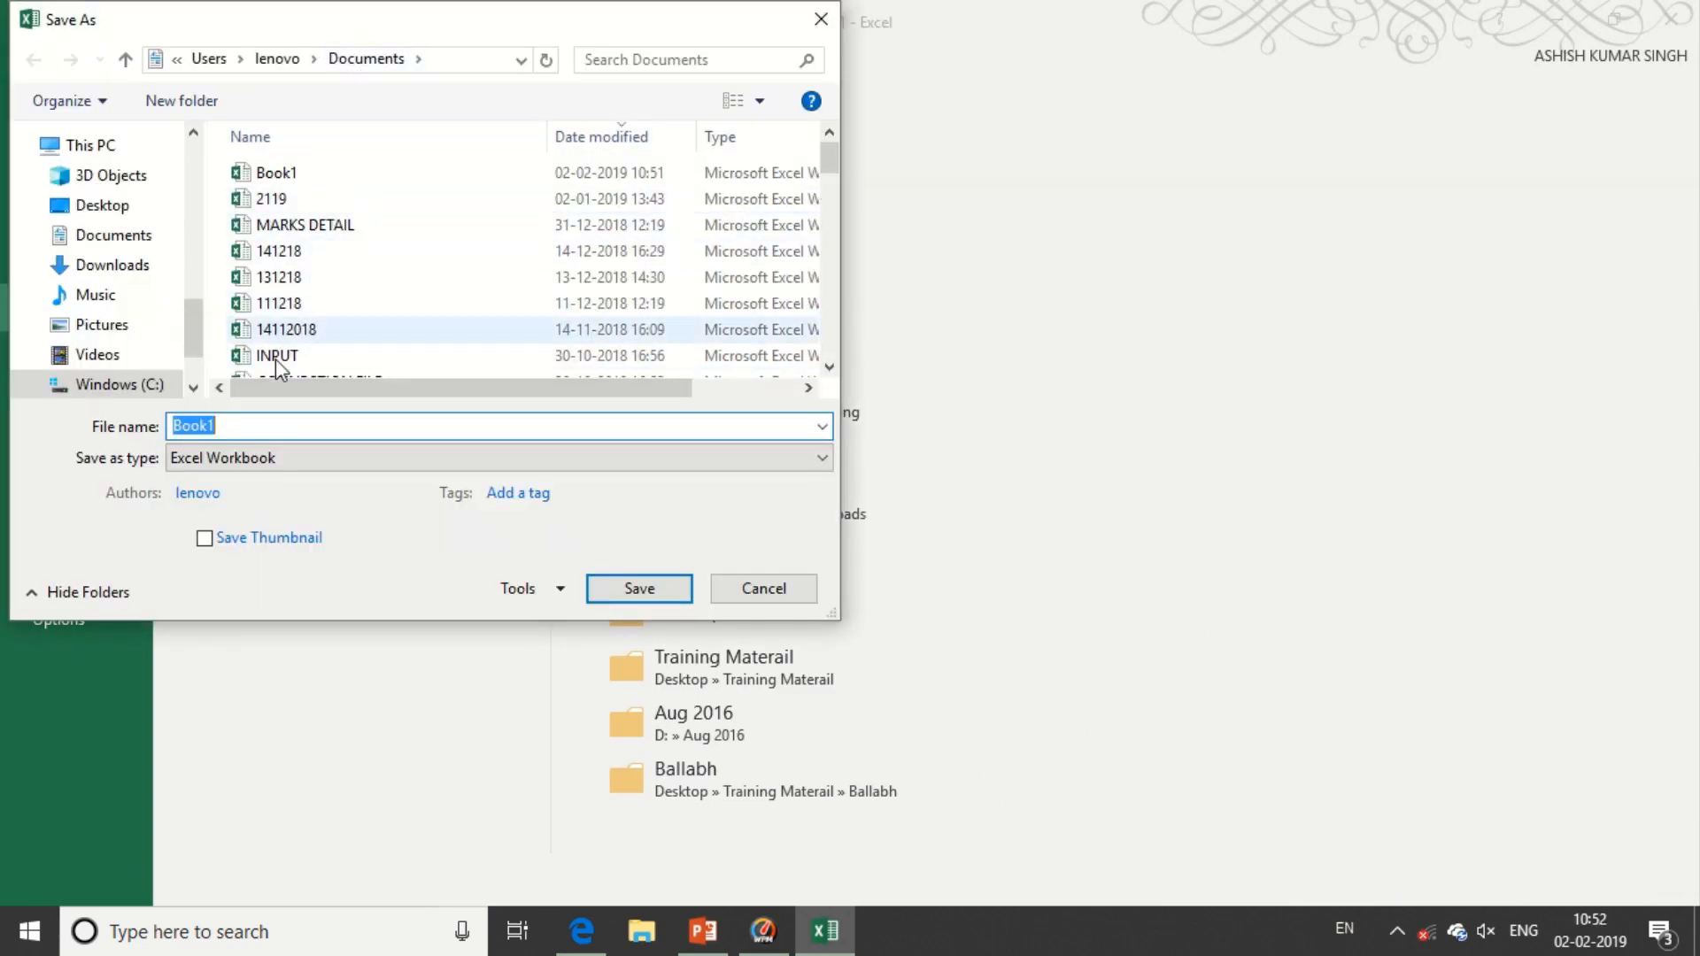
click(228, 426)
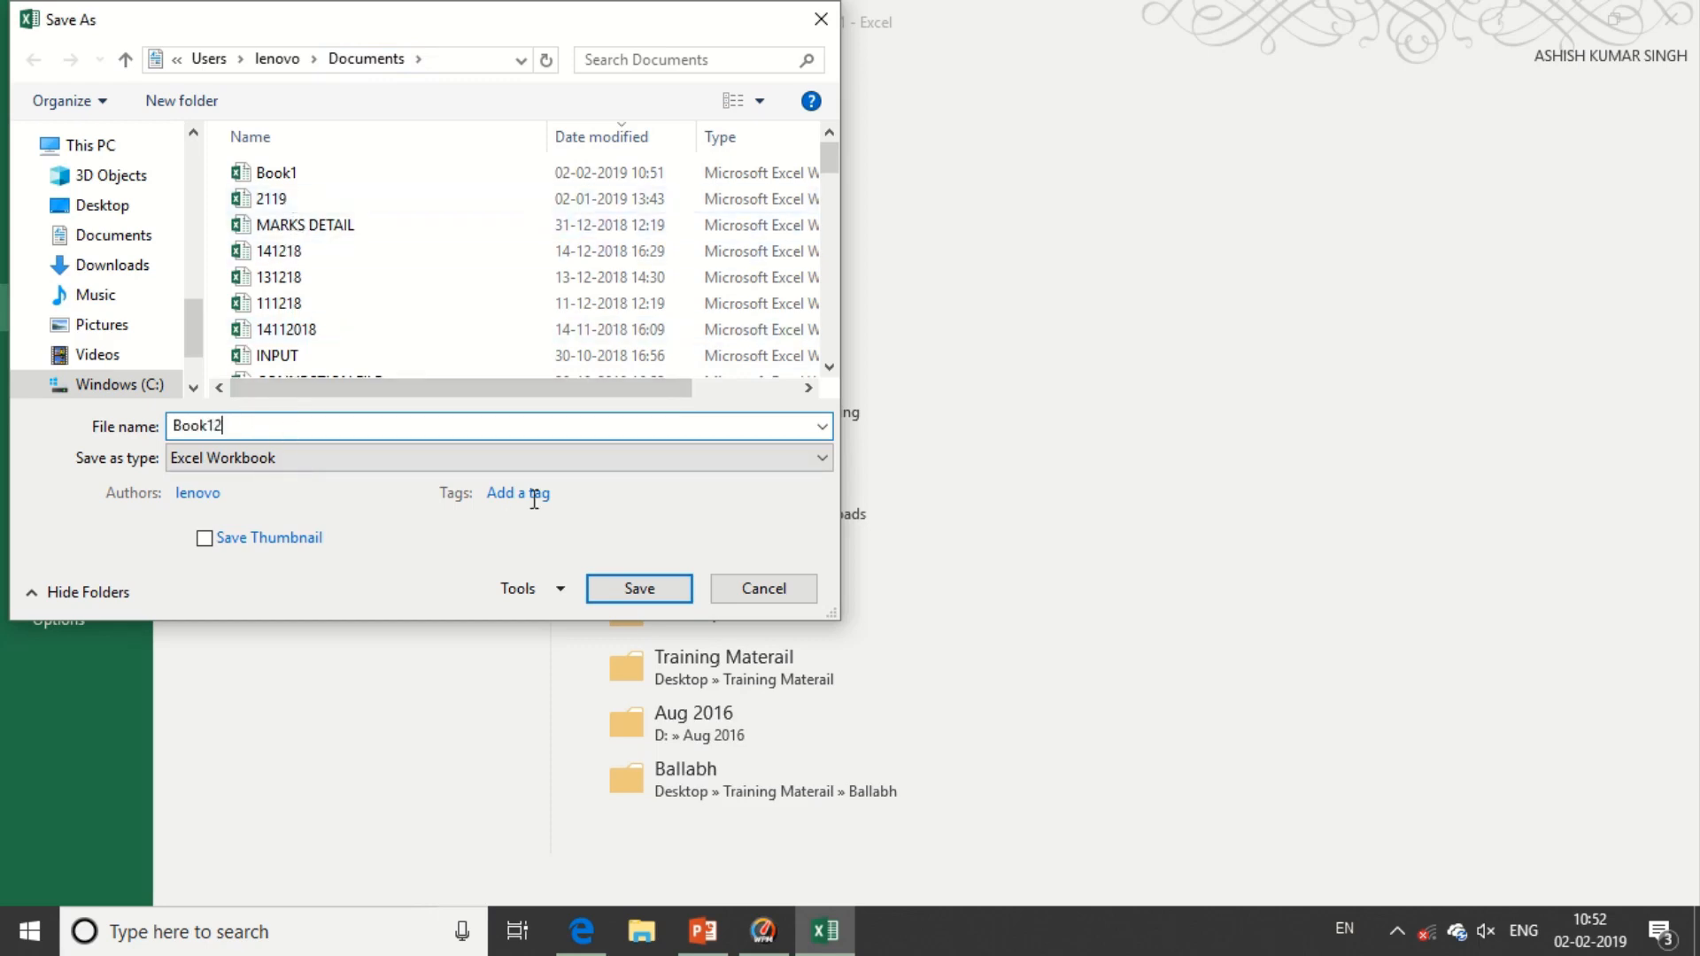
click(638, 588)
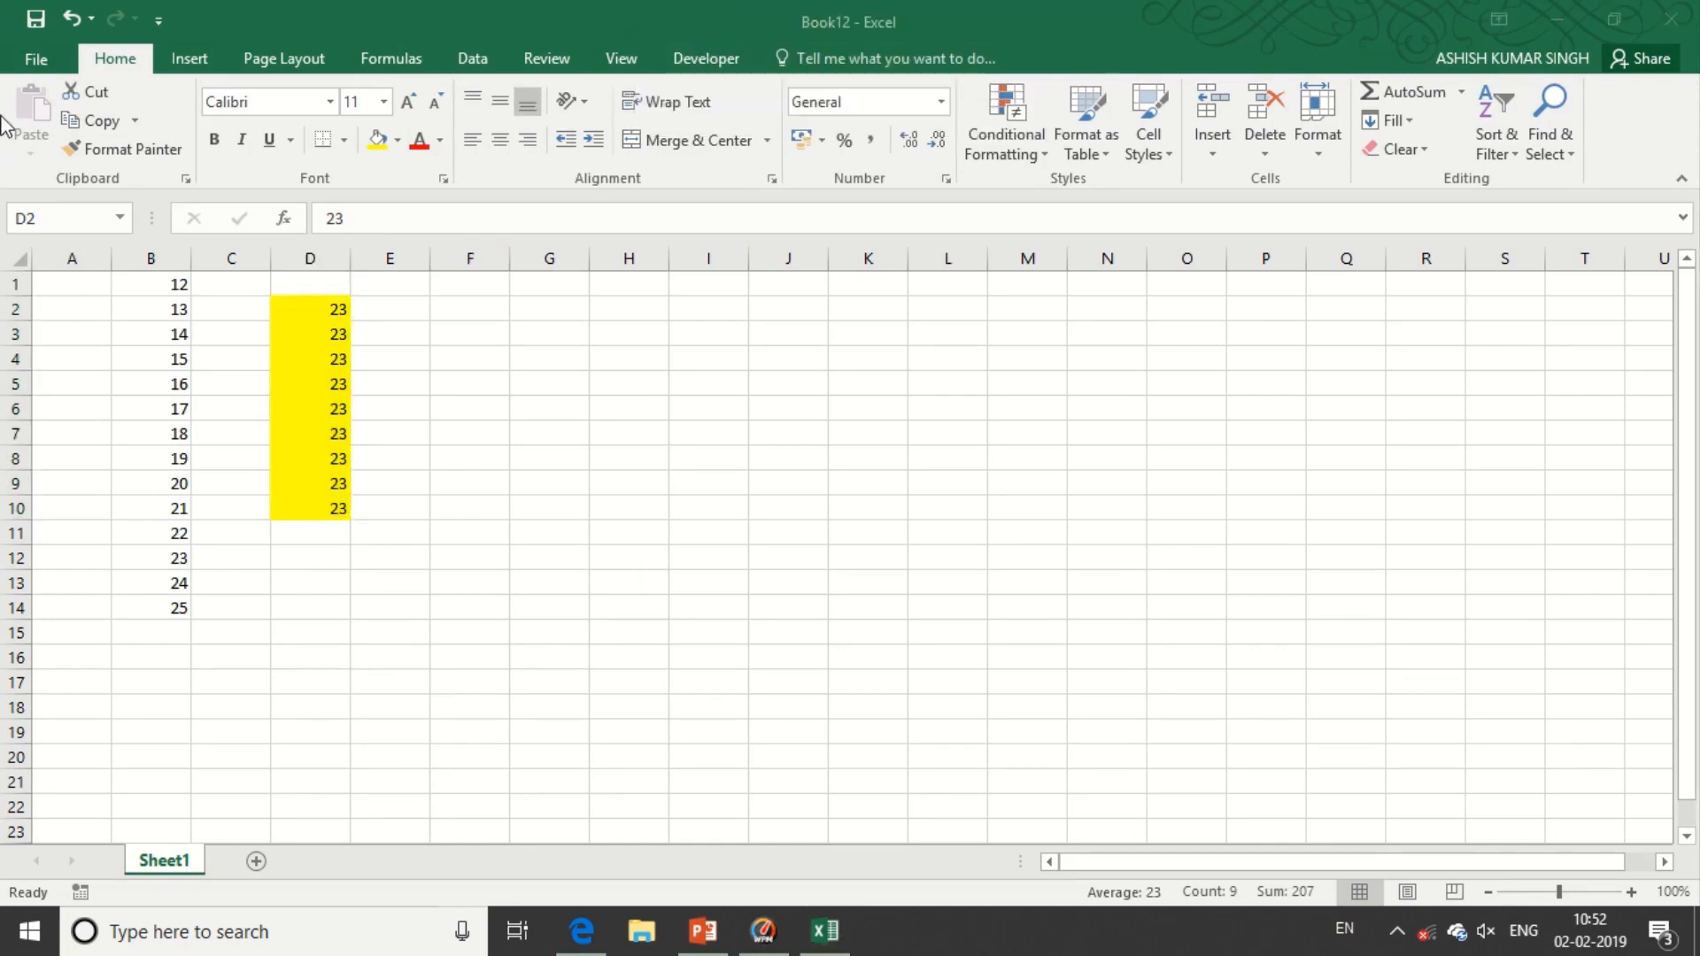
- Bring up the print settings for the workbook and examine the available printers and the collation choices
click(24, 59)
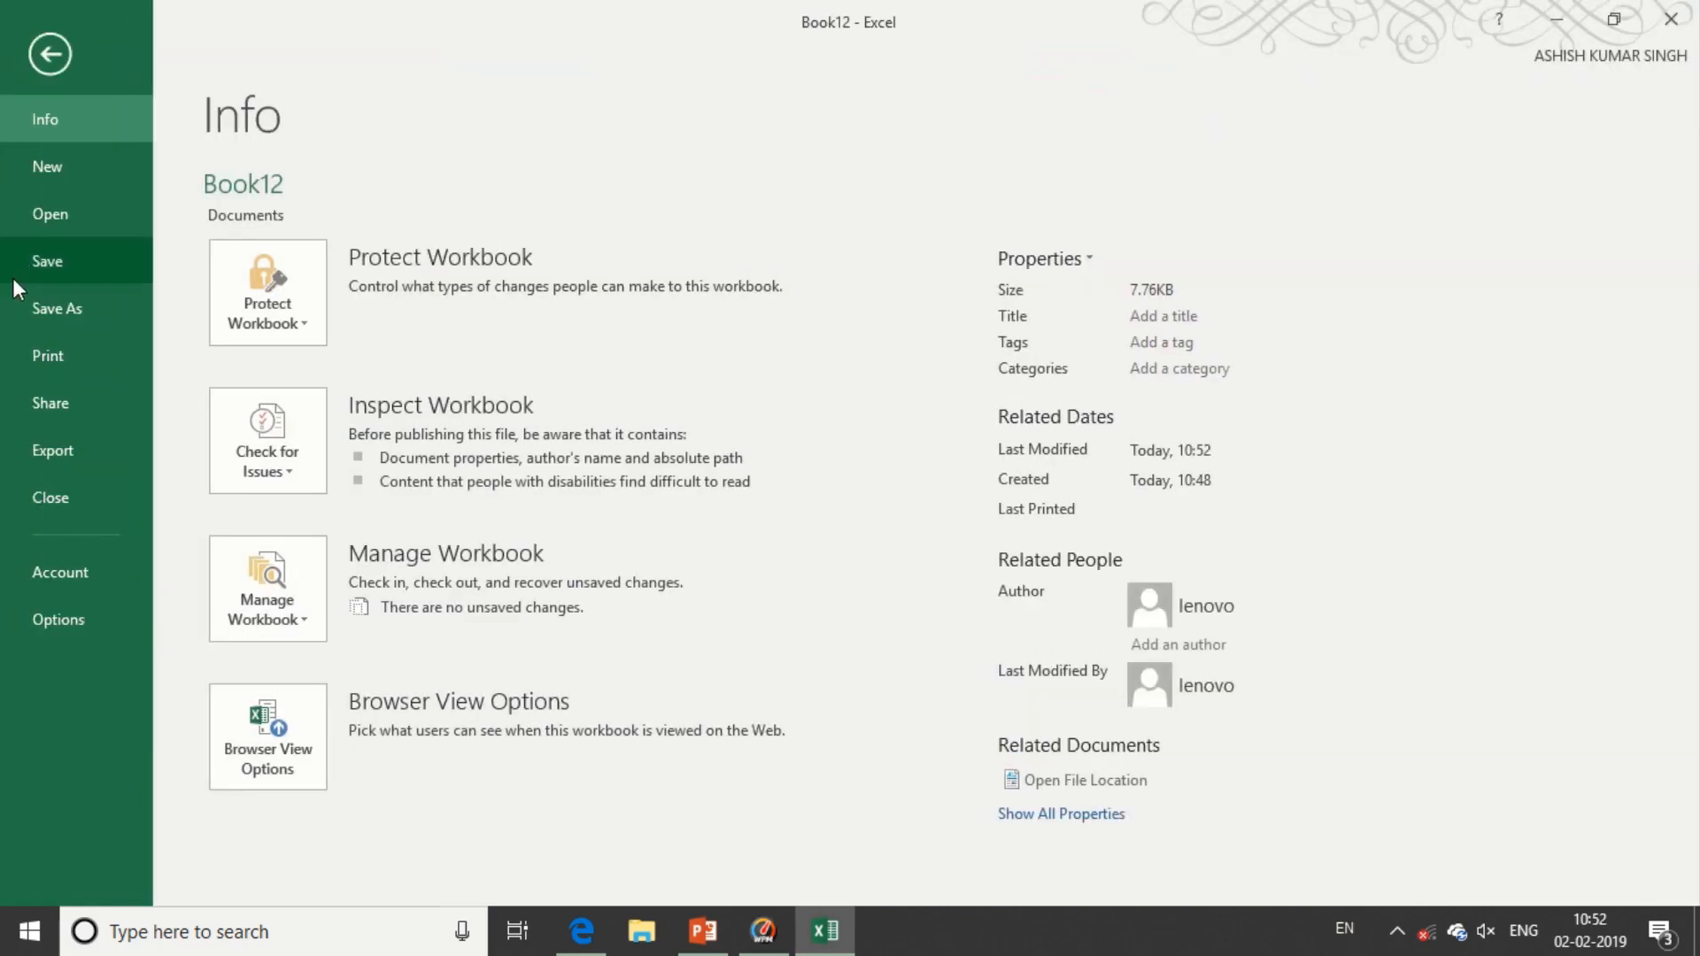
click(45, 351)
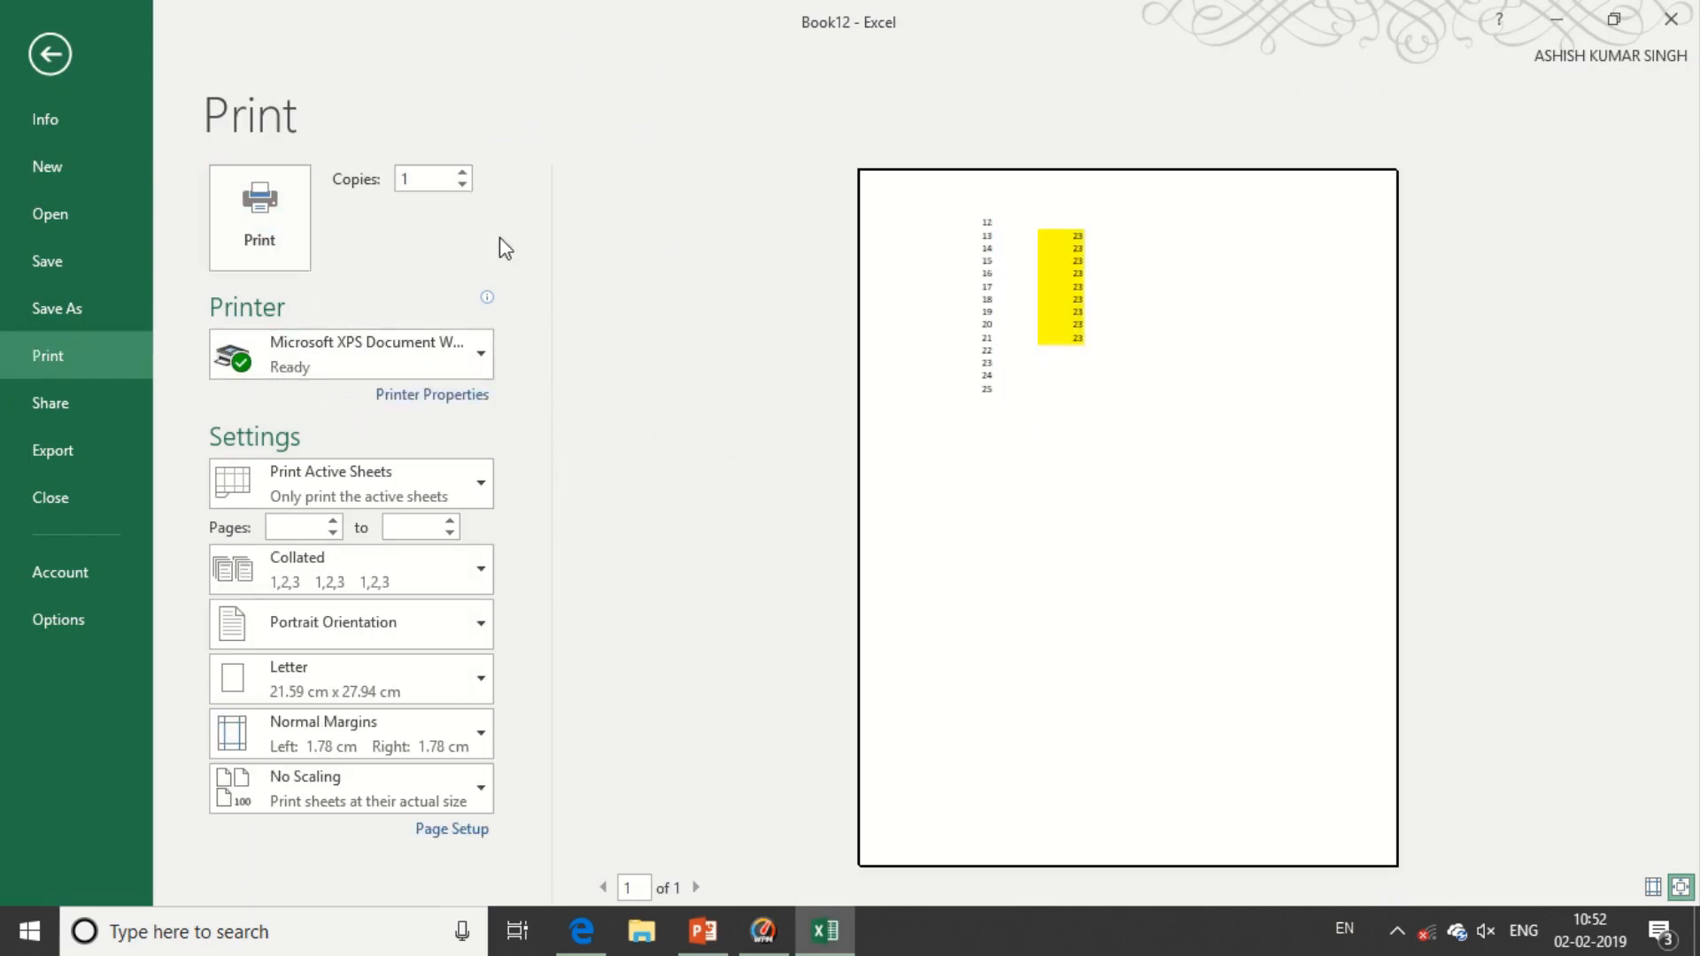
click(476, 365)
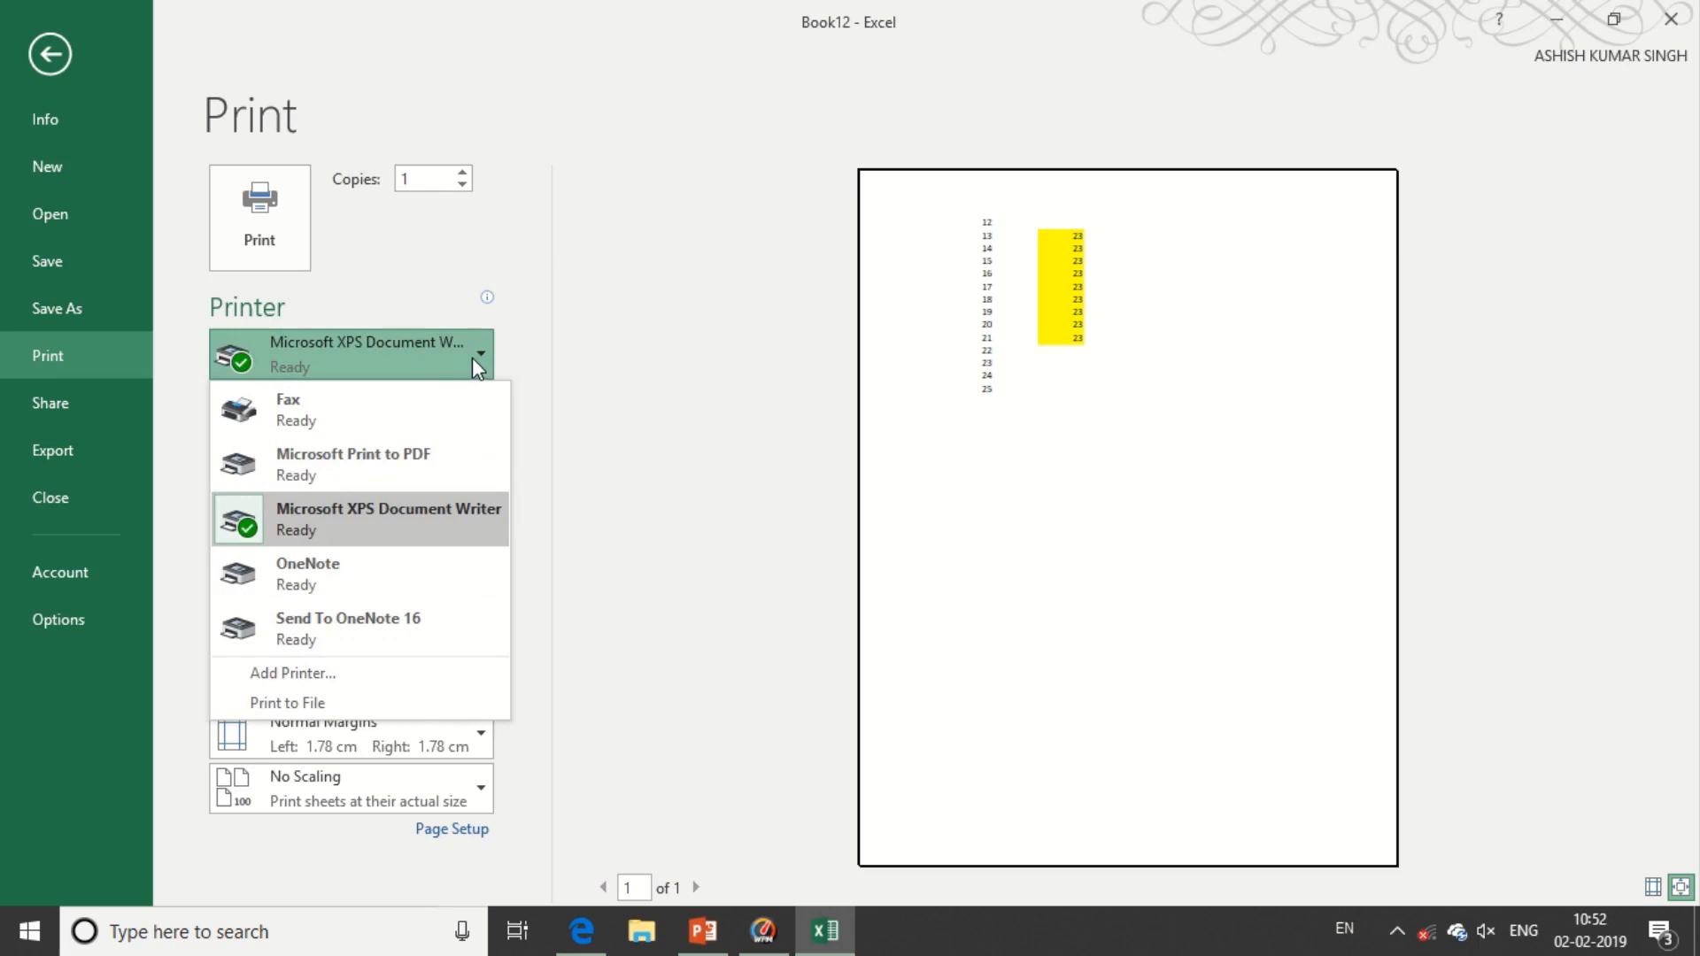
click(659, 369)
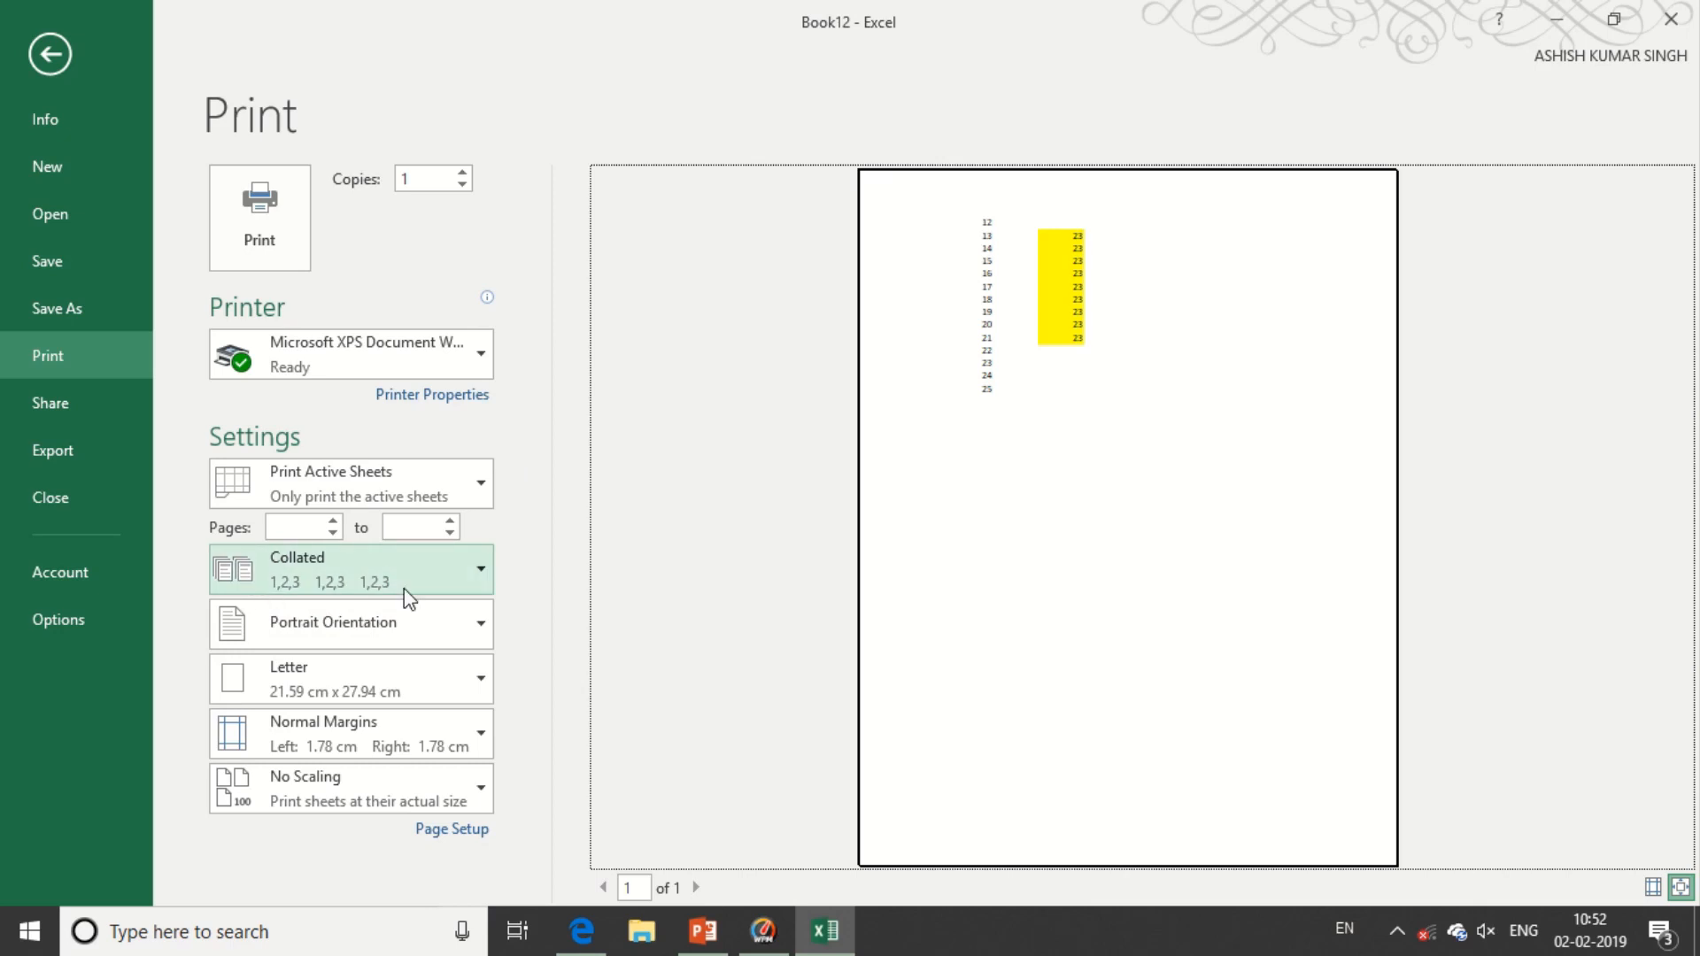
click(481, 581)
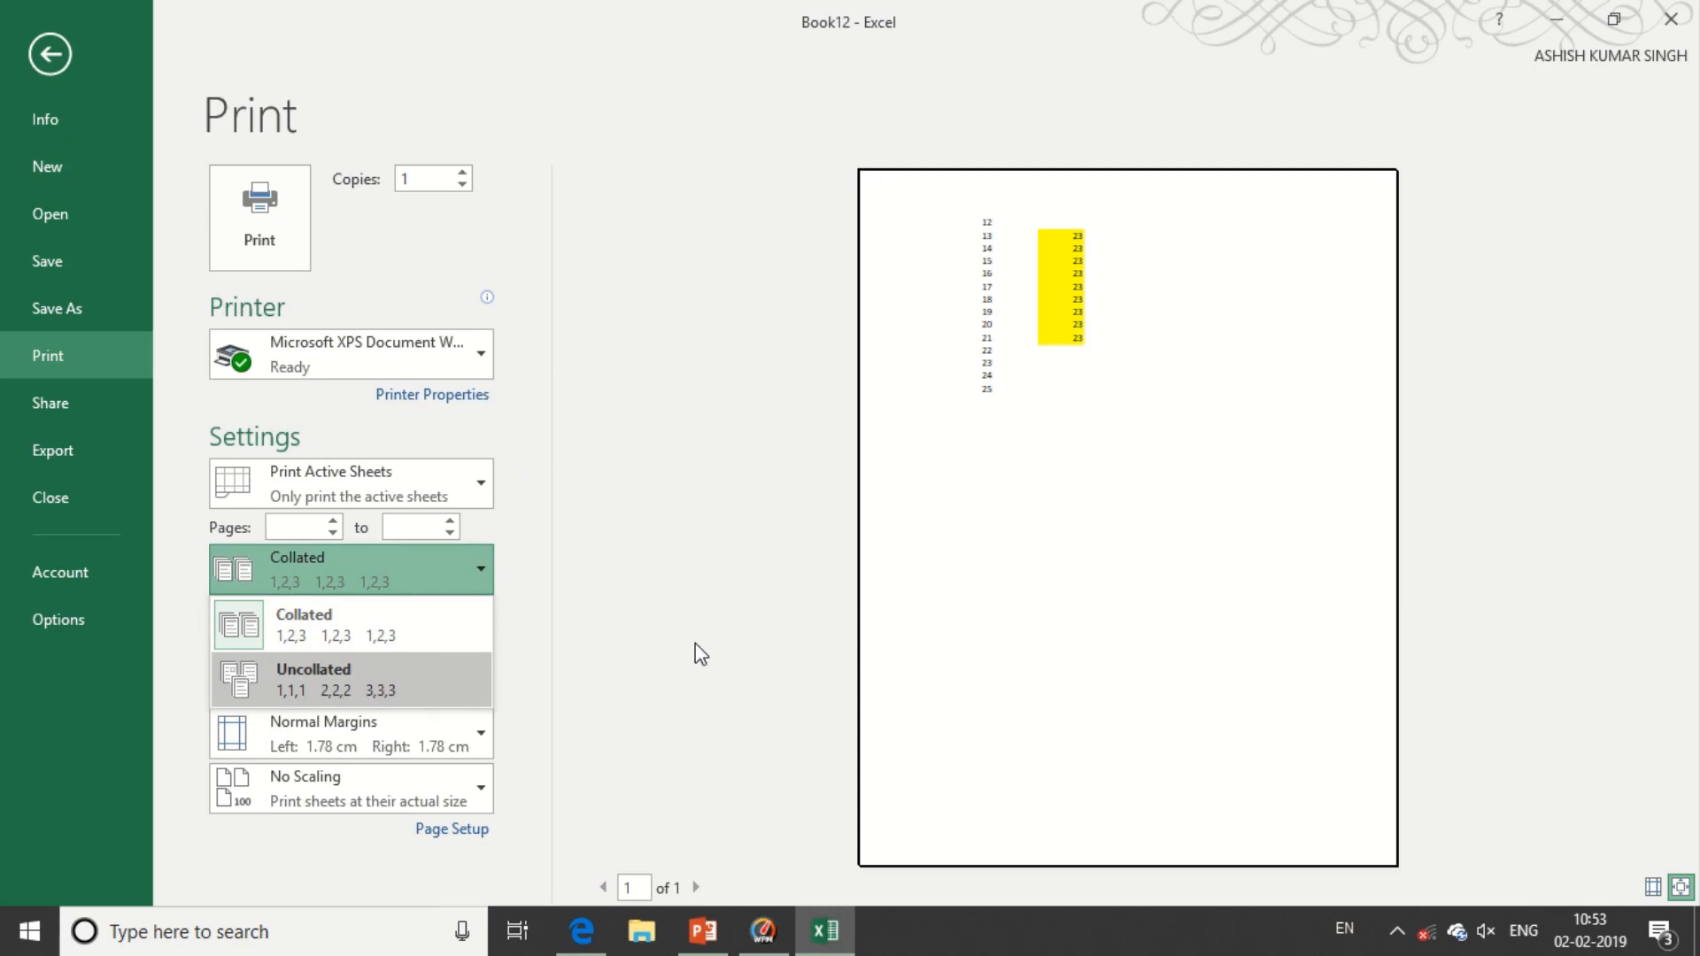
click(615, 497)
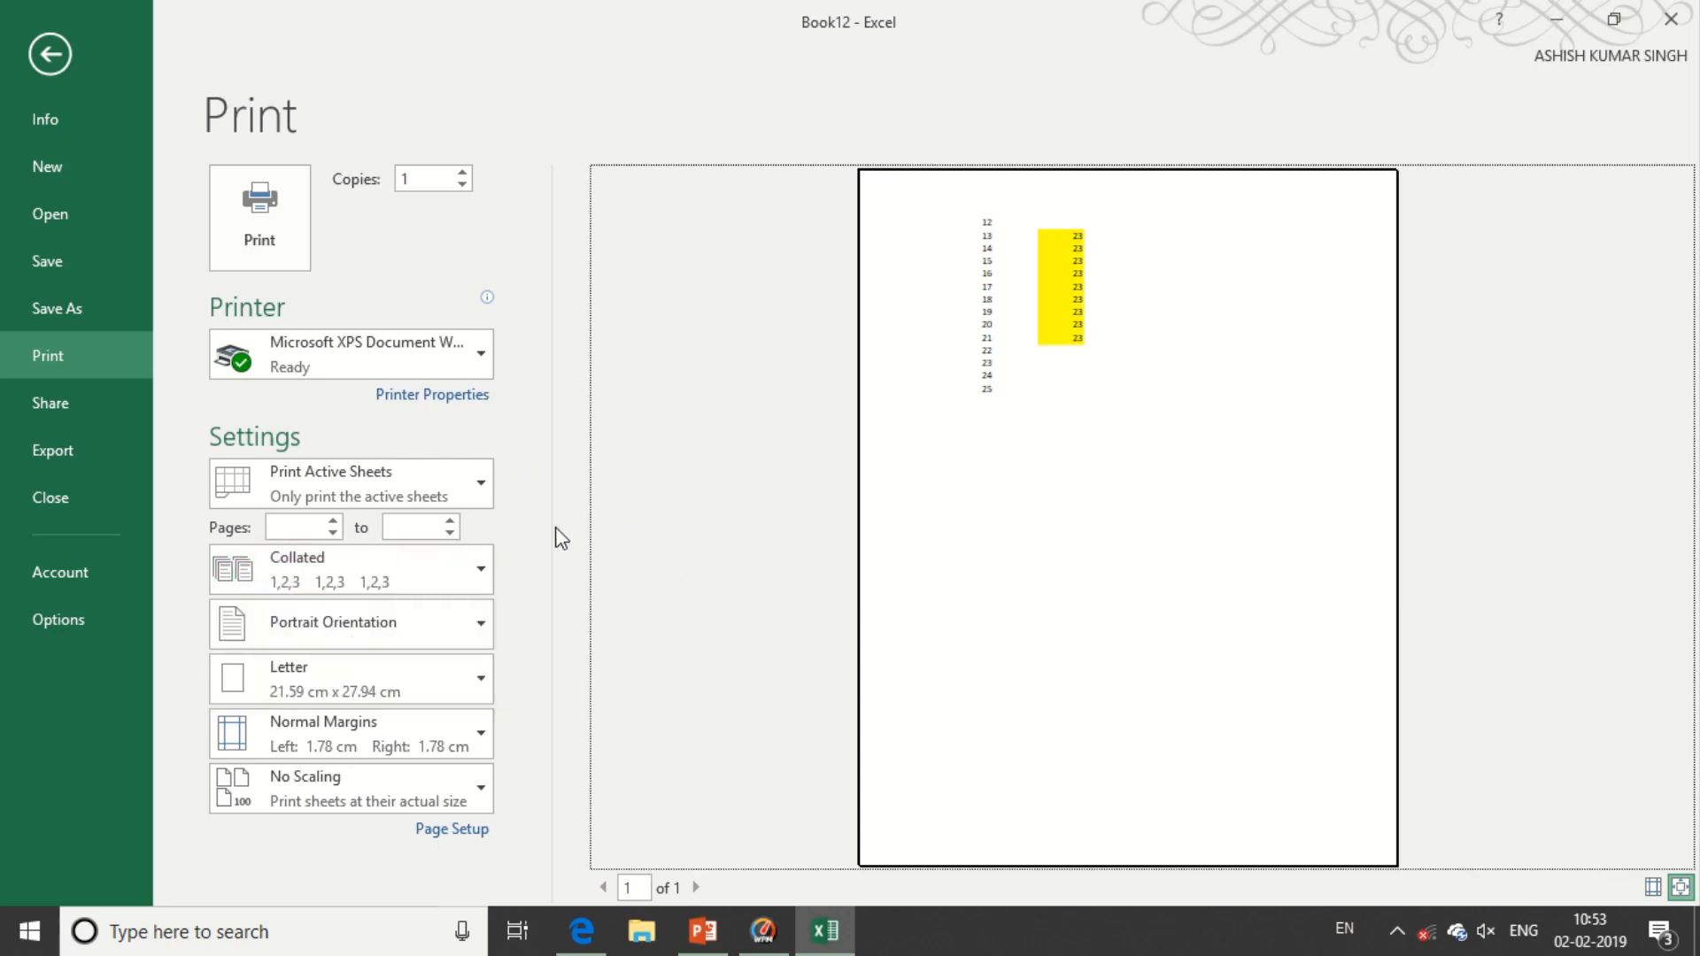
- Try landscape orientation for the printout, and set the page back to portrait orientation
click(475, 634)
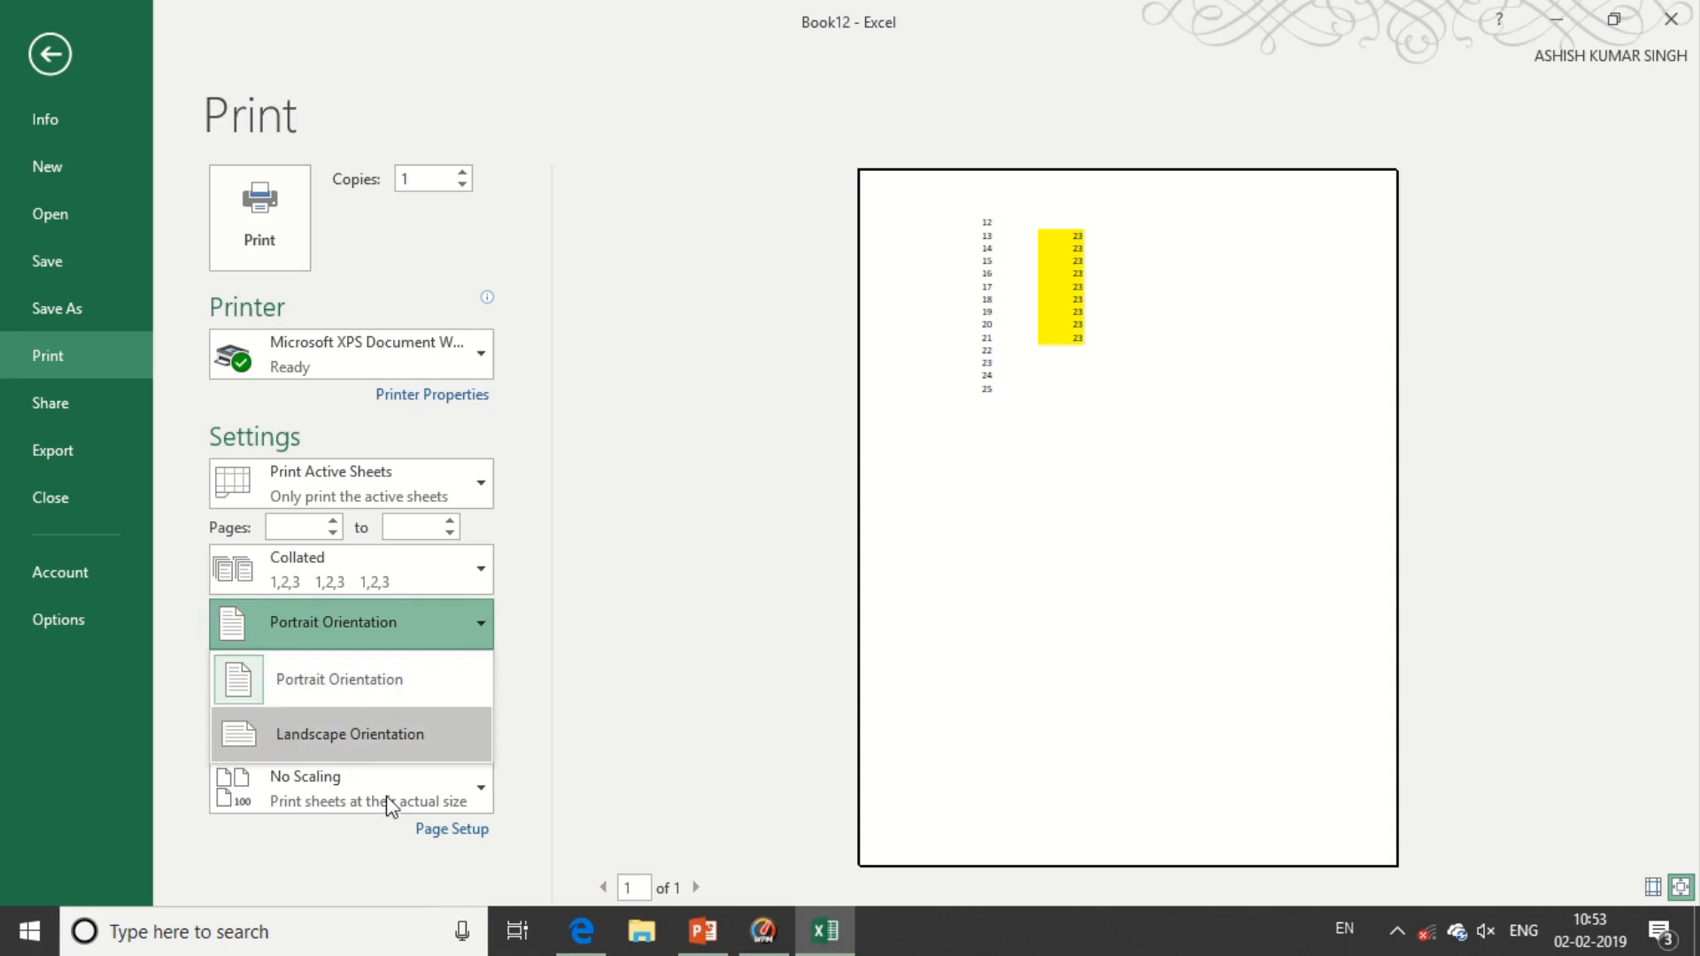
click(370, 734)
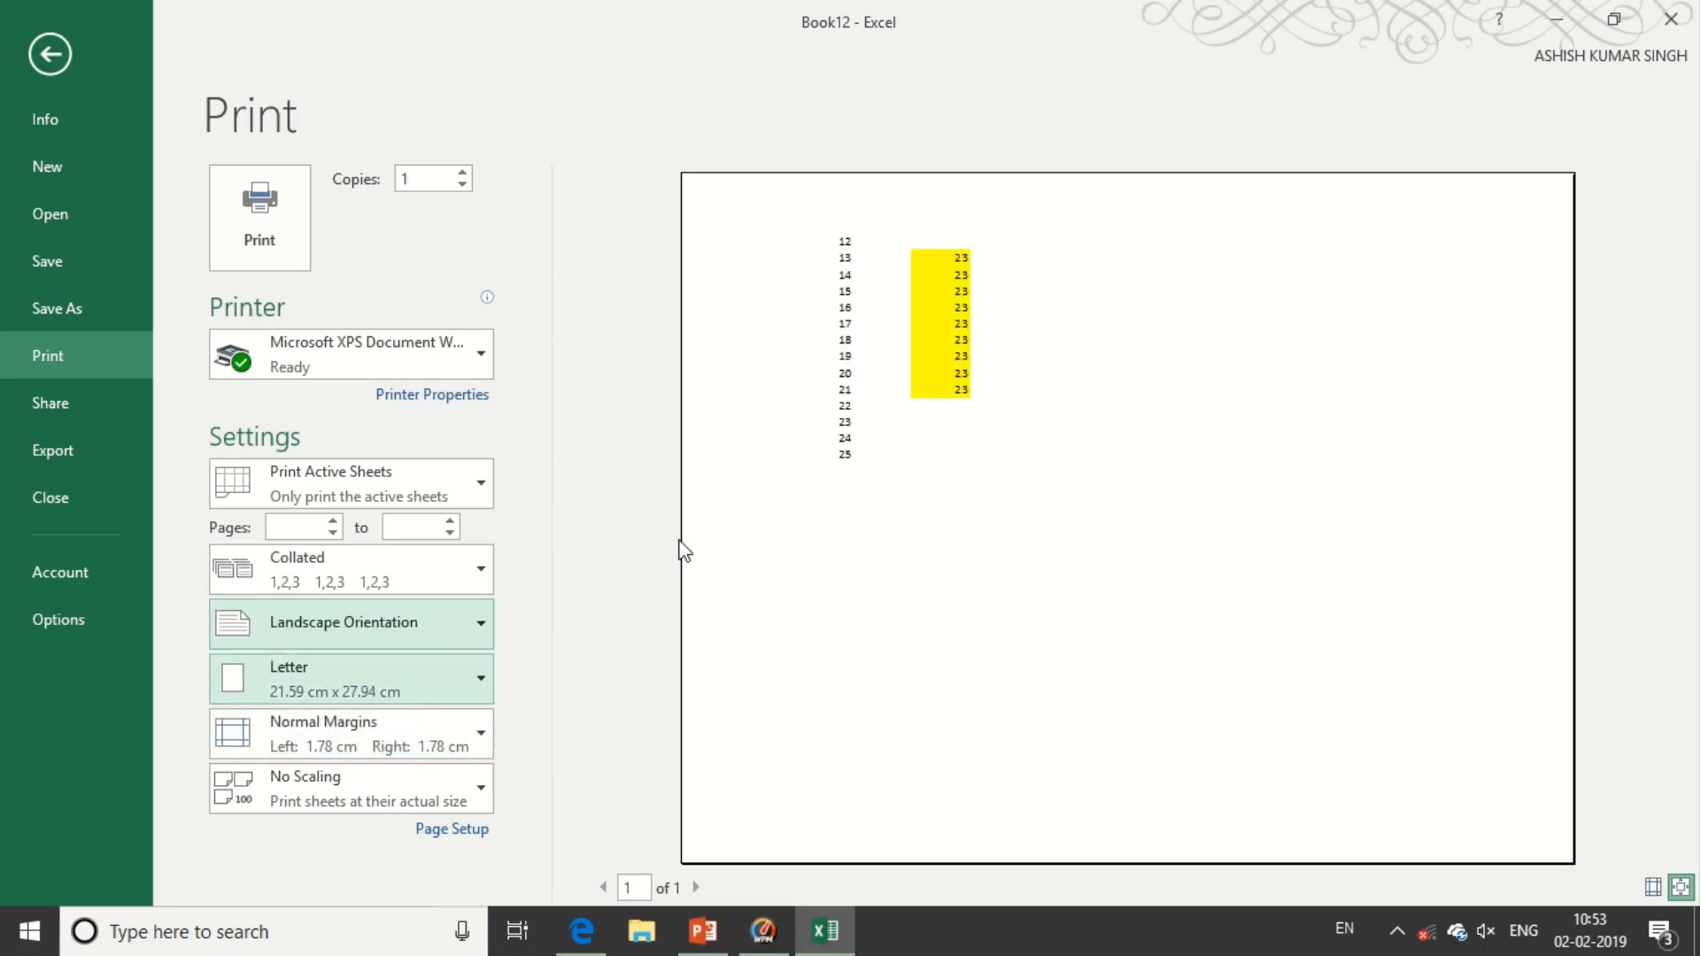
click(450, 634)
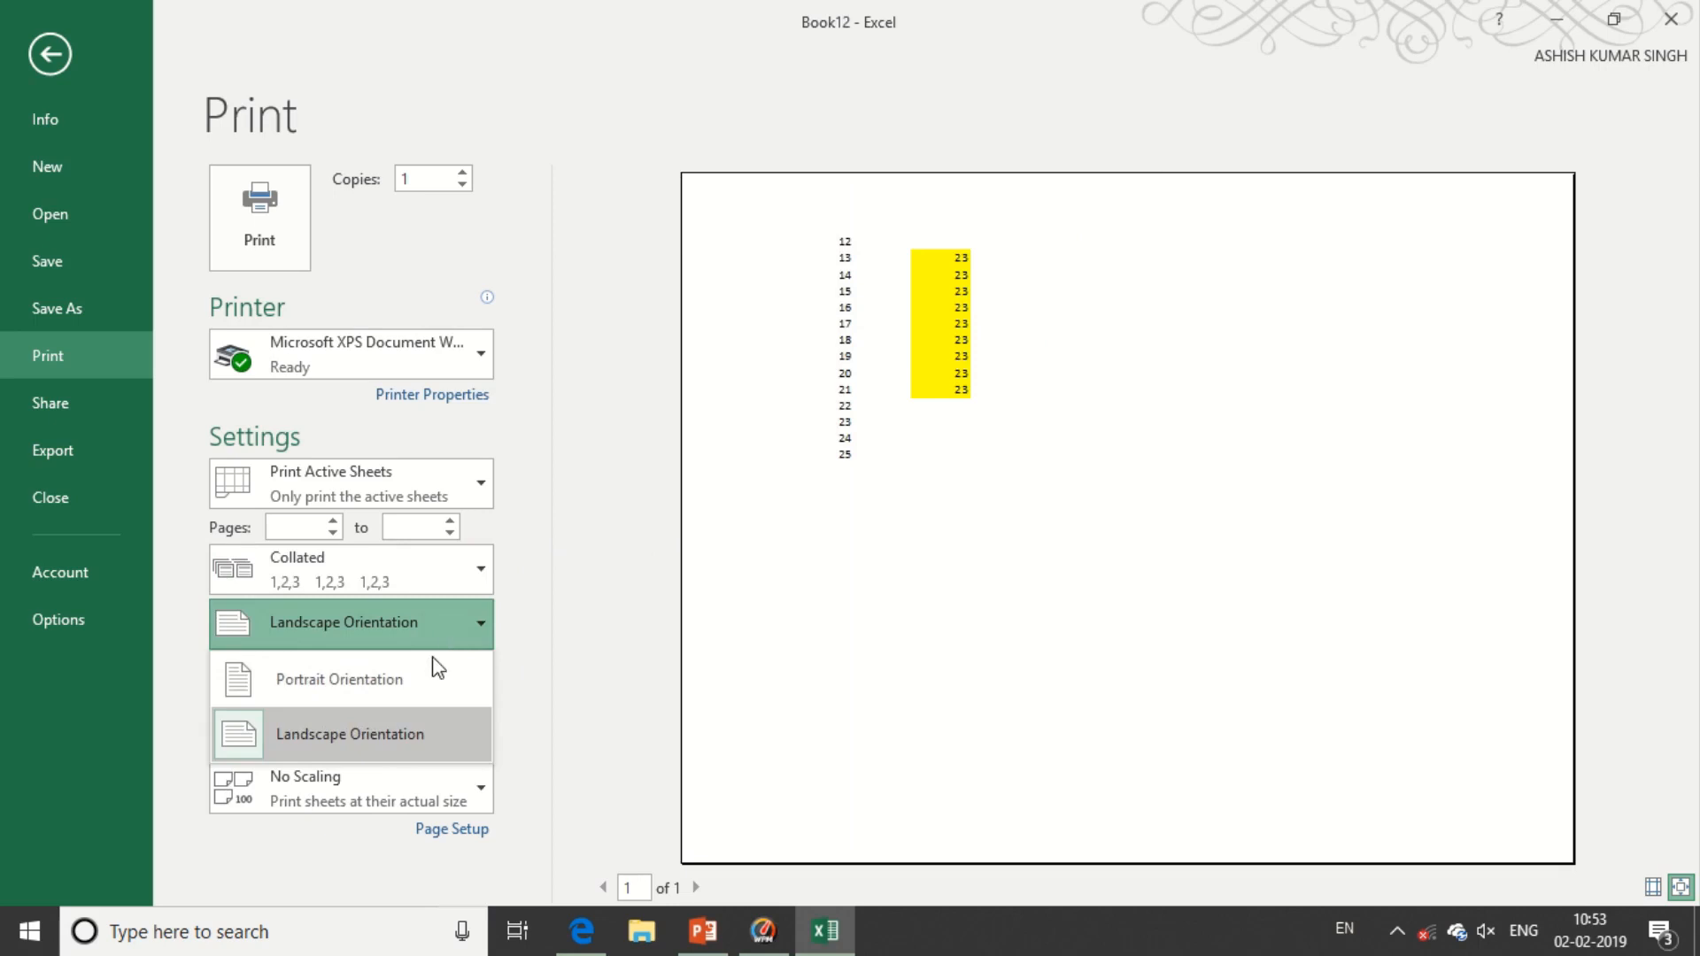
click(414, 676)
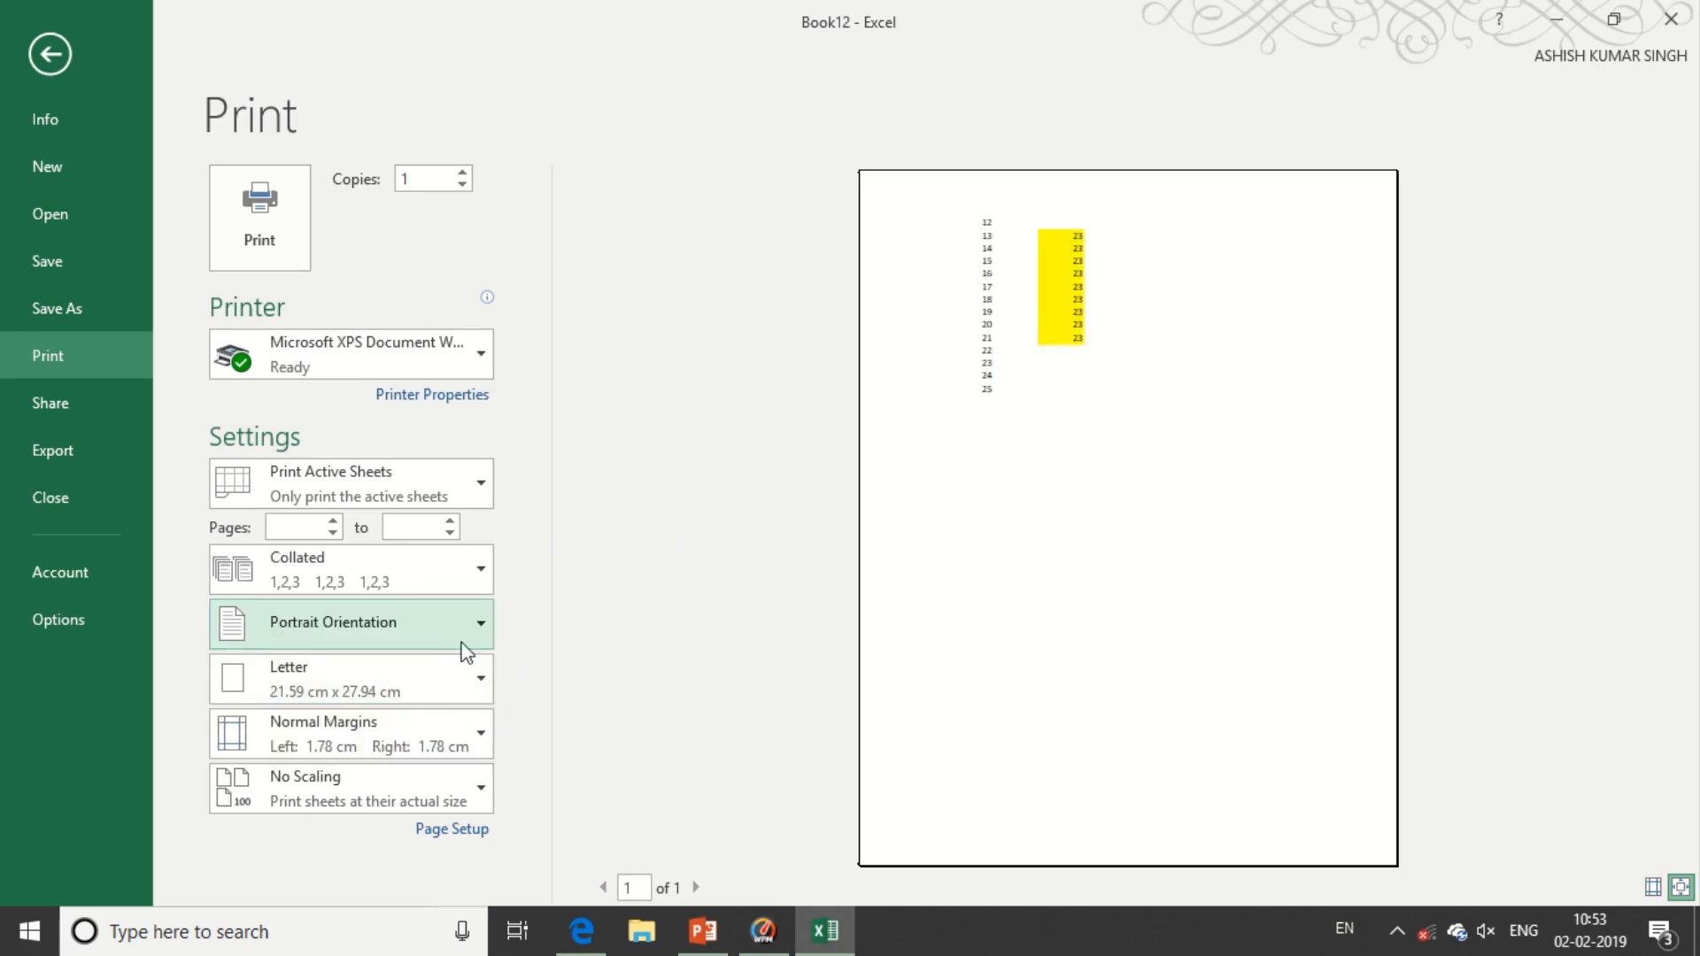
- Examine the paper size, margin and scaling choices for the printout, keeping Letter, Normal Margins and No Scaling
click(472, 683)
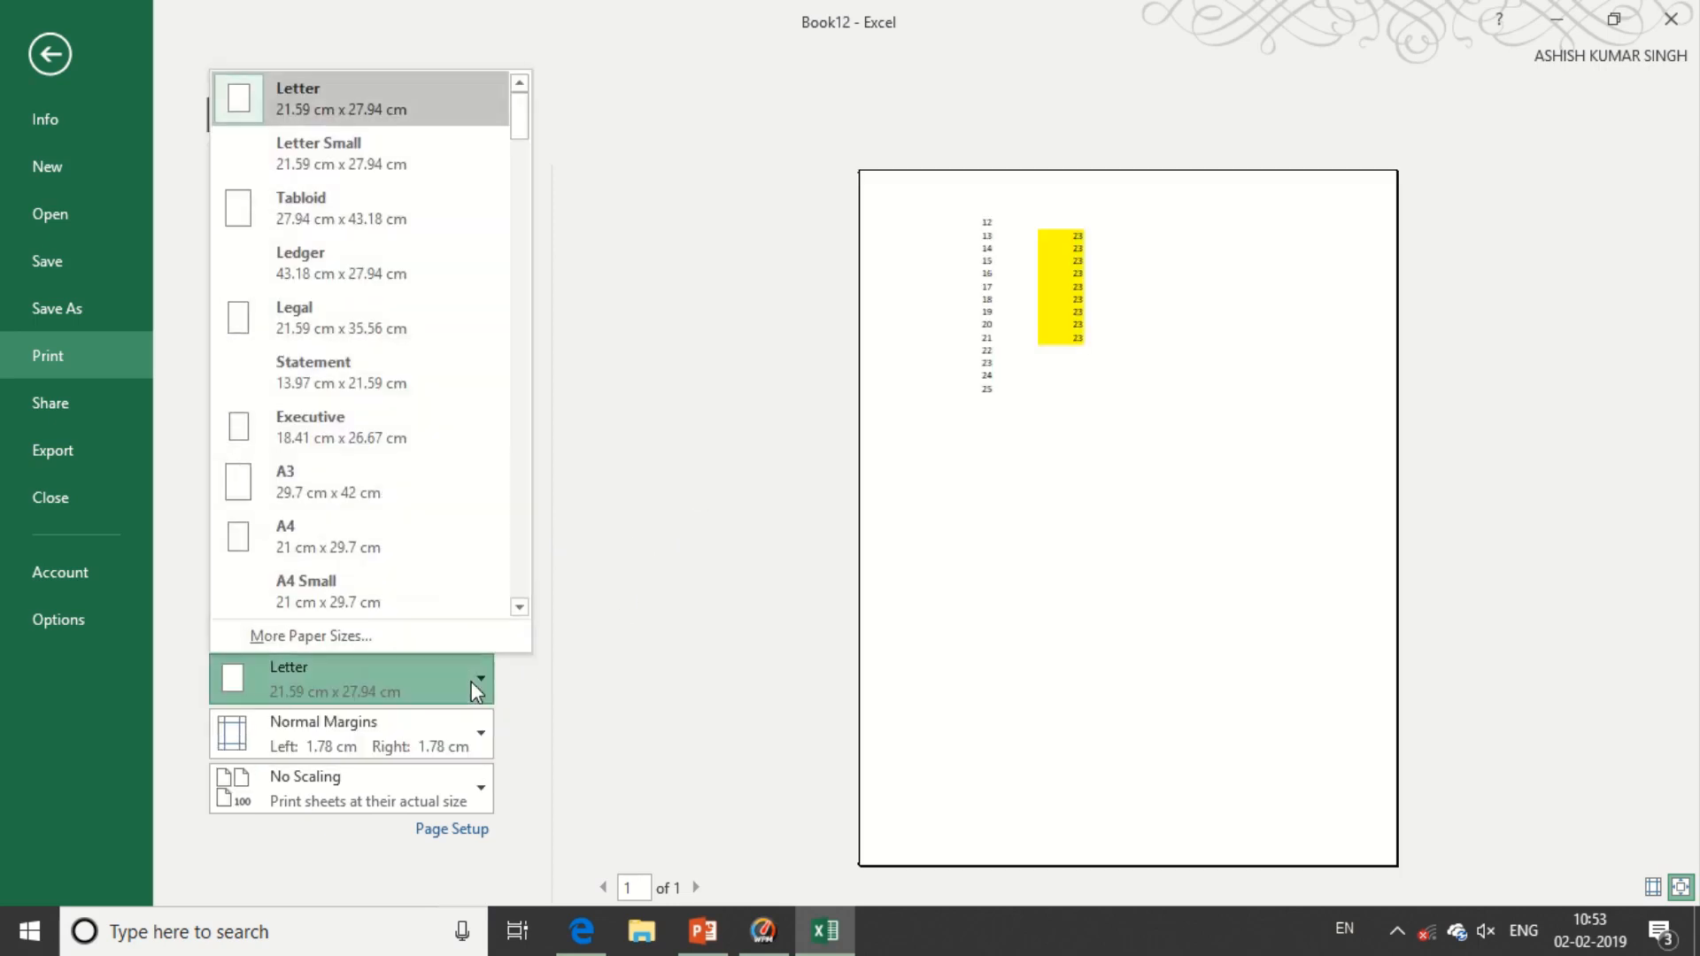
click(471, 682)
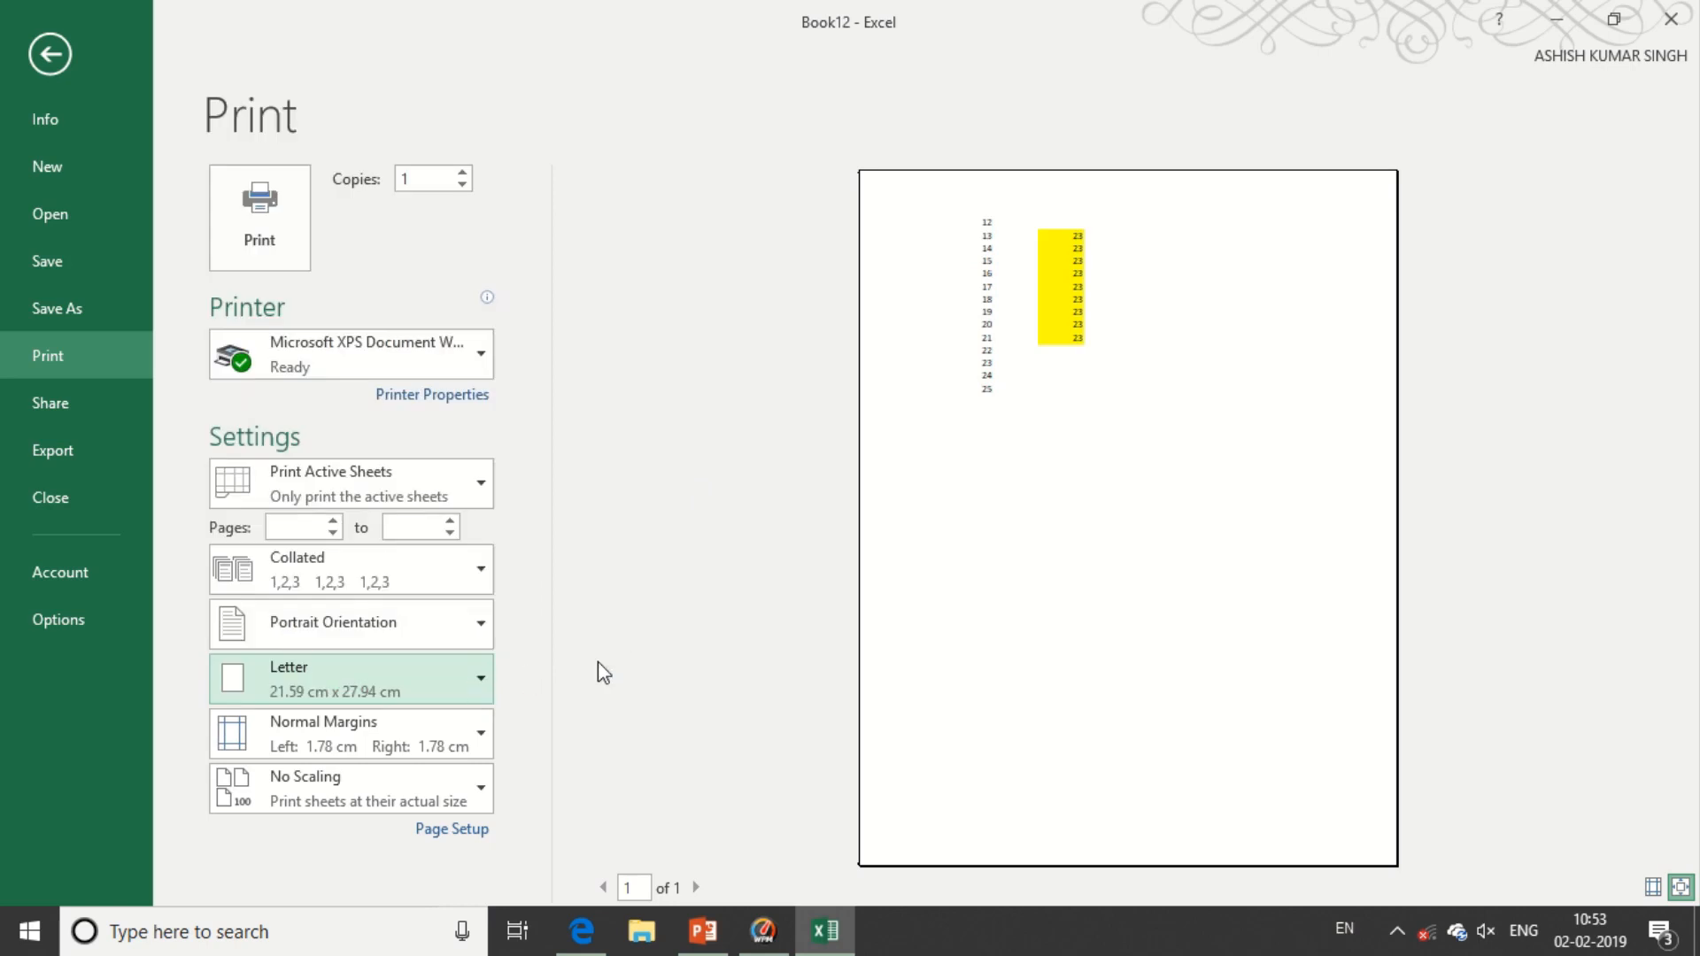
click(471, 734)
click(471, 735)
click(471, 735)
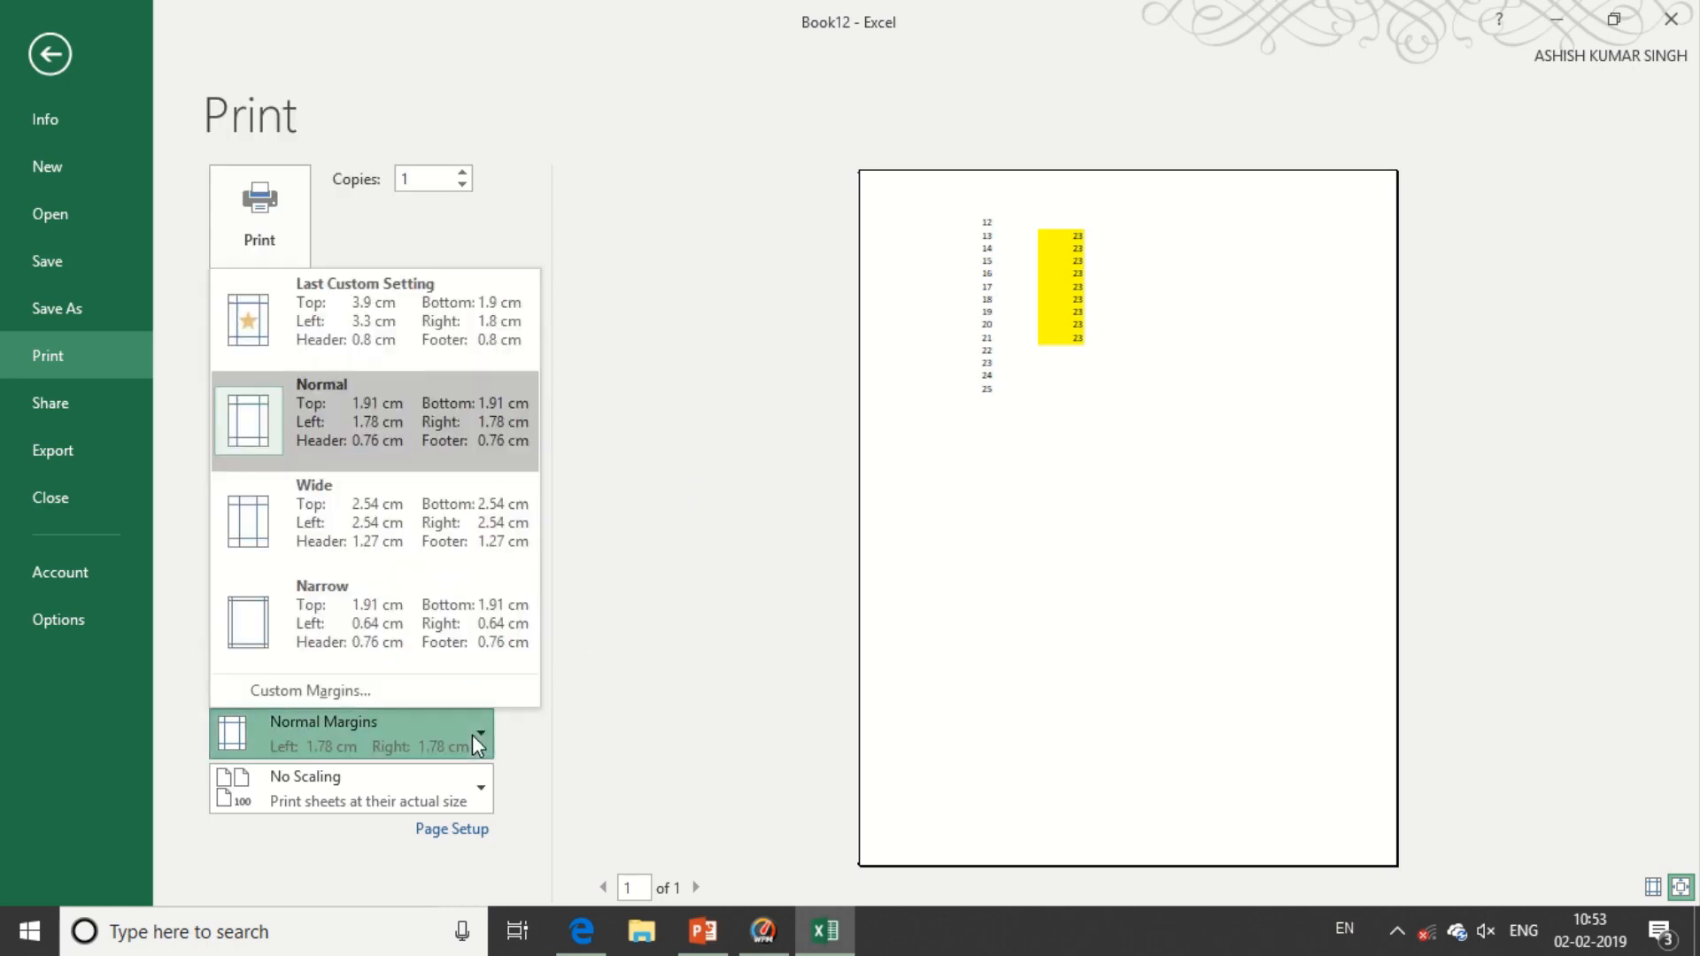
click(660, 741)
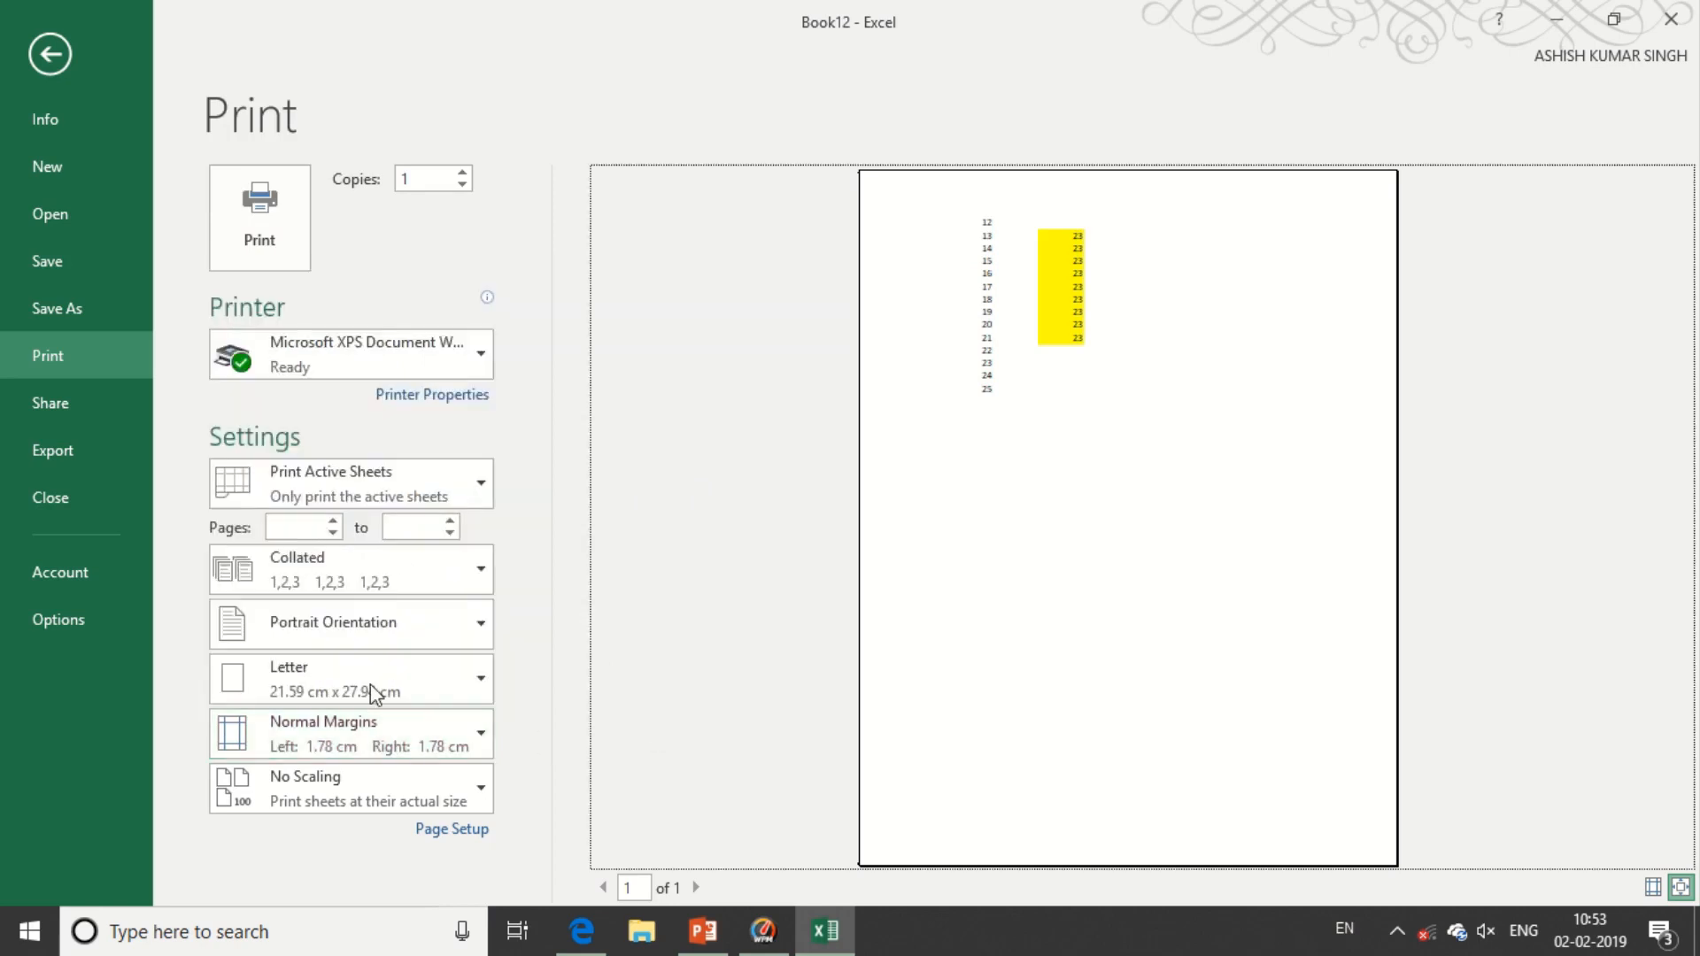
click(484, 804)
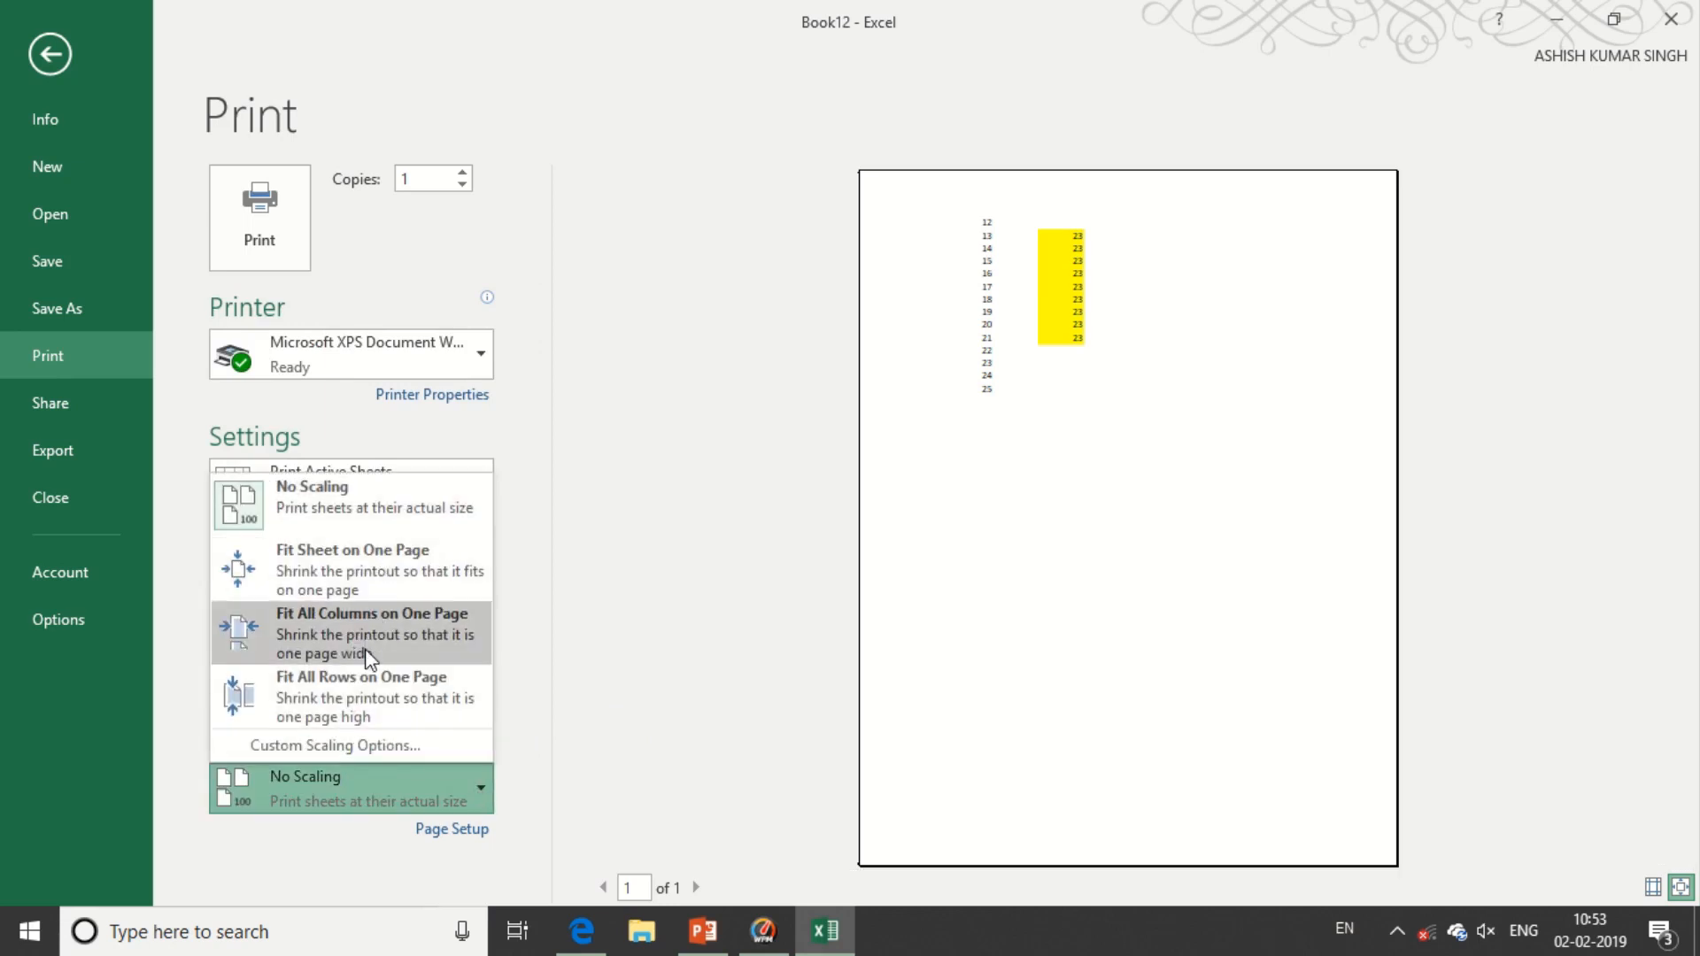
click(334, 520)
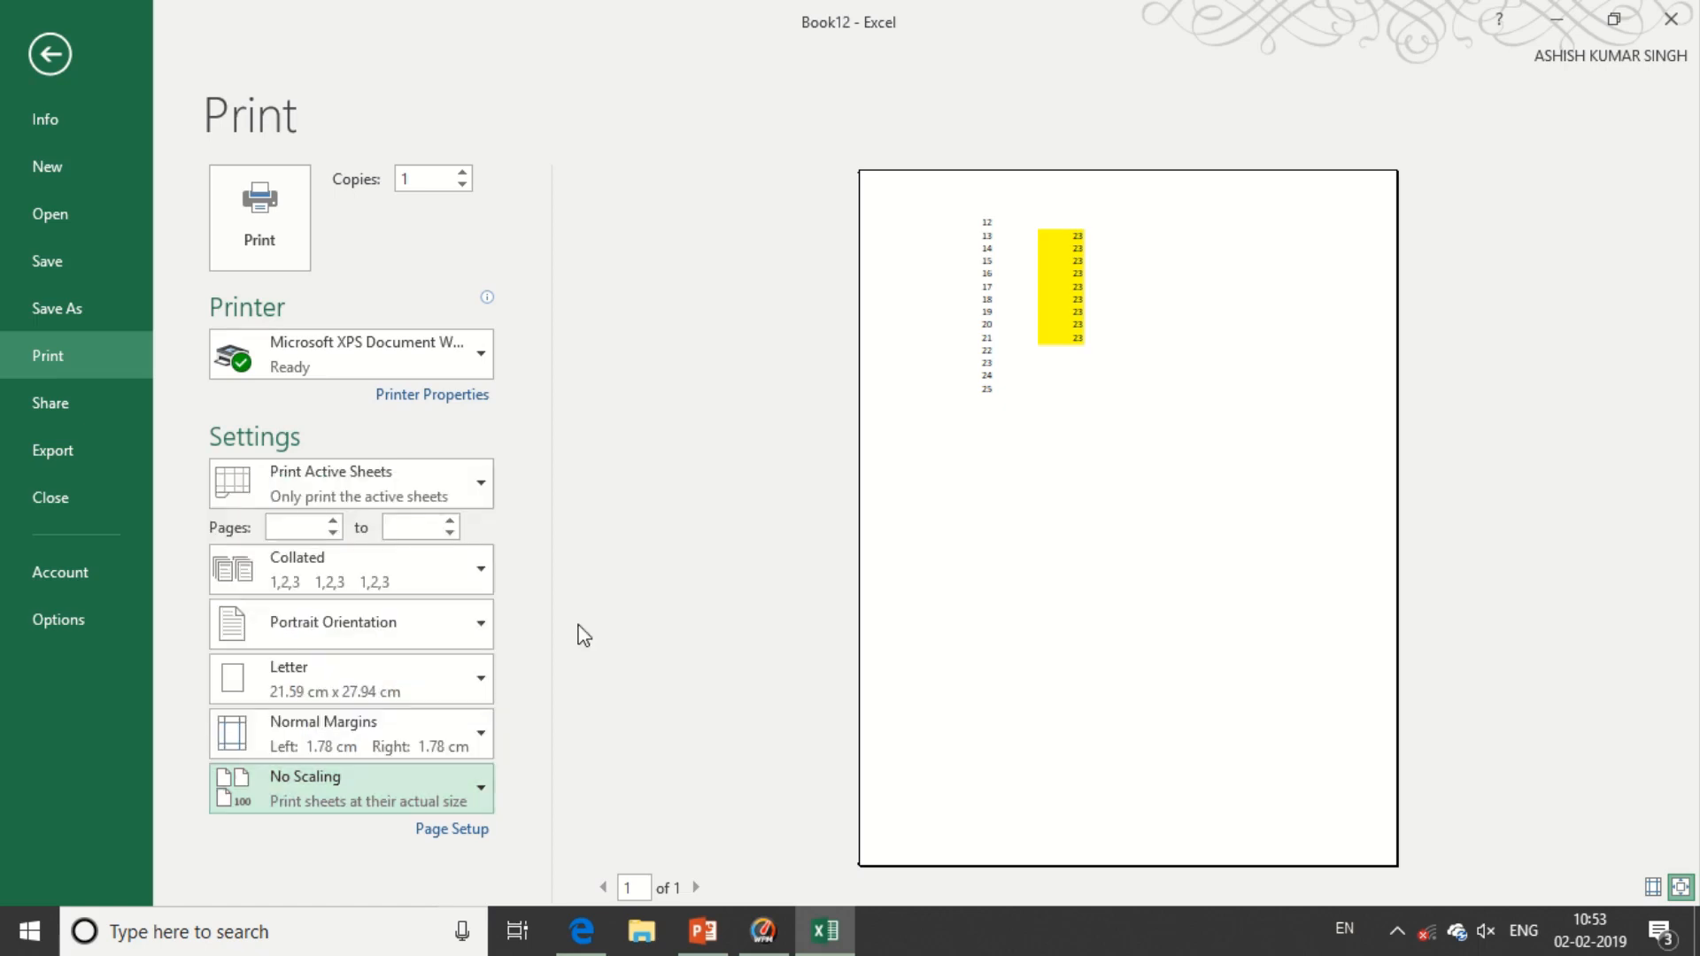
click(671, 708)
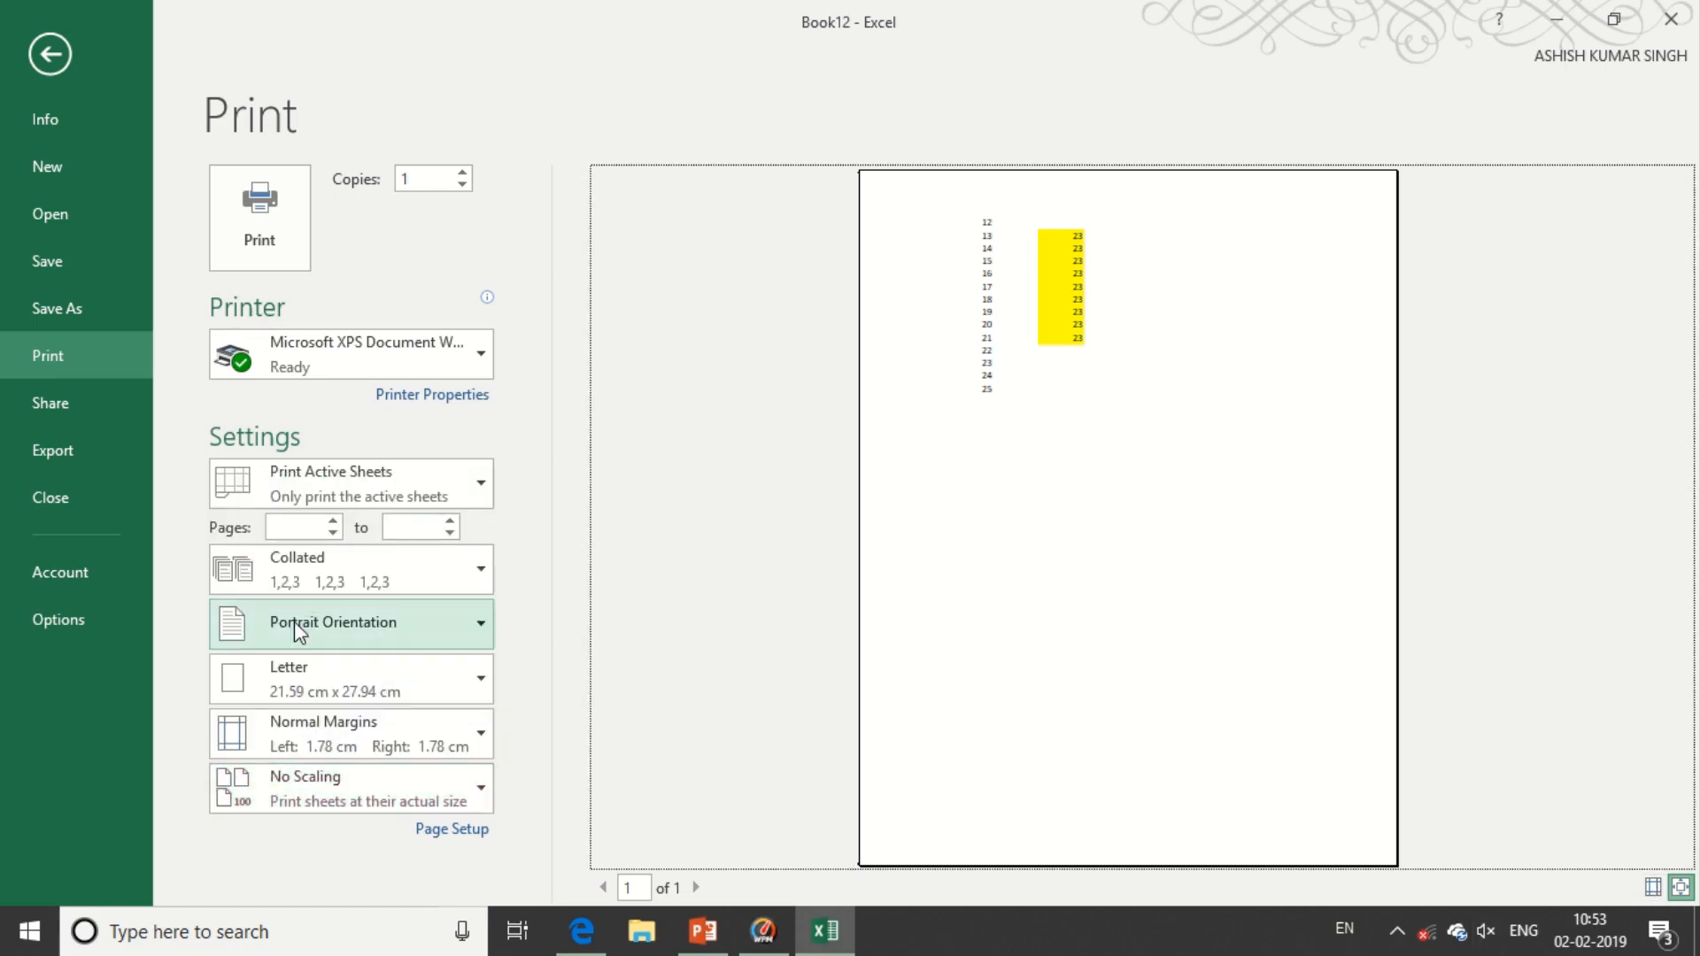
- Show the margin guides in the print preview and widen the left page margin to about 4.22 cm
click(1654, 889)
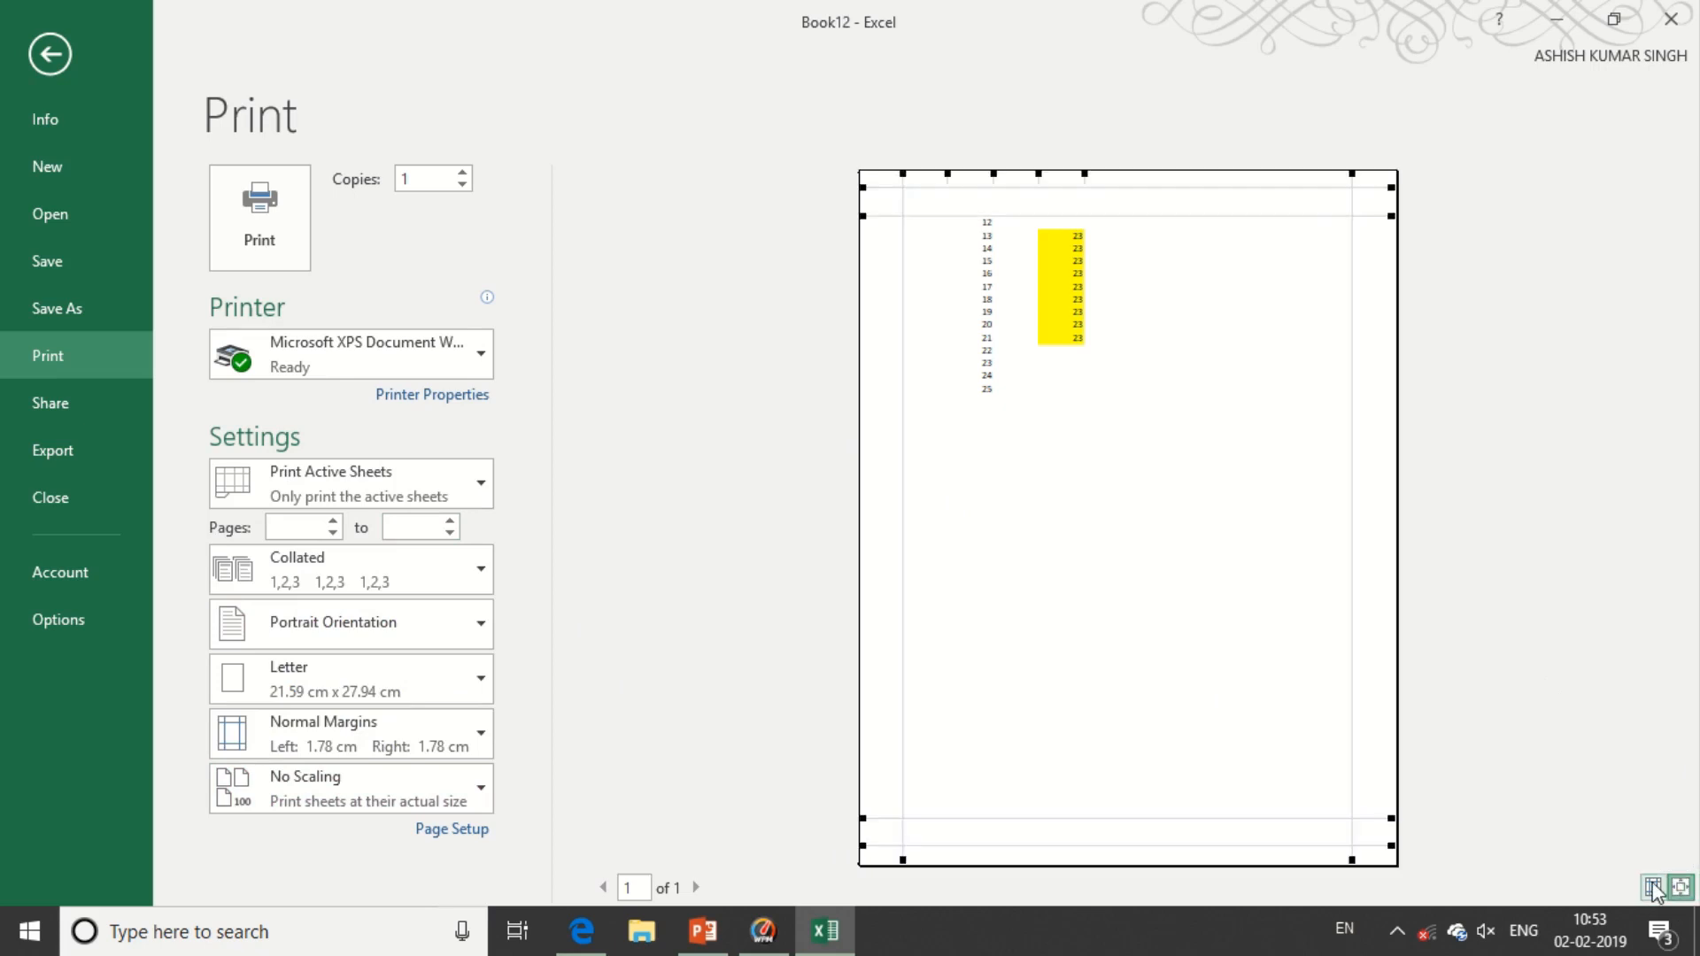
drag(900, 171, 963, 173)
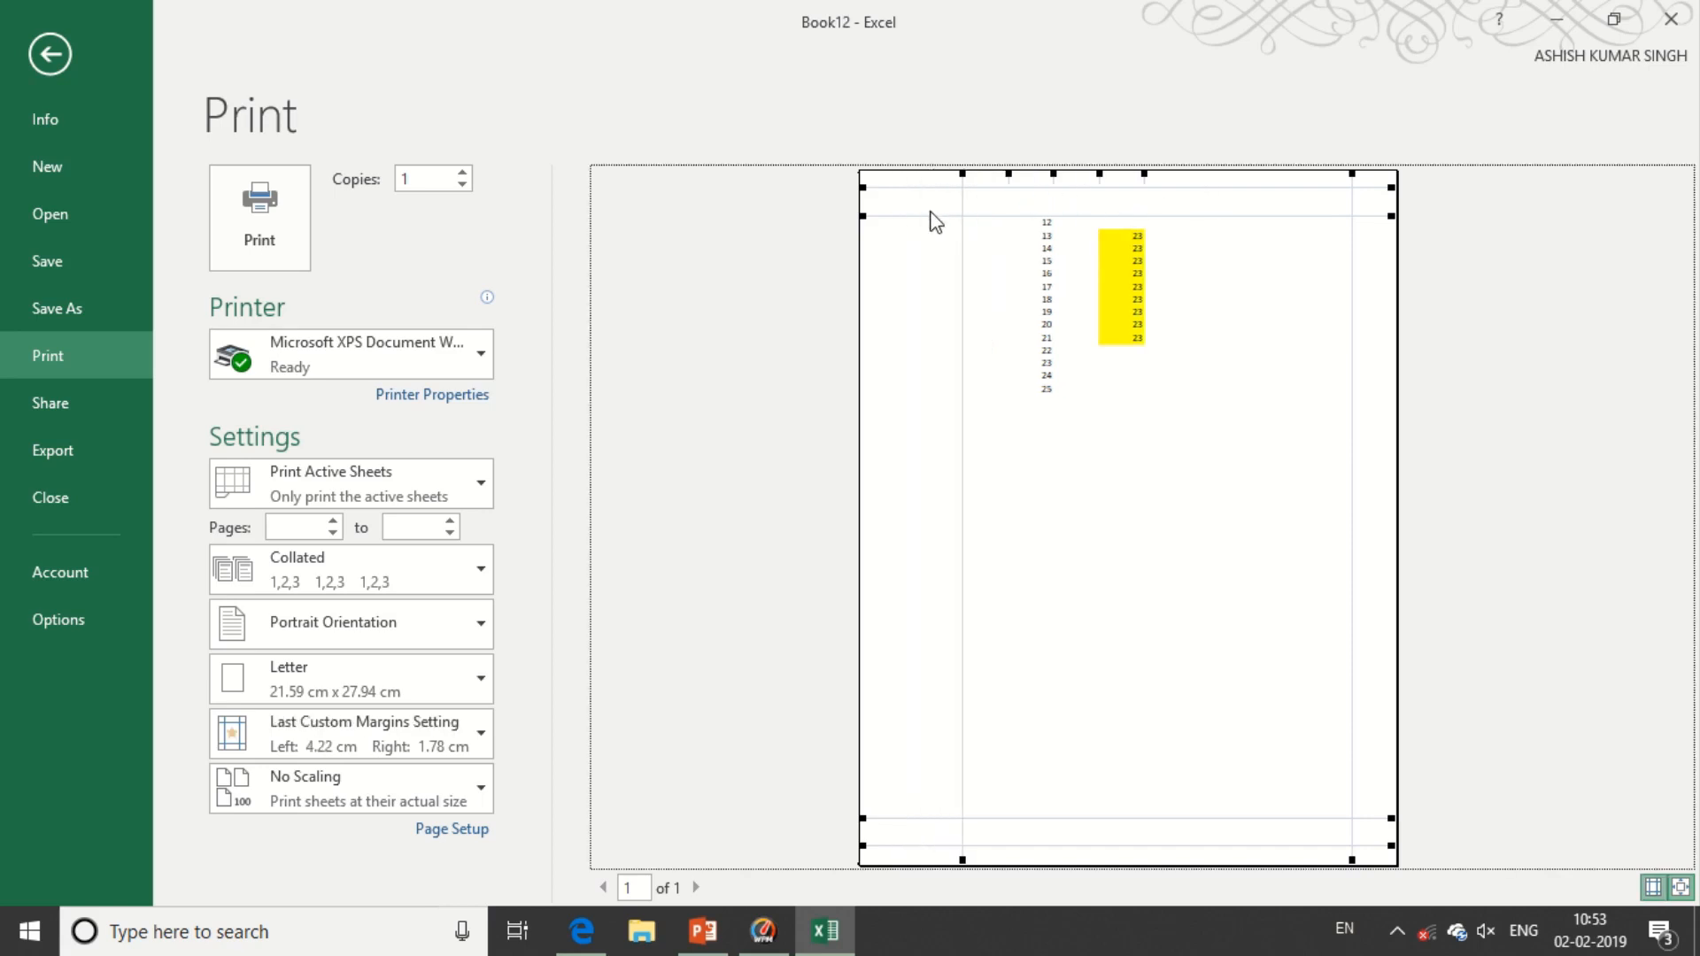
- Widen the top page margin in the print preview, and view the sharing choices for the workbook
drag(872, 214, 869, 283)
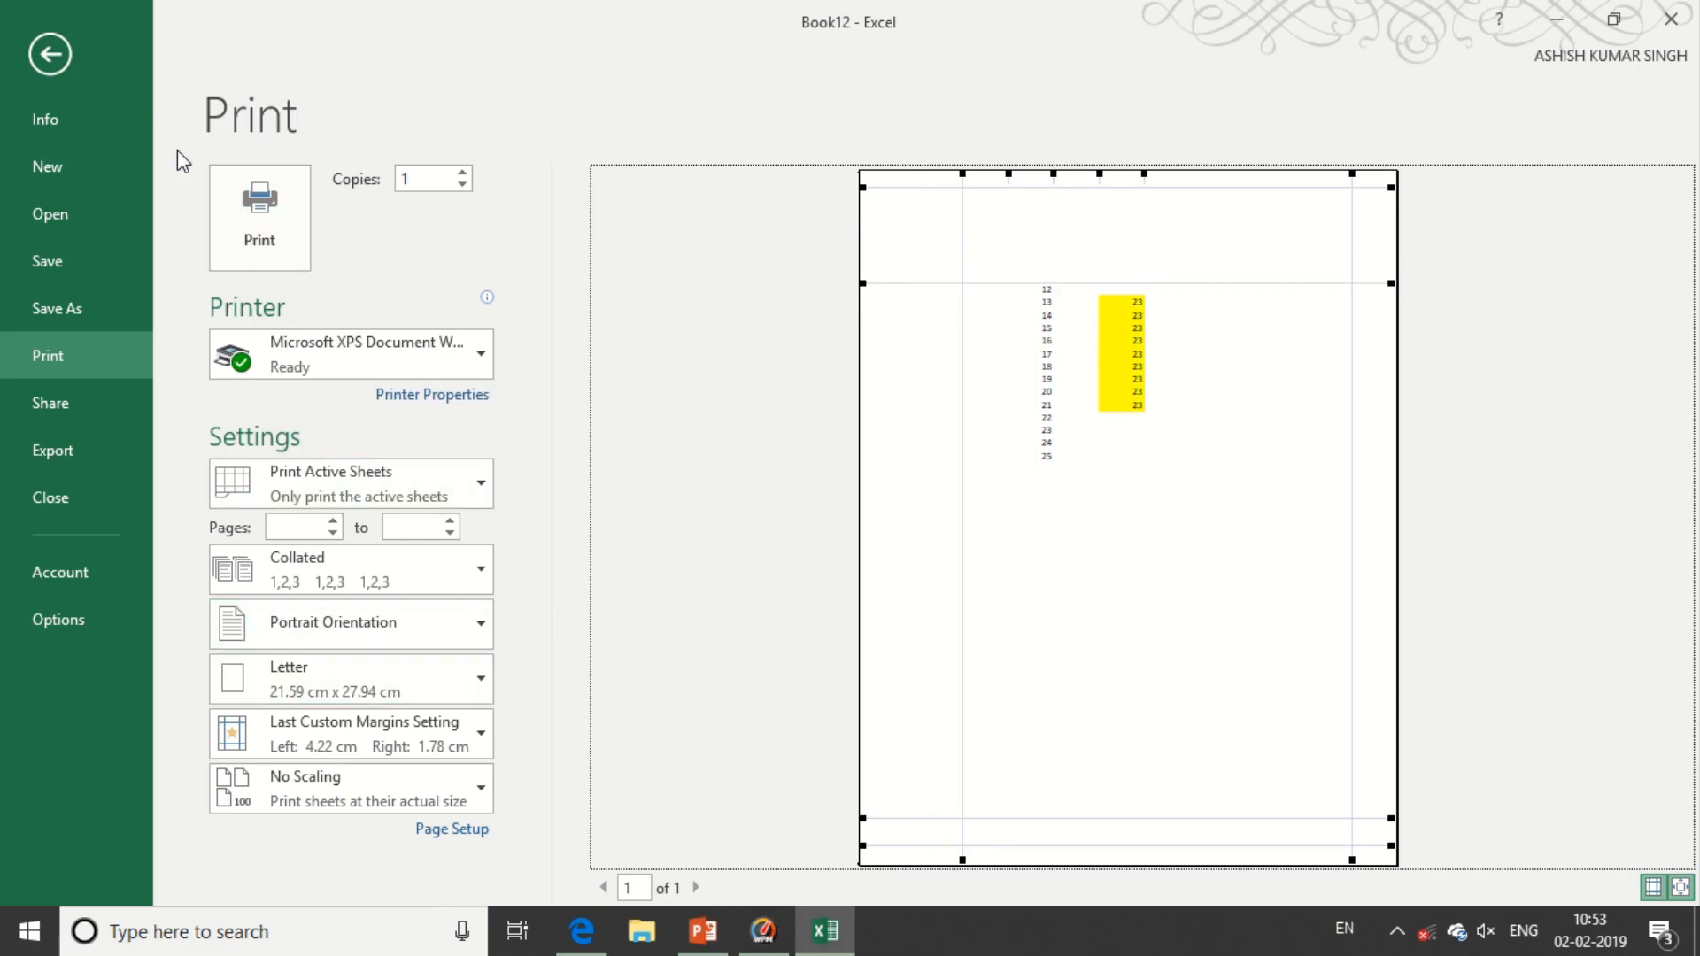
click(57, 402)
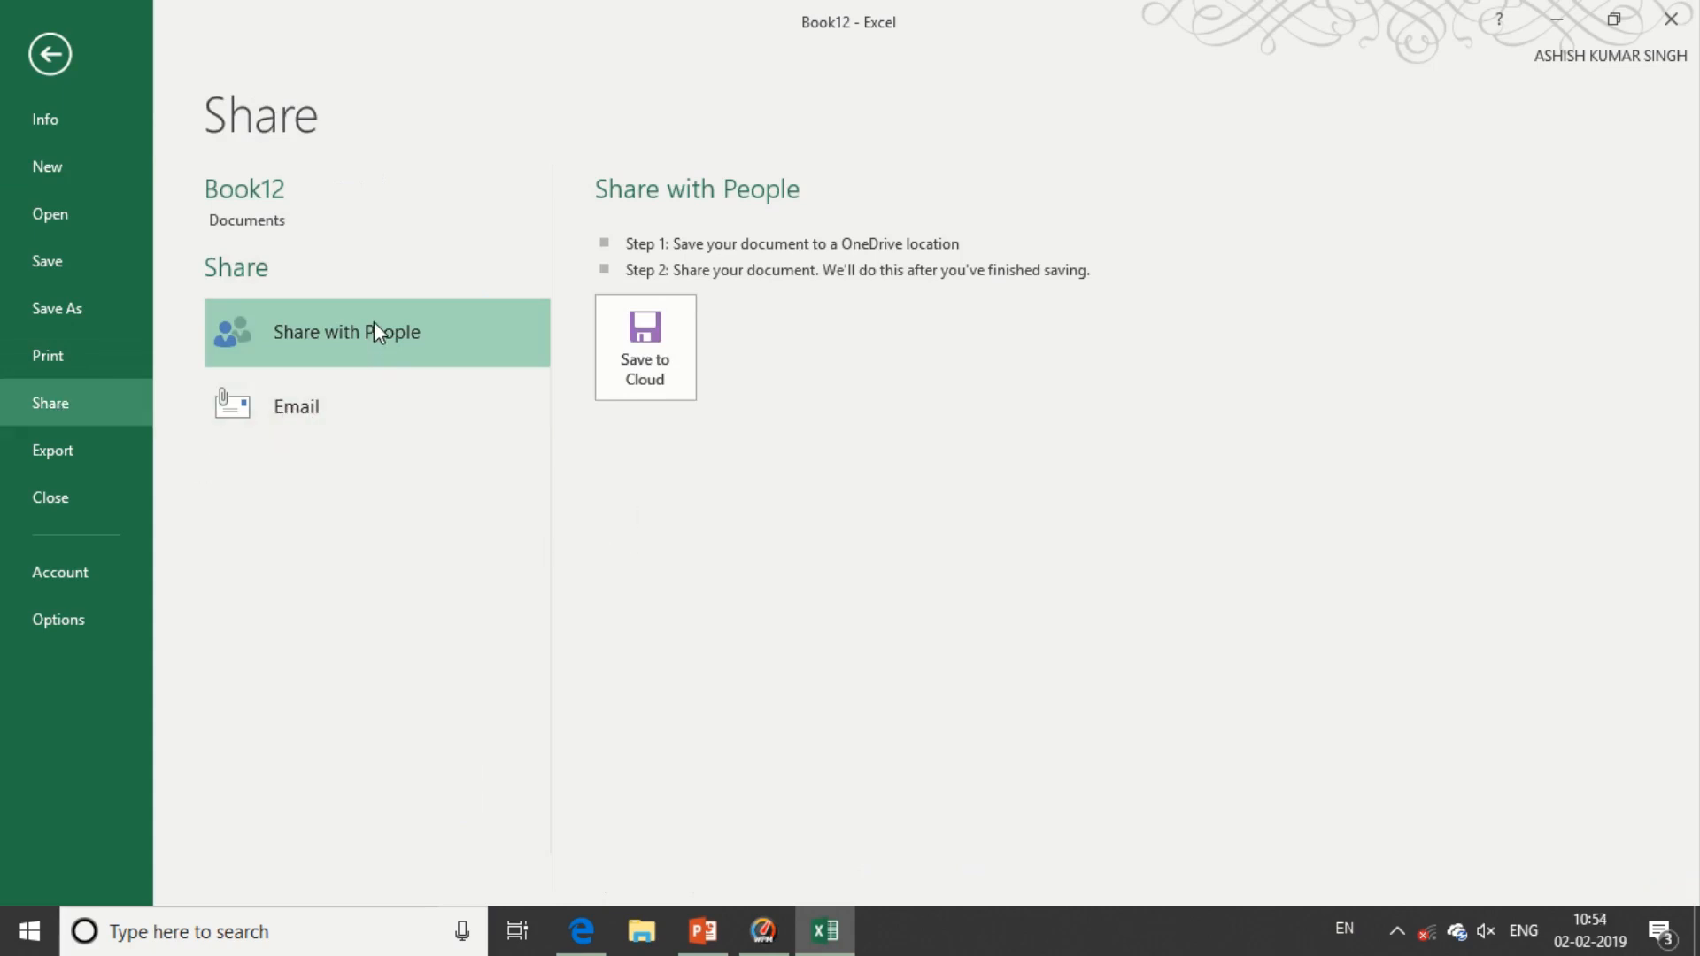
- Export the workbook to the Documents folder as a PDF named Book12, and close the published PDF
click(64, 453)
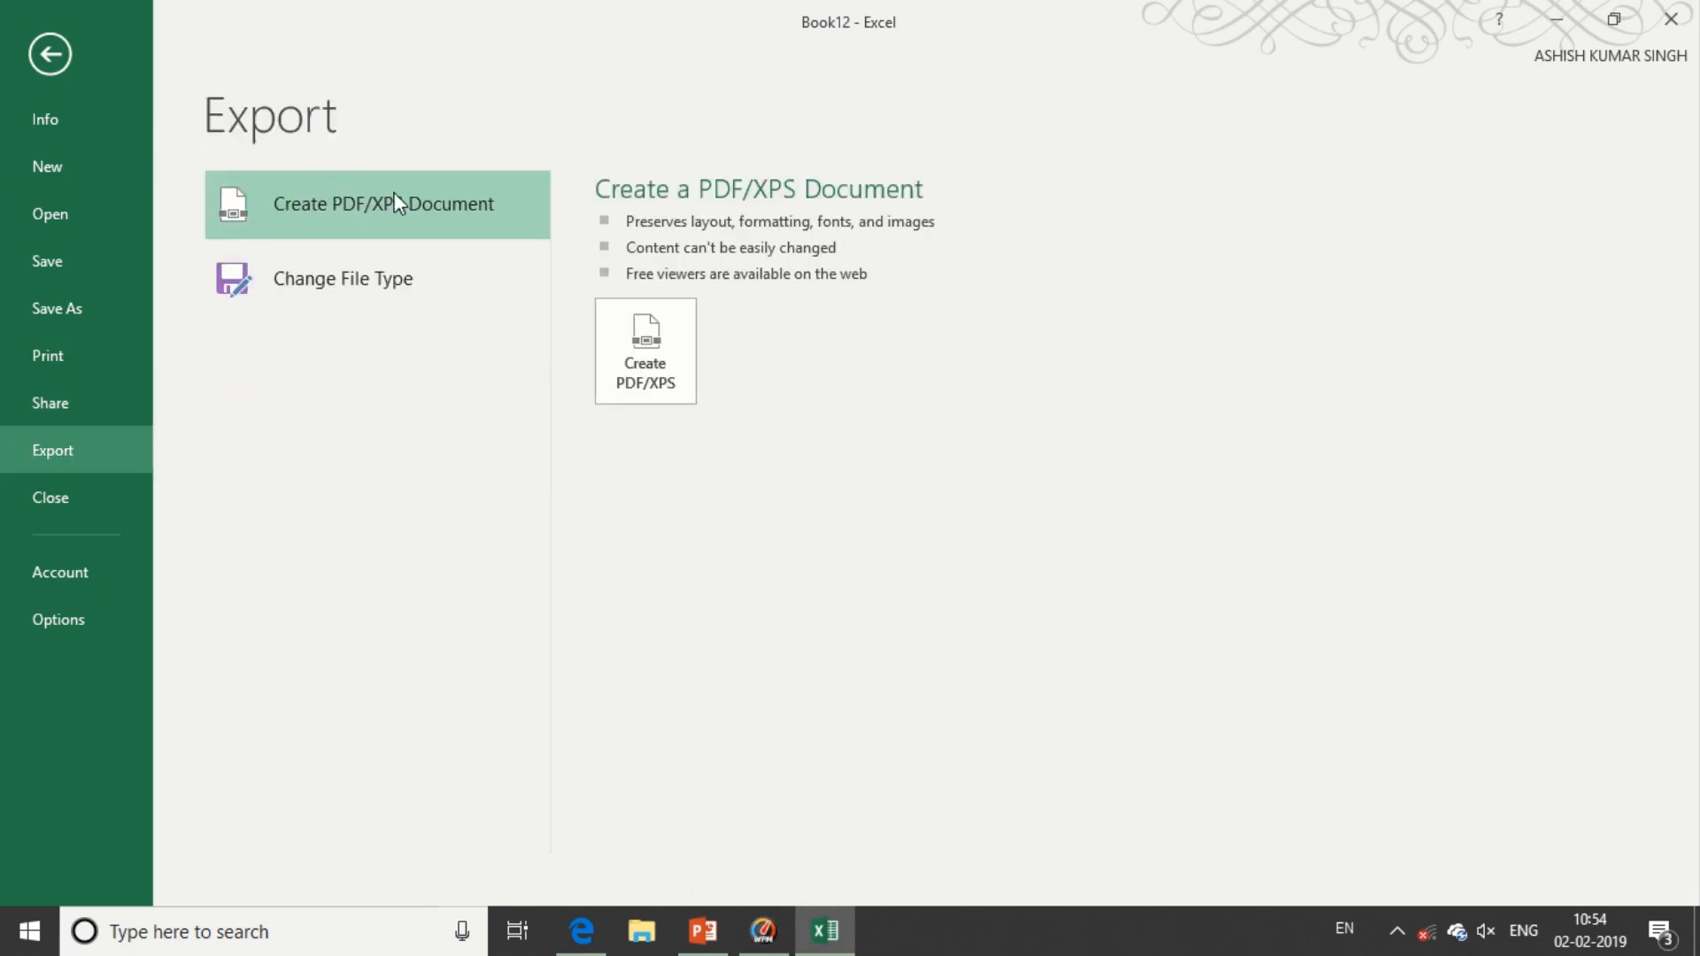
click(640, 357)
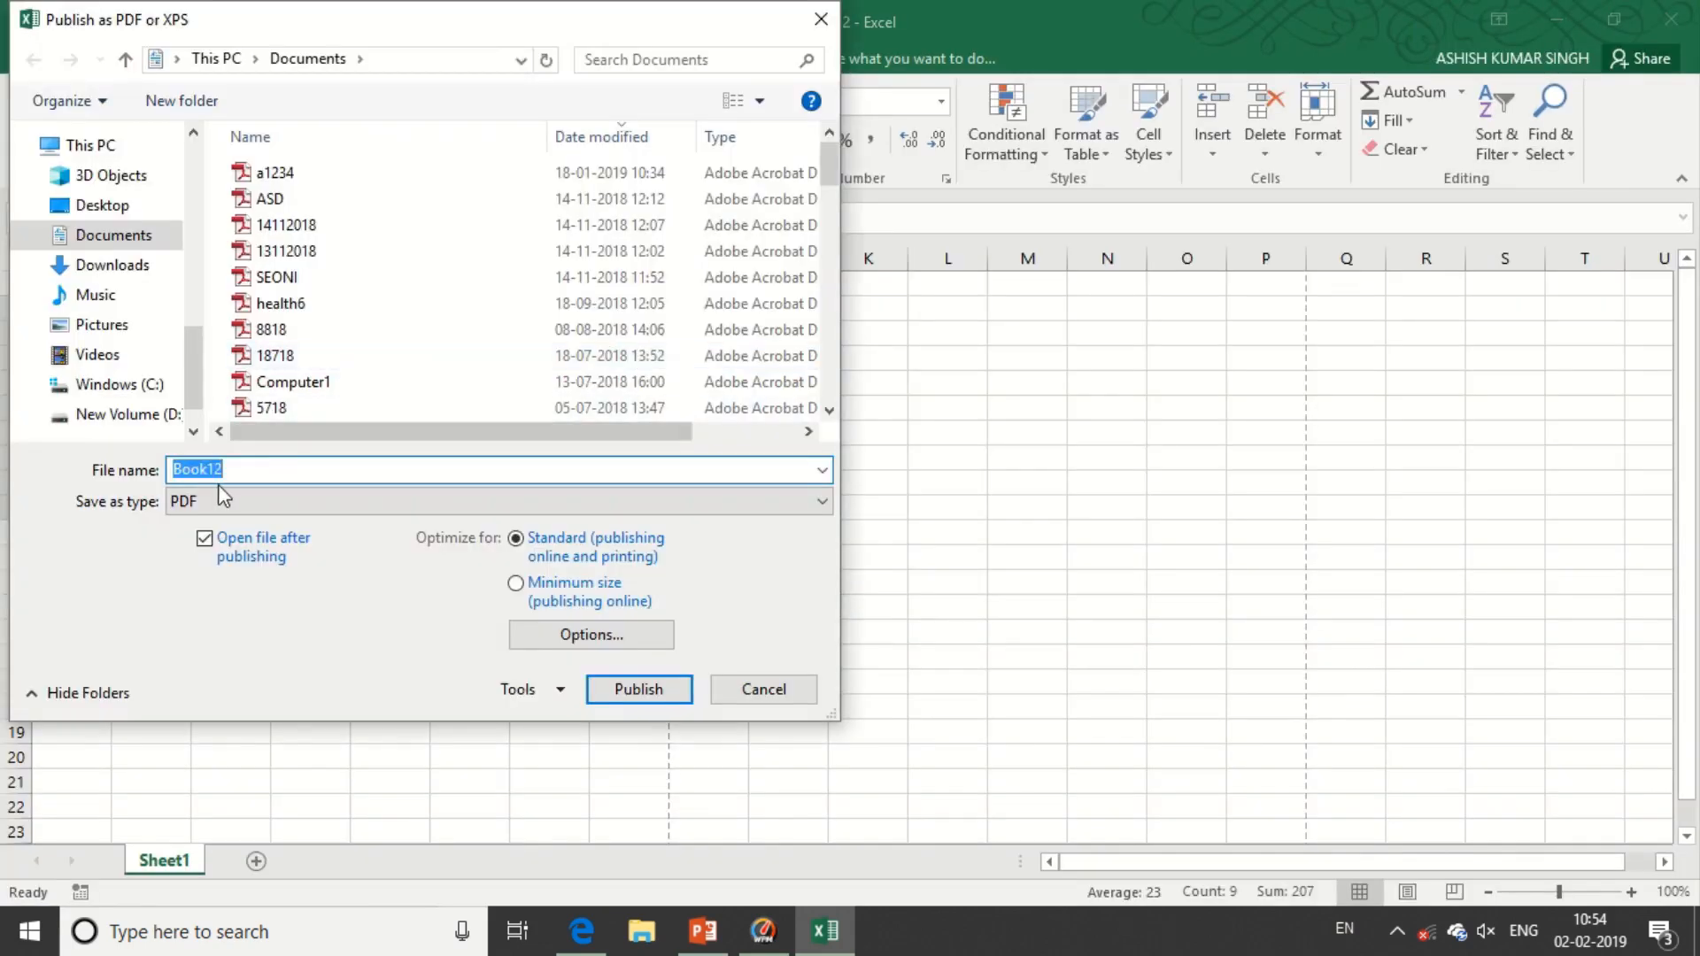
click(609, 696)
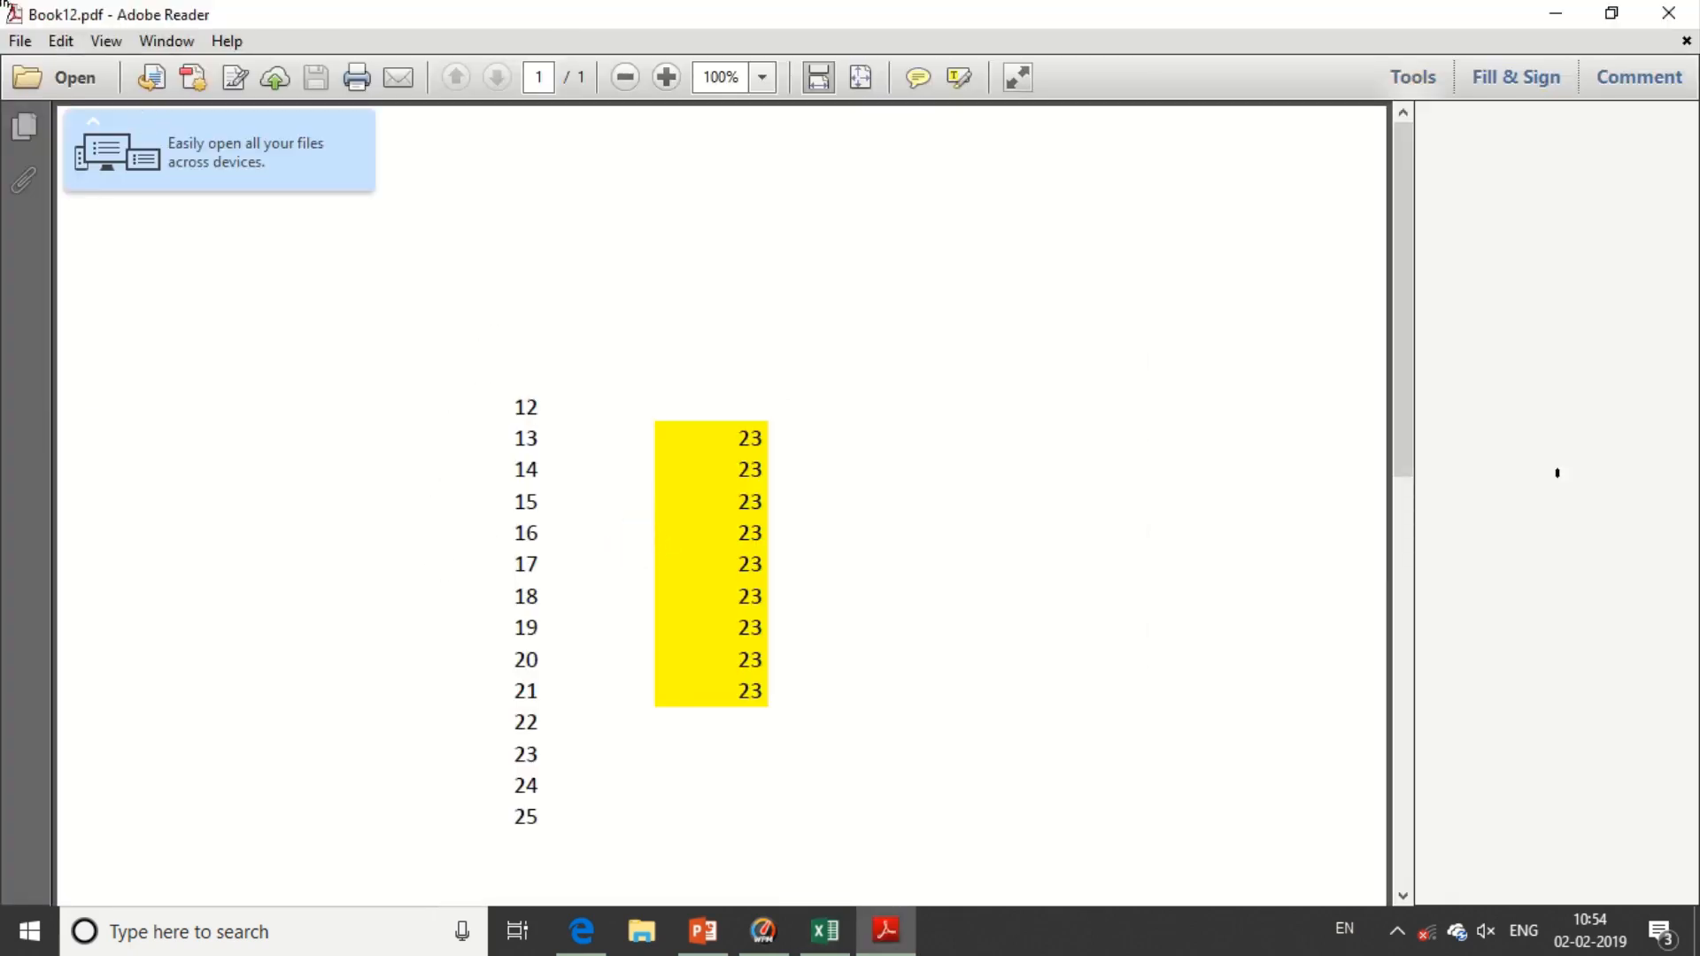
click(1676, 18)
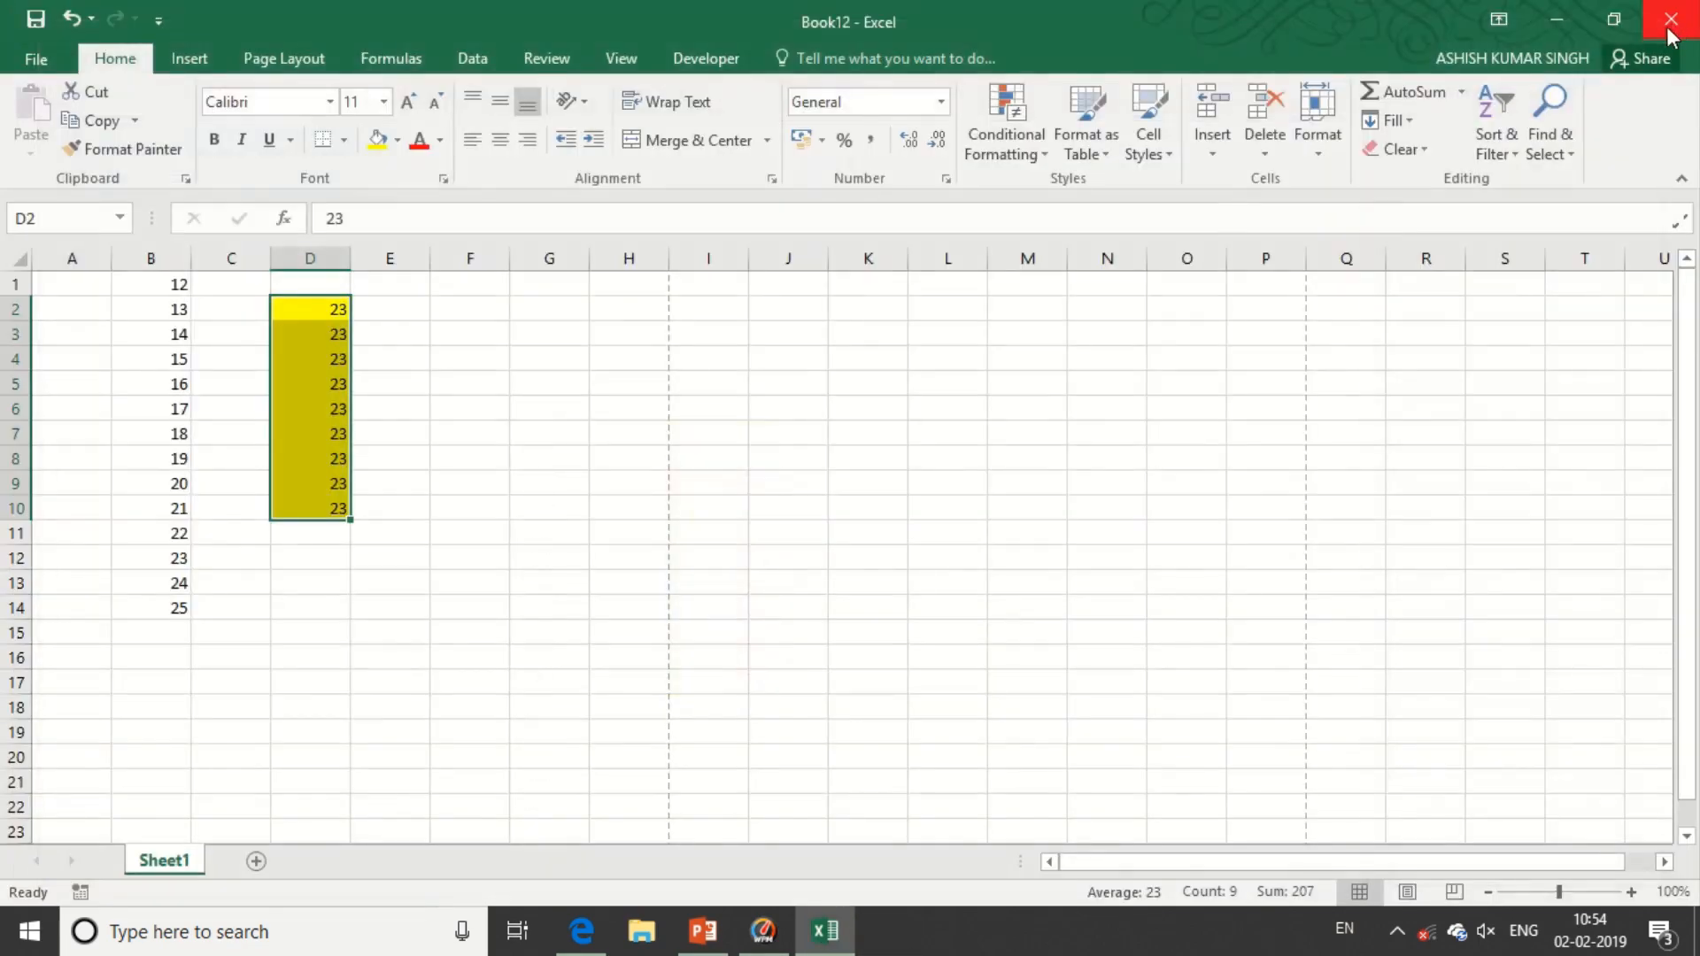
- View the account's user and product information
click(33, 60)
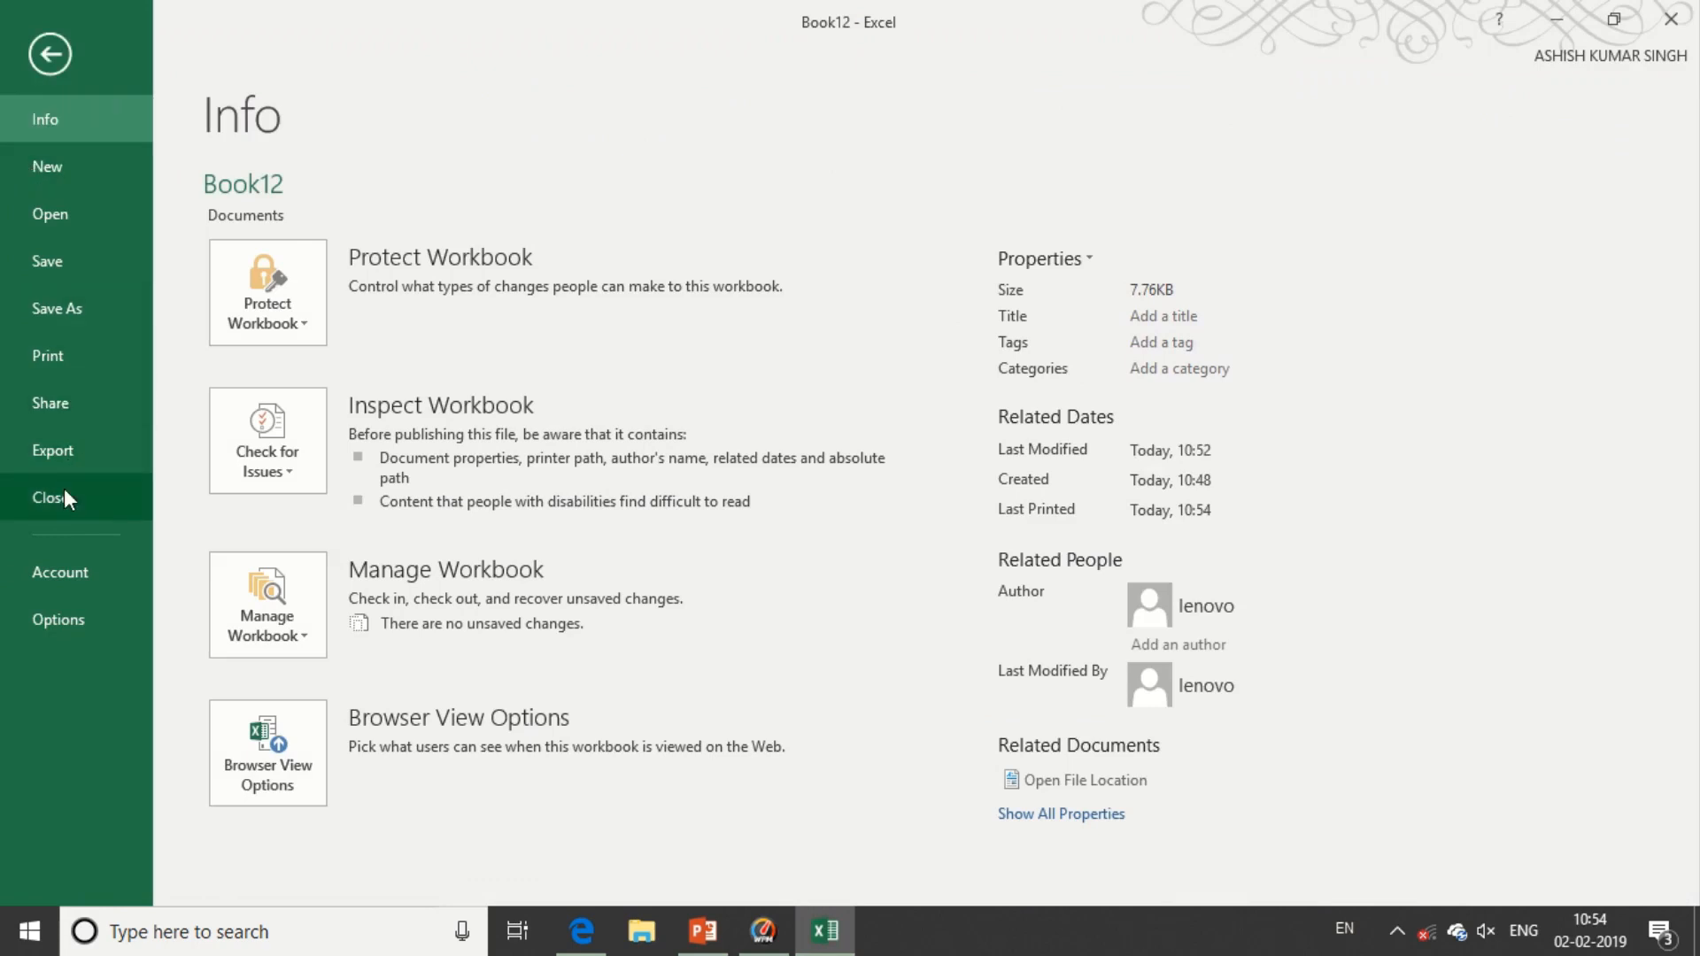
click(82, 568)
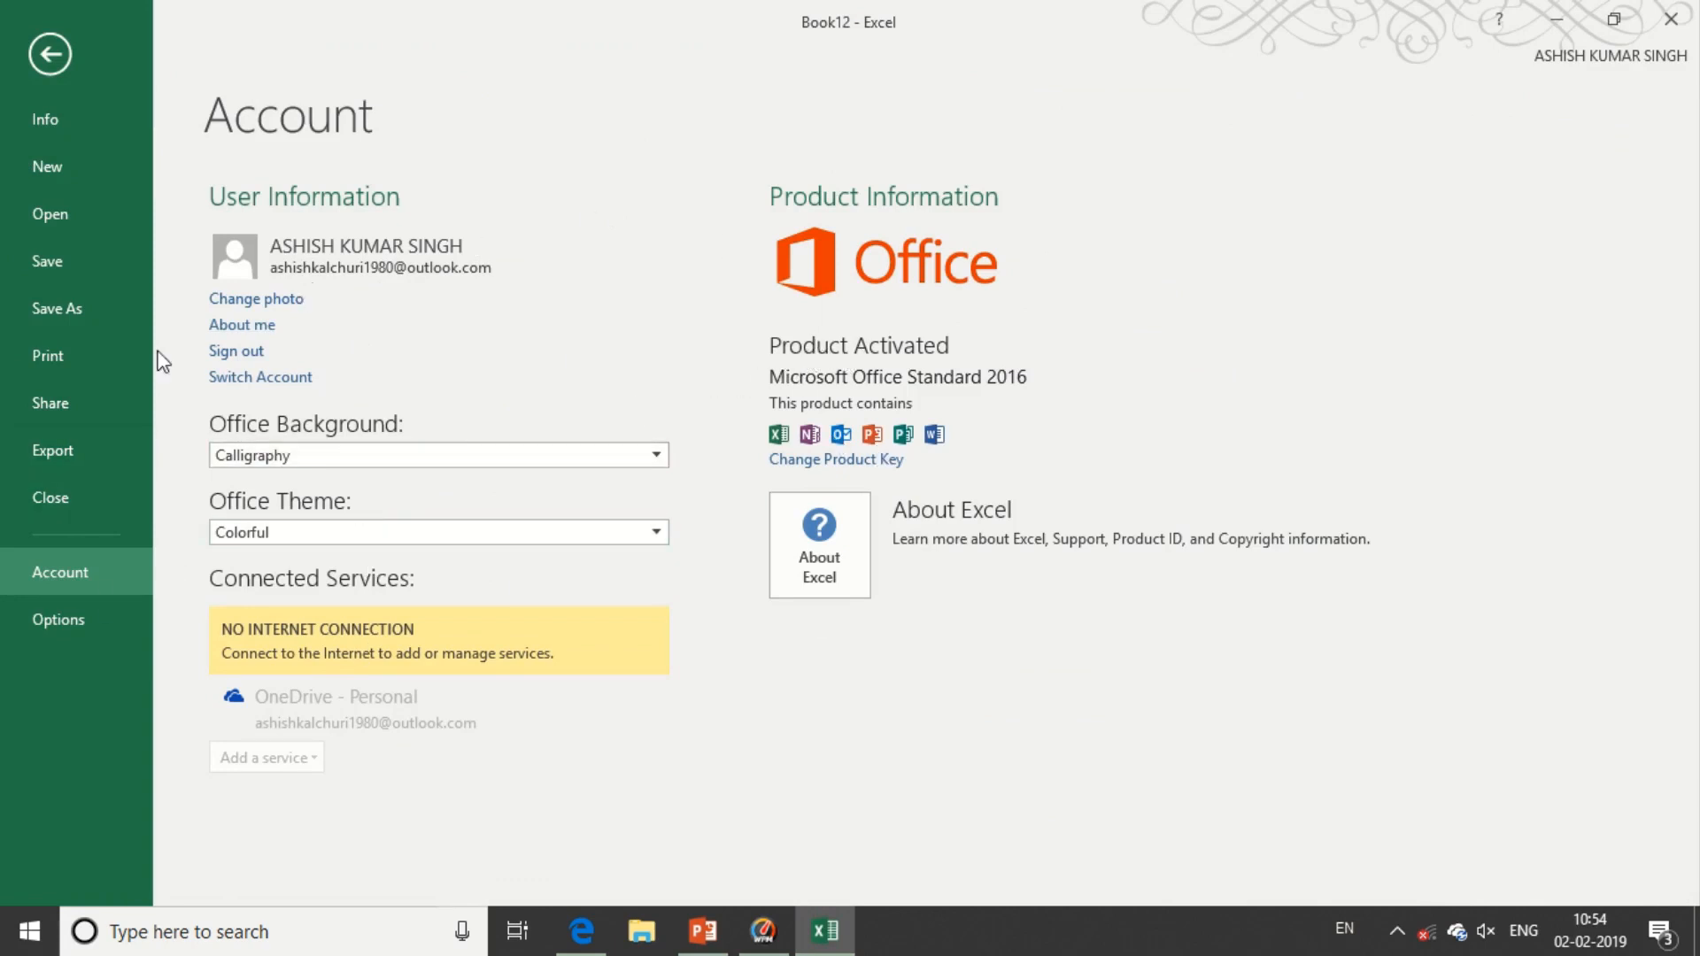
- Examine the weekday, month and CMHO custom lists in the advanced Excel options, and leave the options without changing anything
click(42, 618)
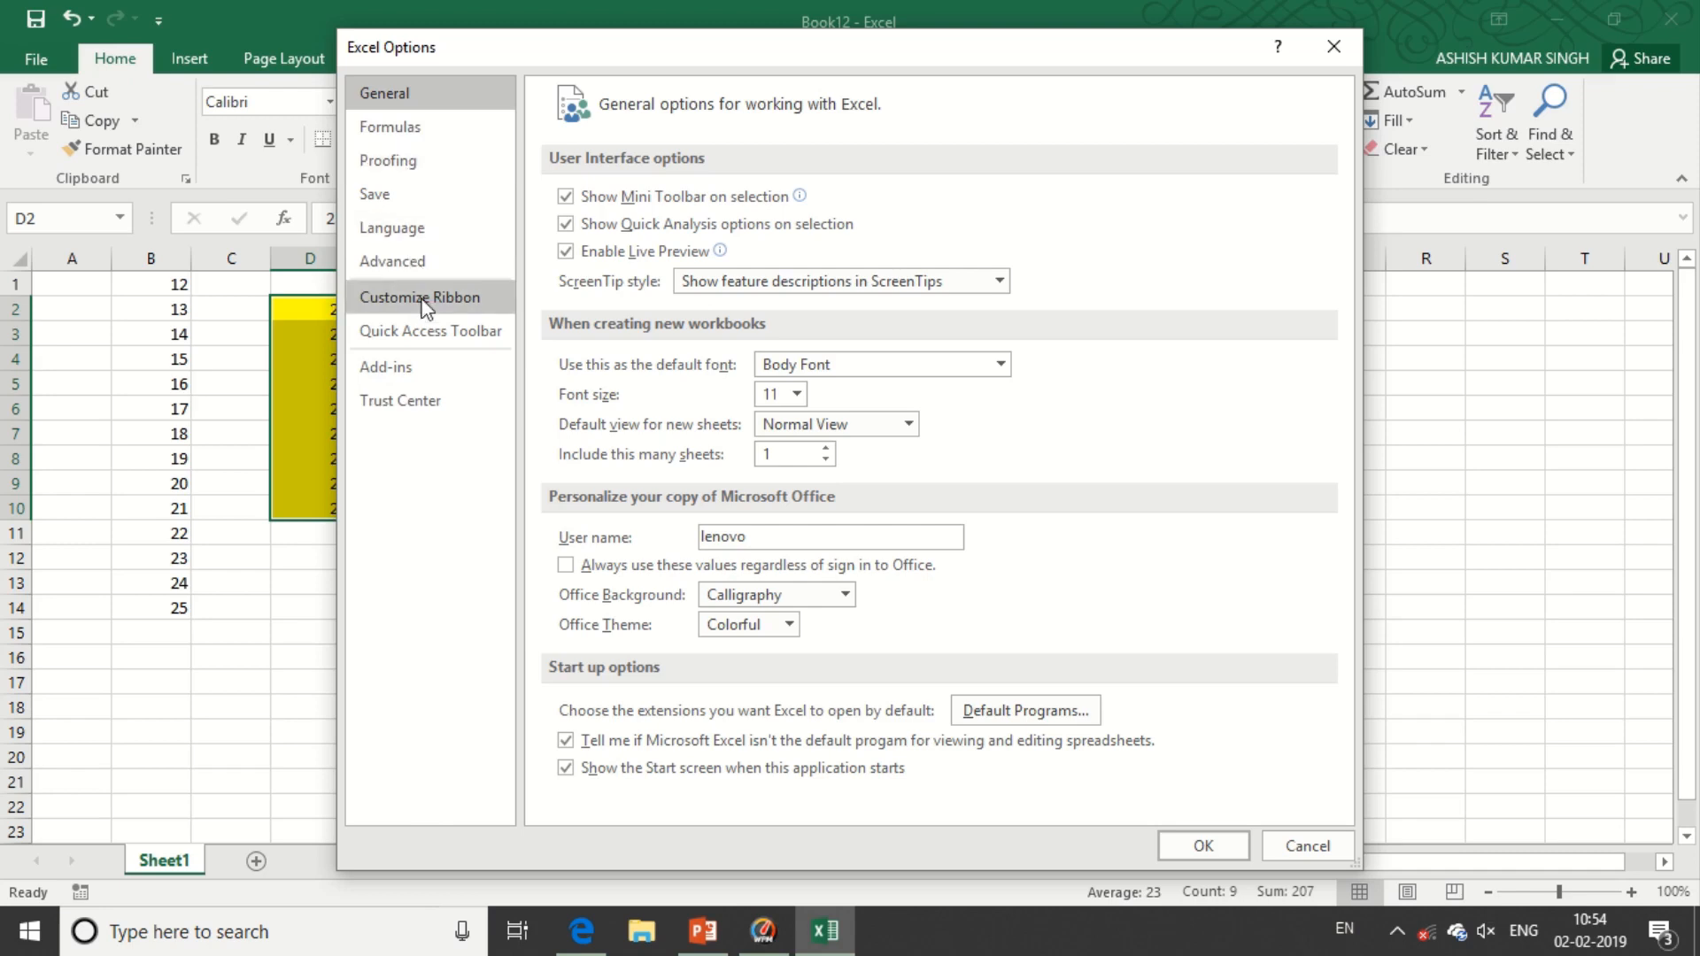
click(679, 54)
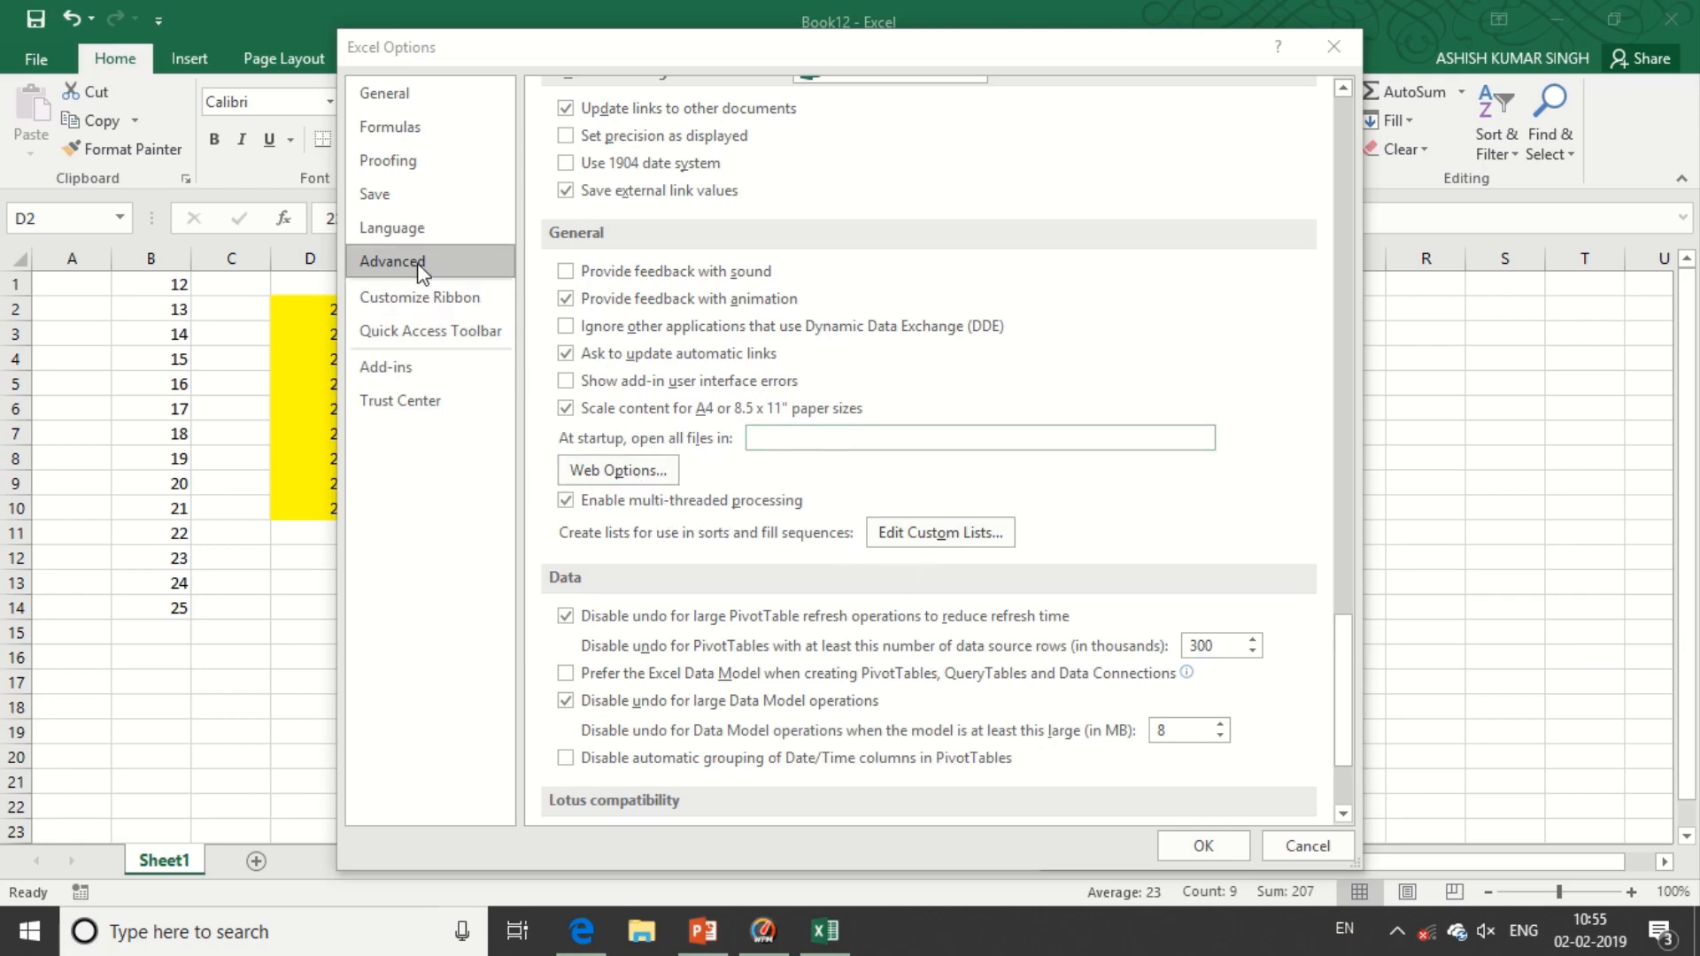
click(940, 533)
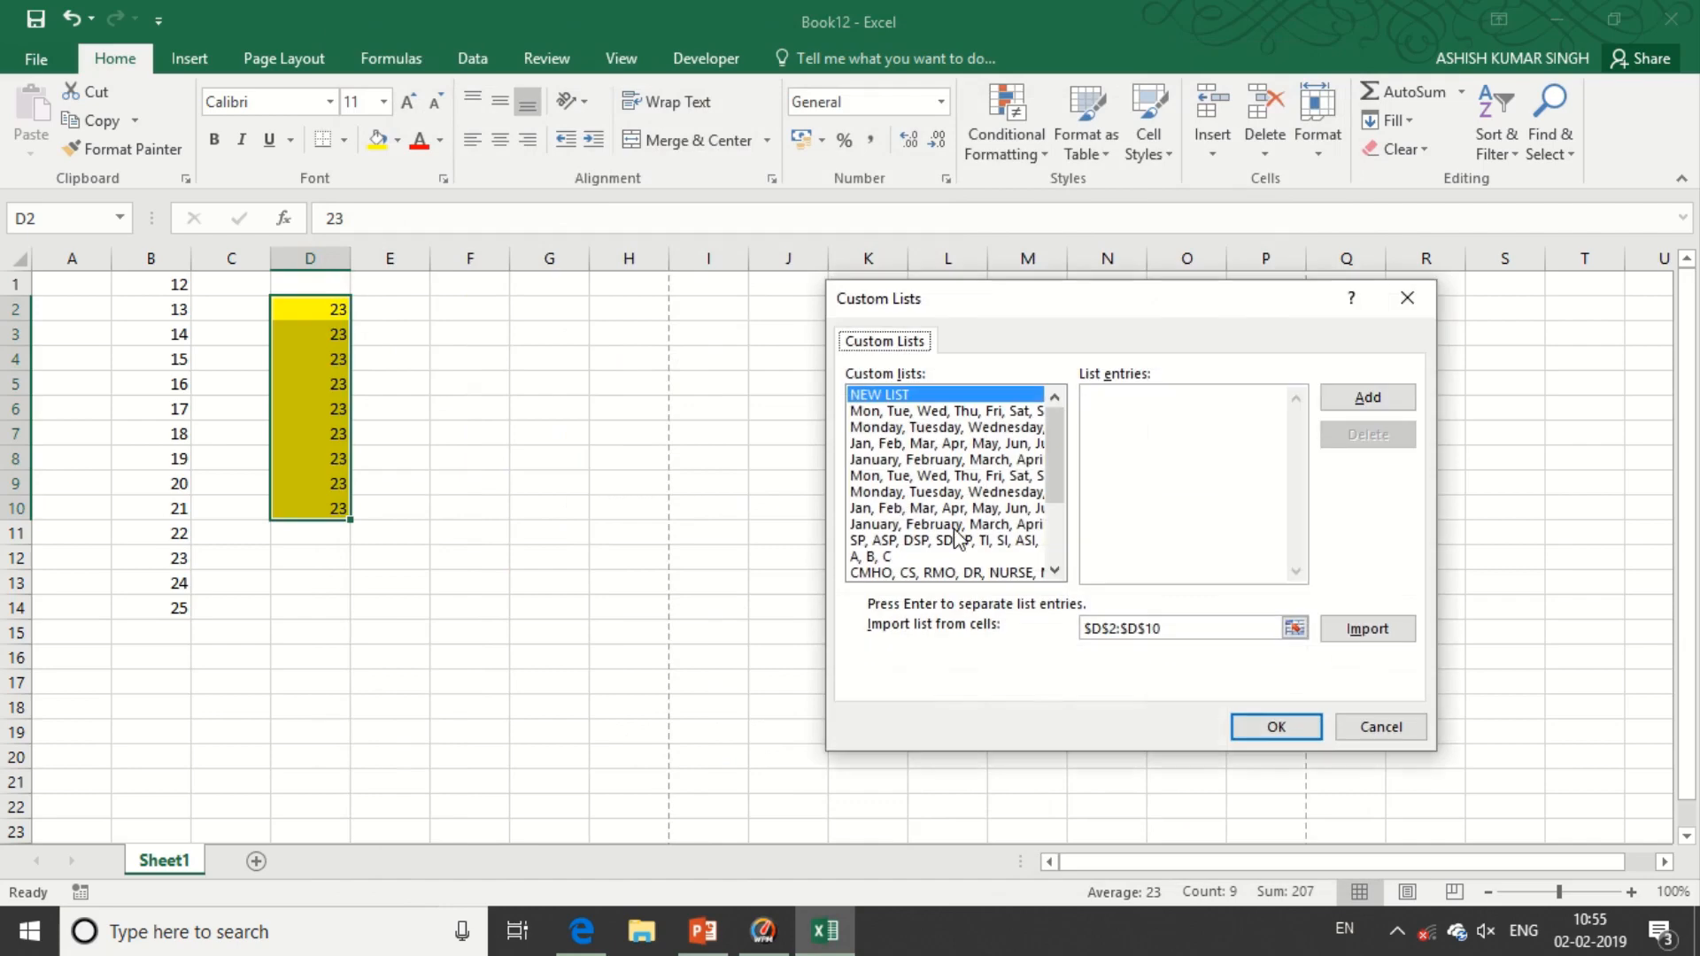
click(891, 415)
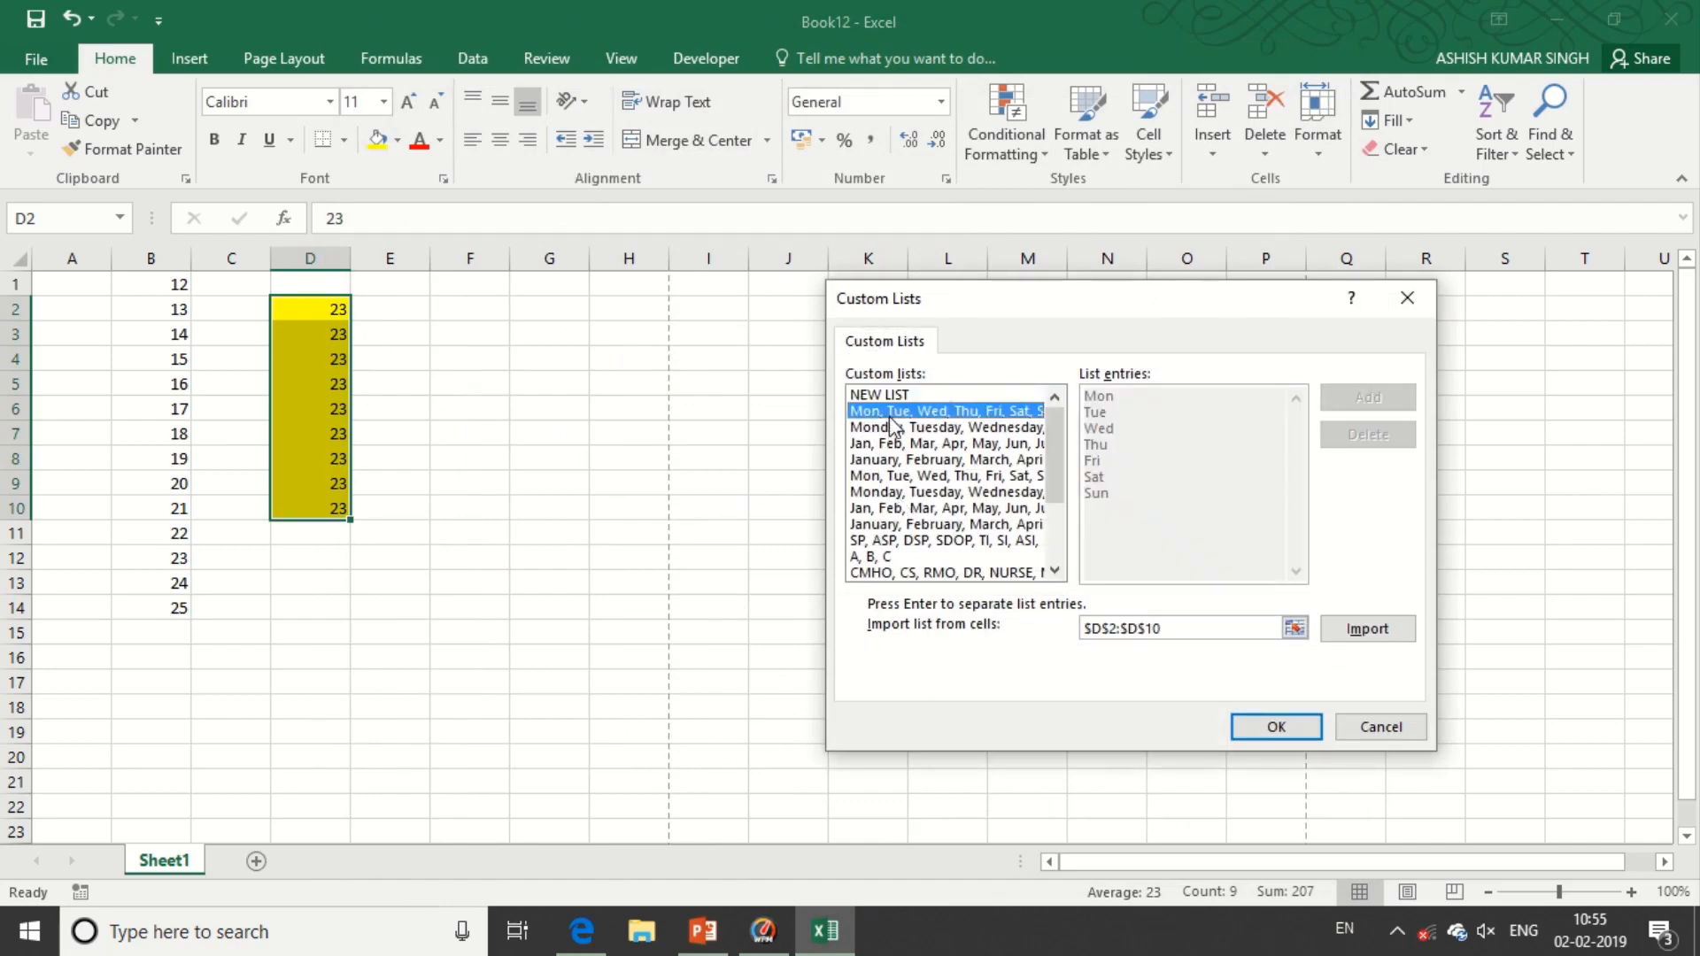
click(891, 428)
click(894, 459)
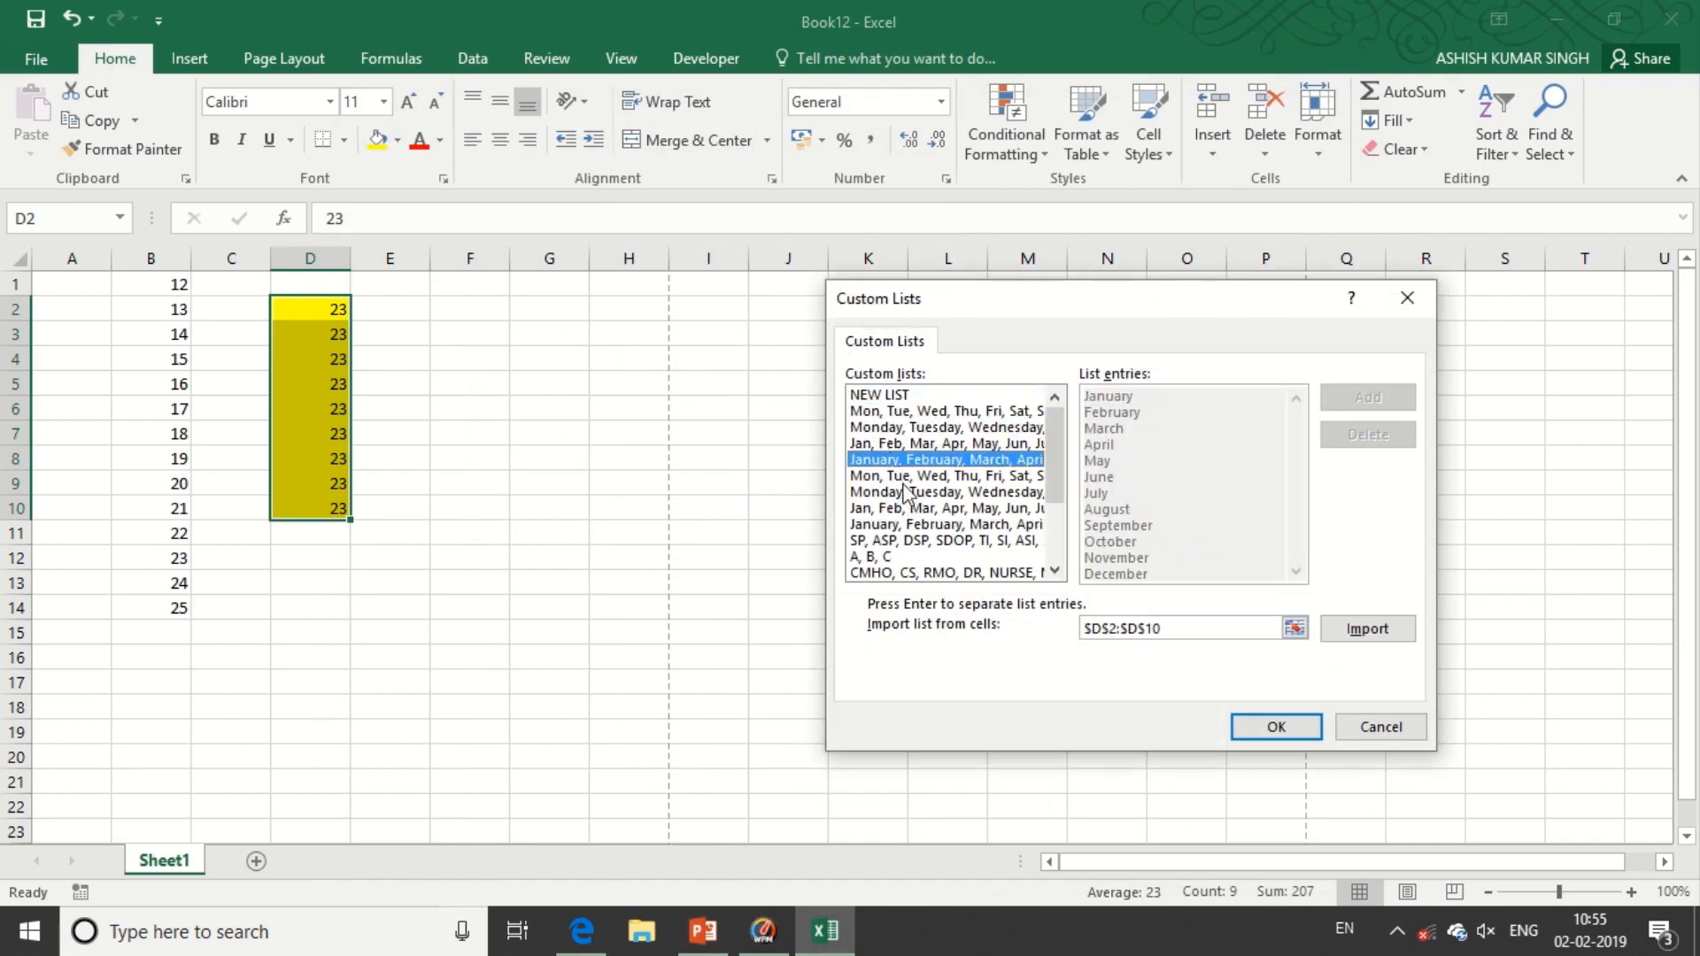
click(961, 573)
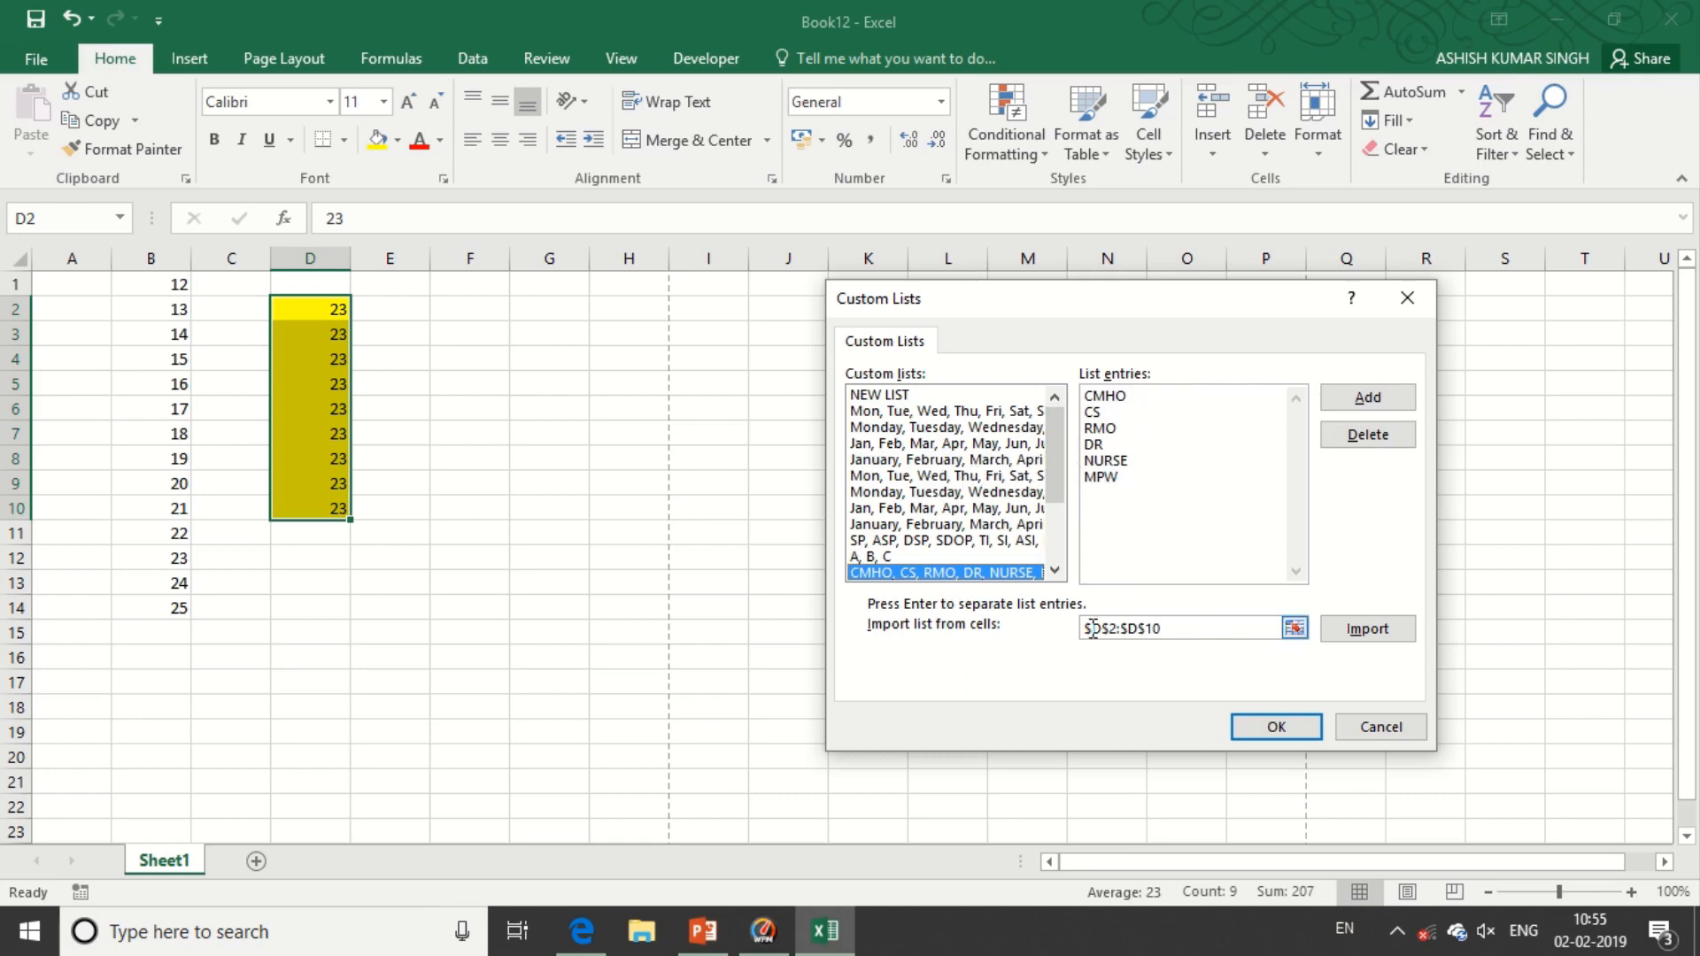
click(1384, 733)
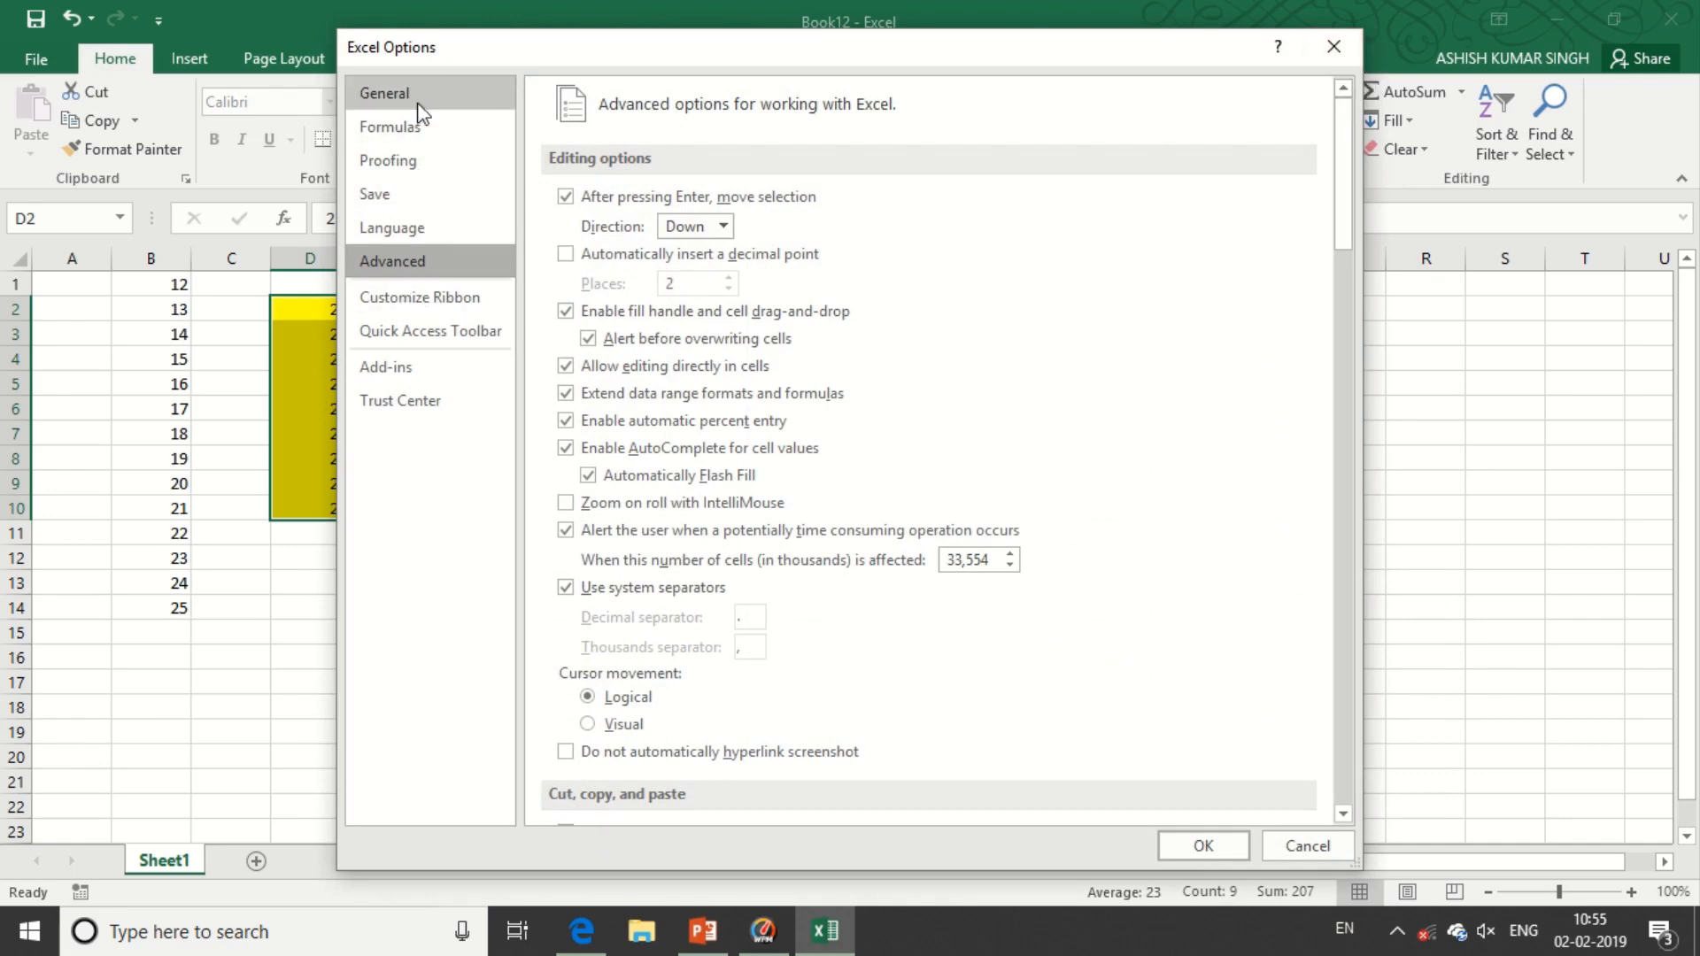
click(1333, 49)
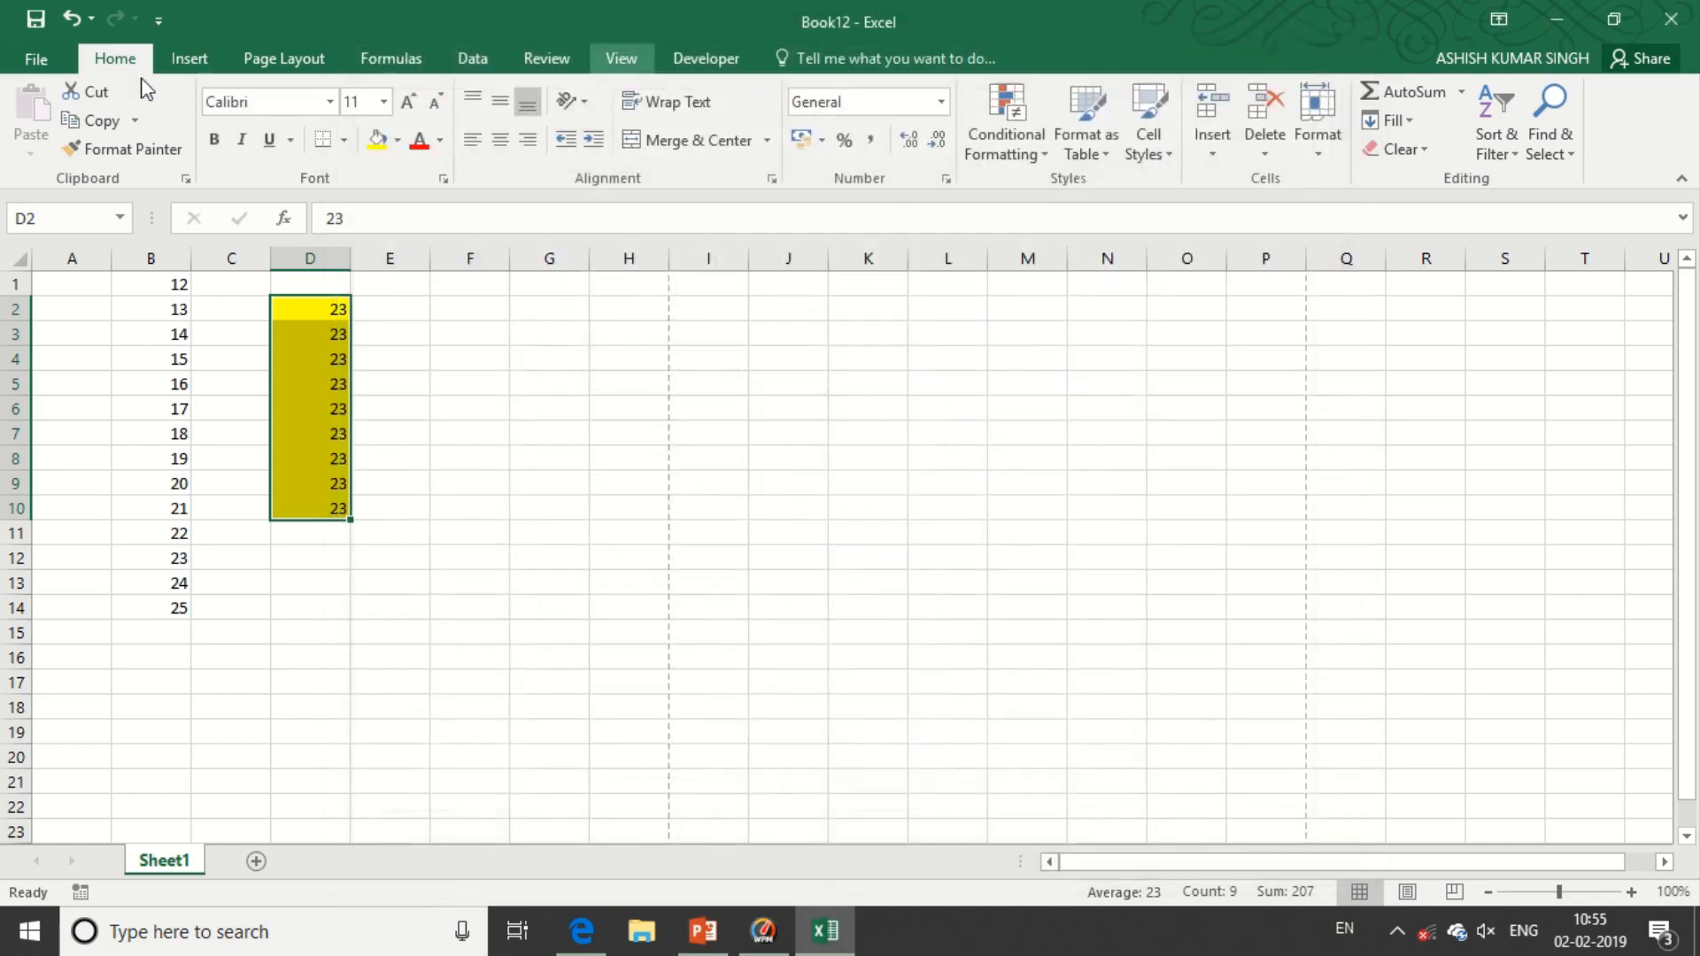
click(35, 60)
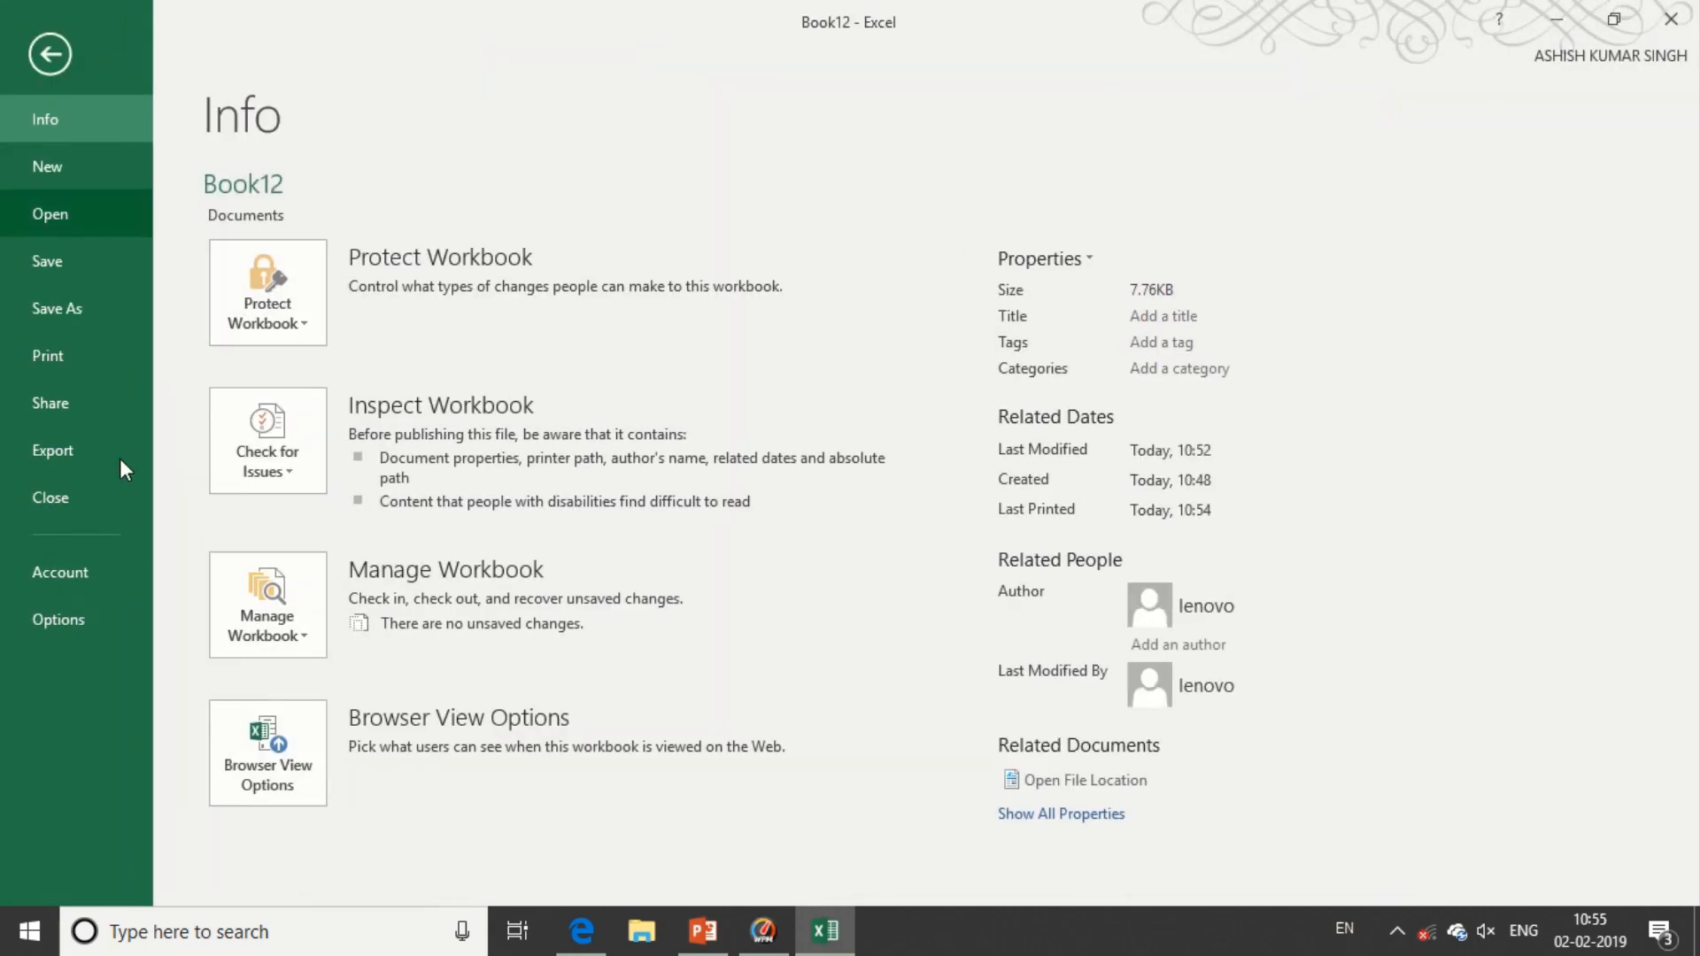
click(50, 54)
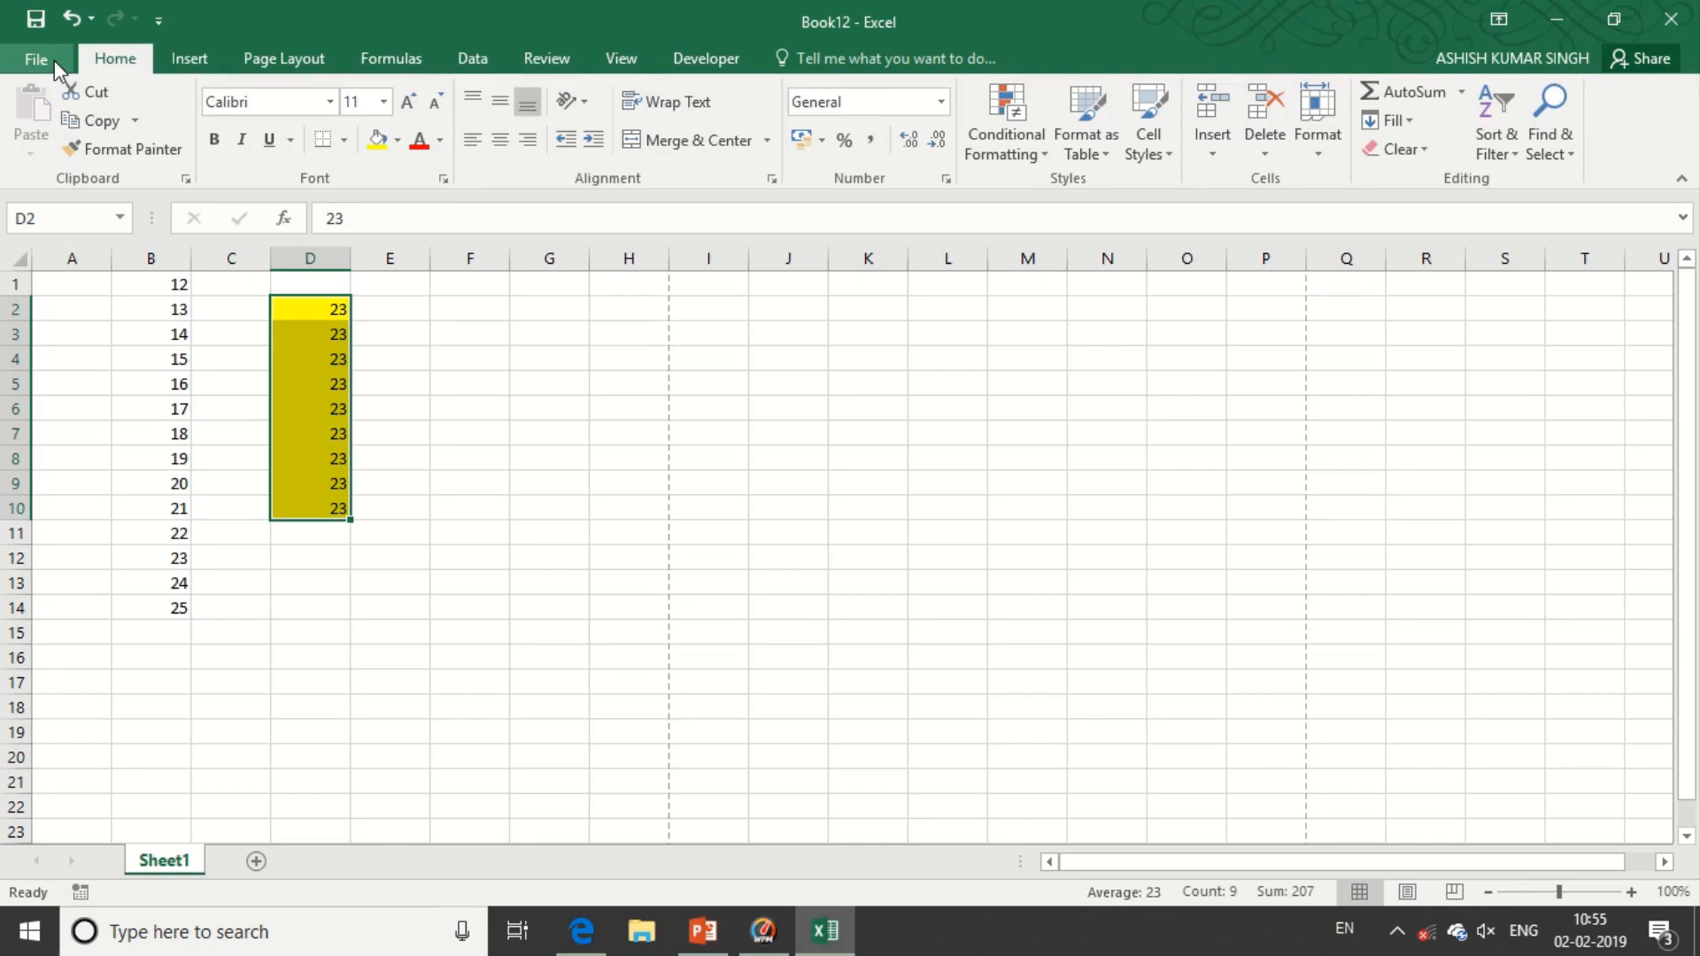